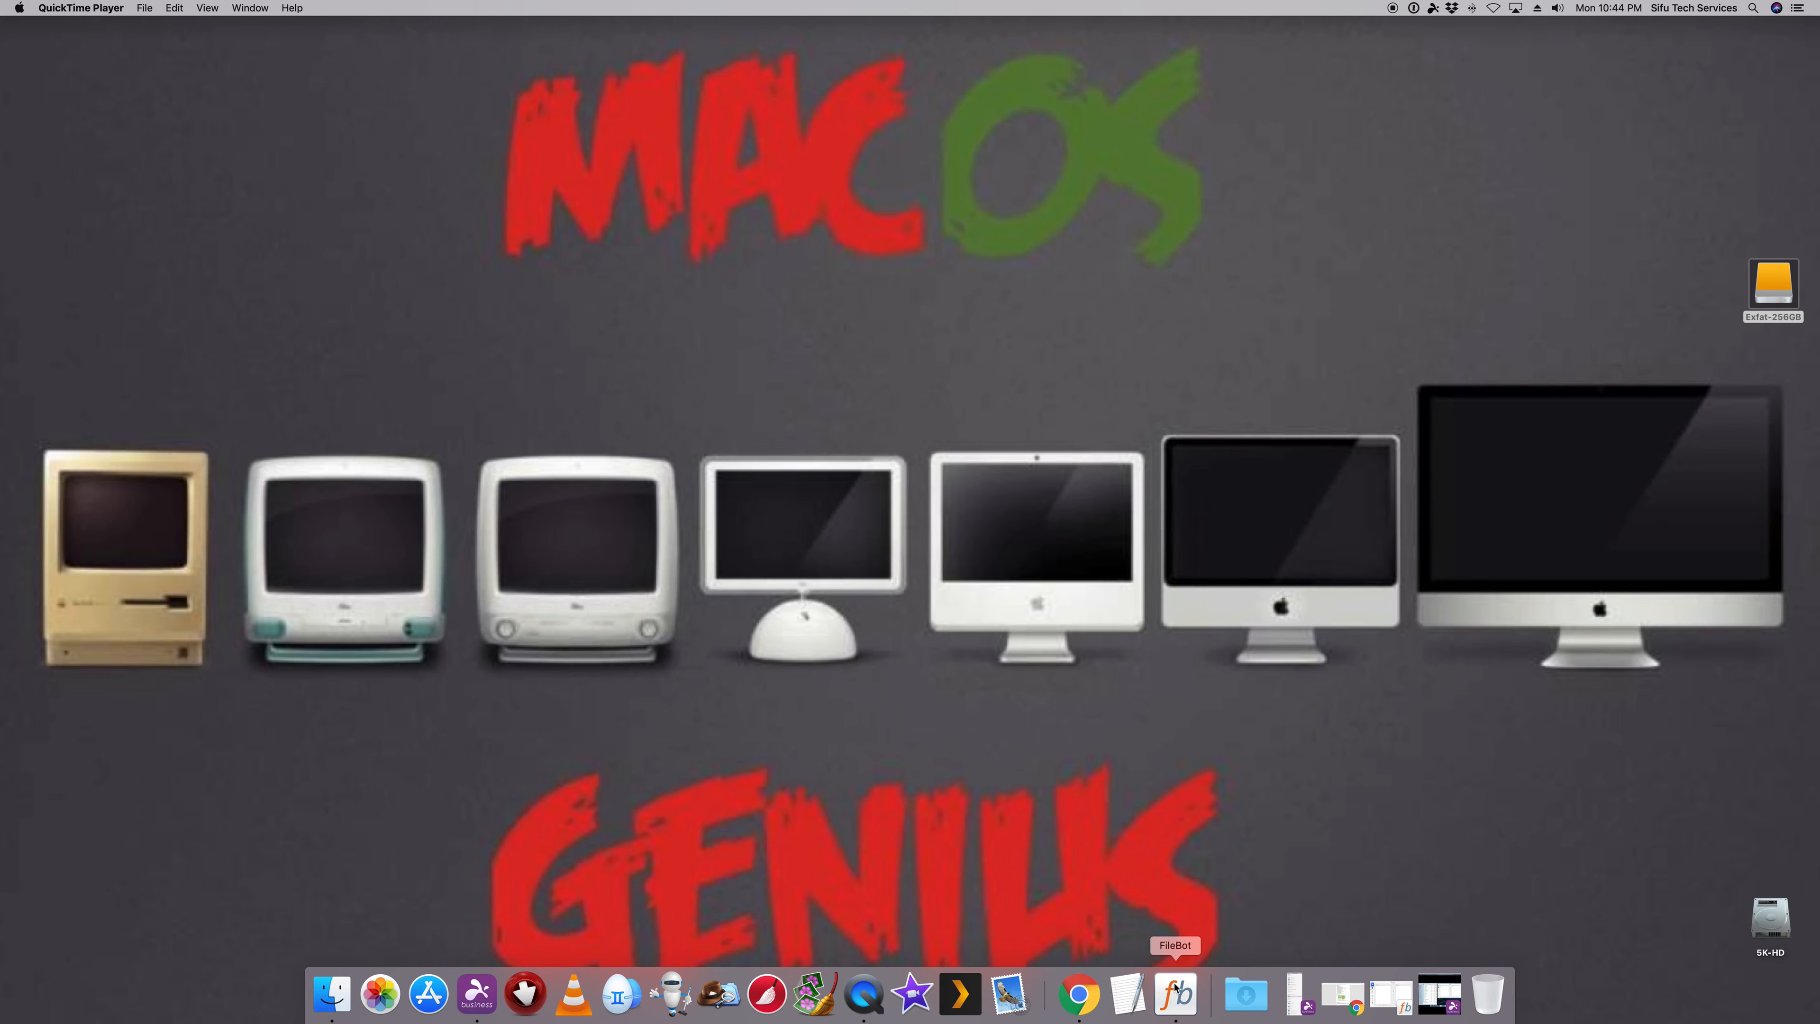
- Restore the minimized PlexTv remote session to full screen and open the Movies folder in Plex-LSRV
left_click(1432, 994)
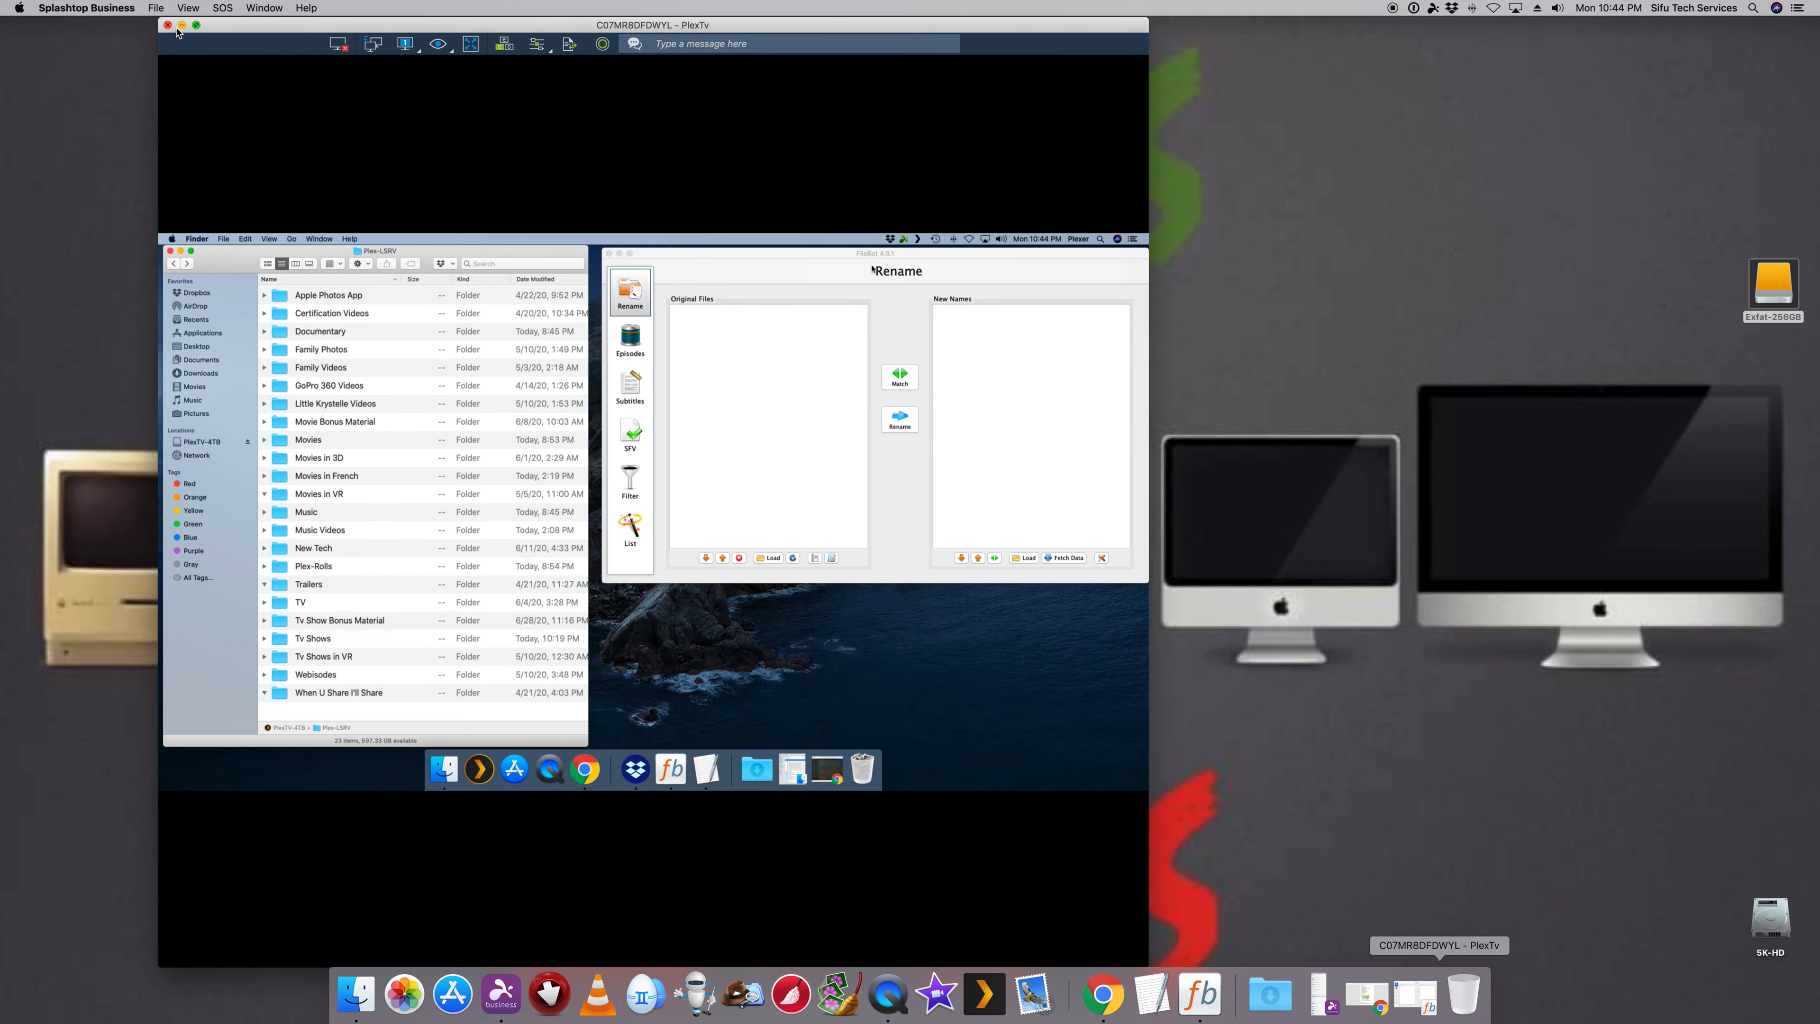
left_click(196, 25)
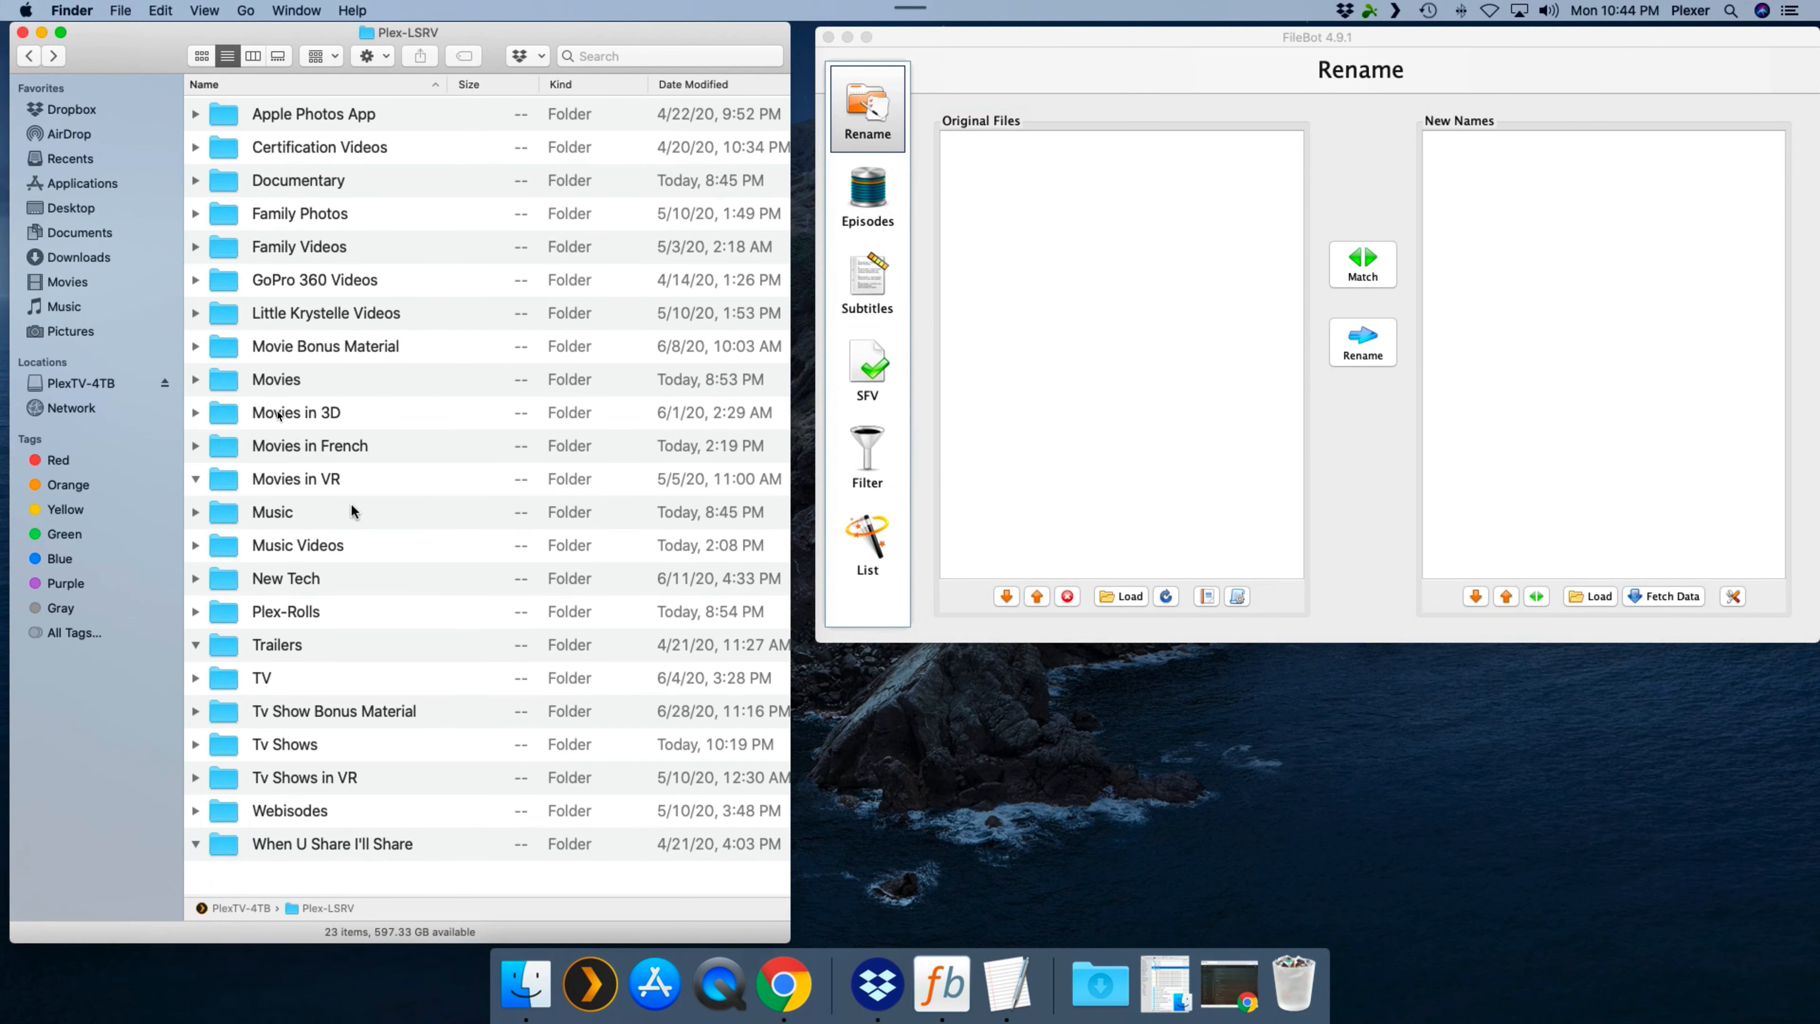
left_click(286, 385)
double_click(287, 386)
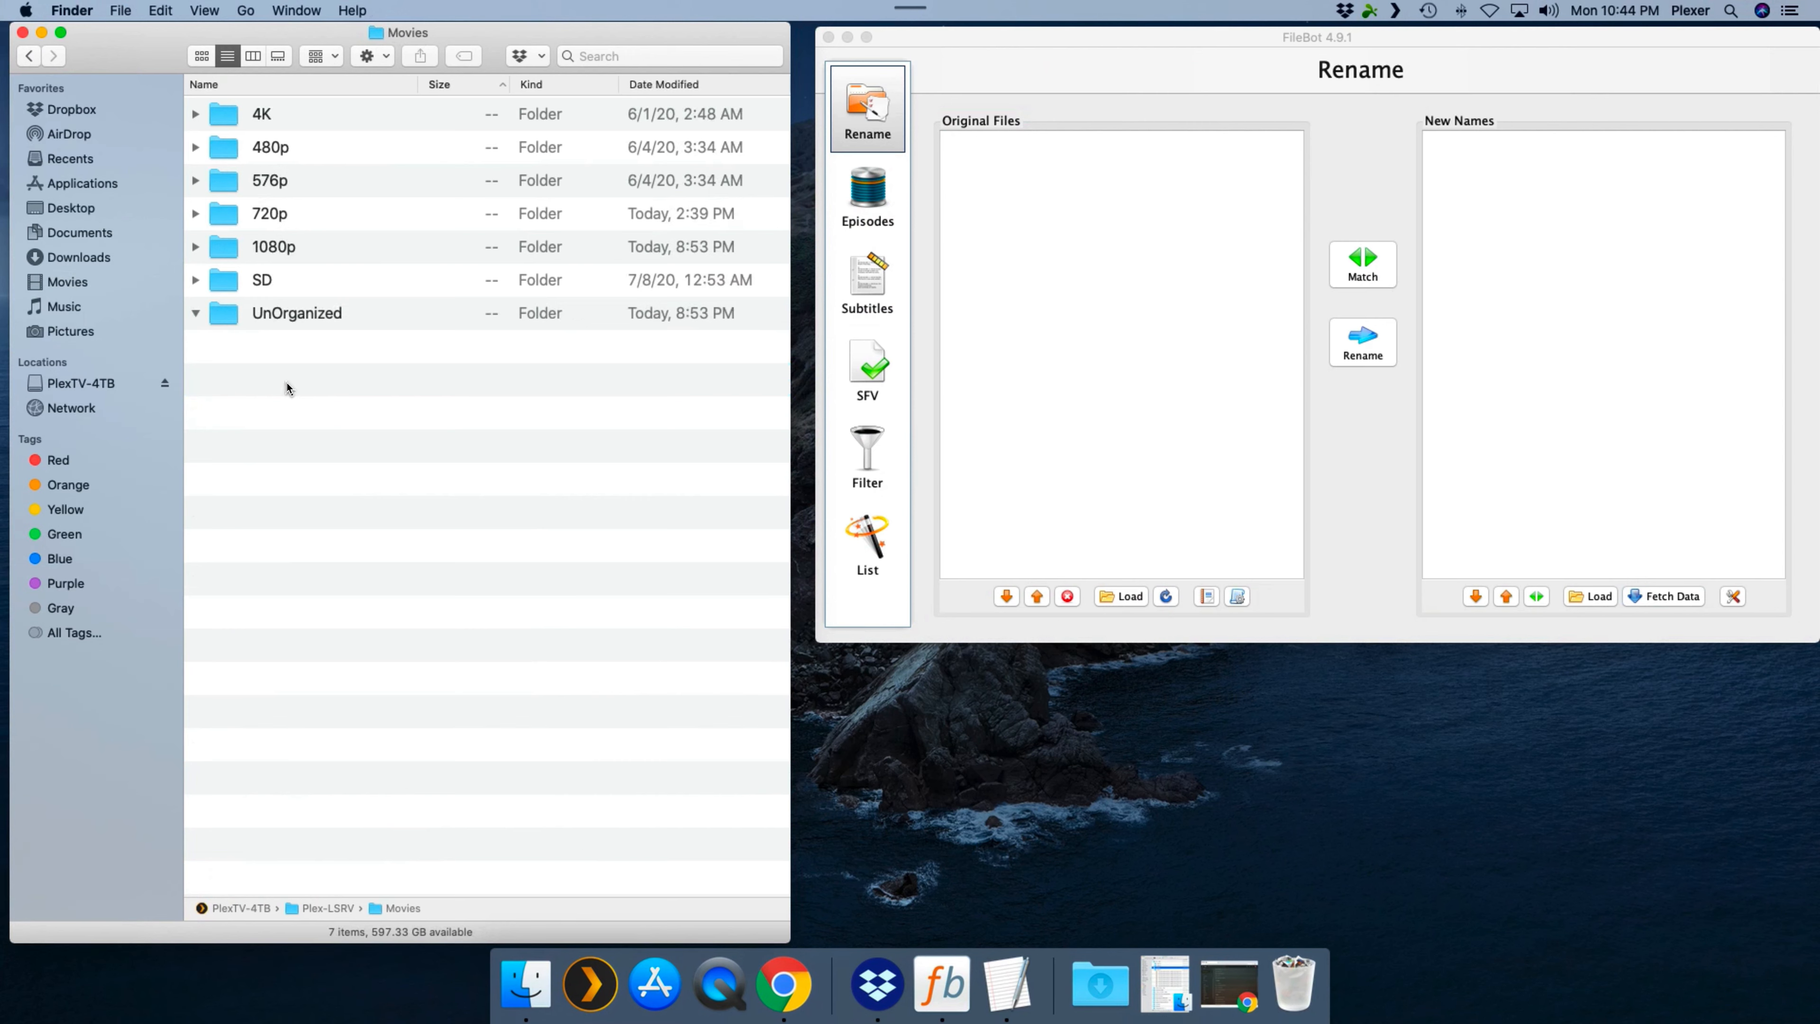
- Expand the SD folder and widen the Name column so the full file names fit
left_click(195, 280)
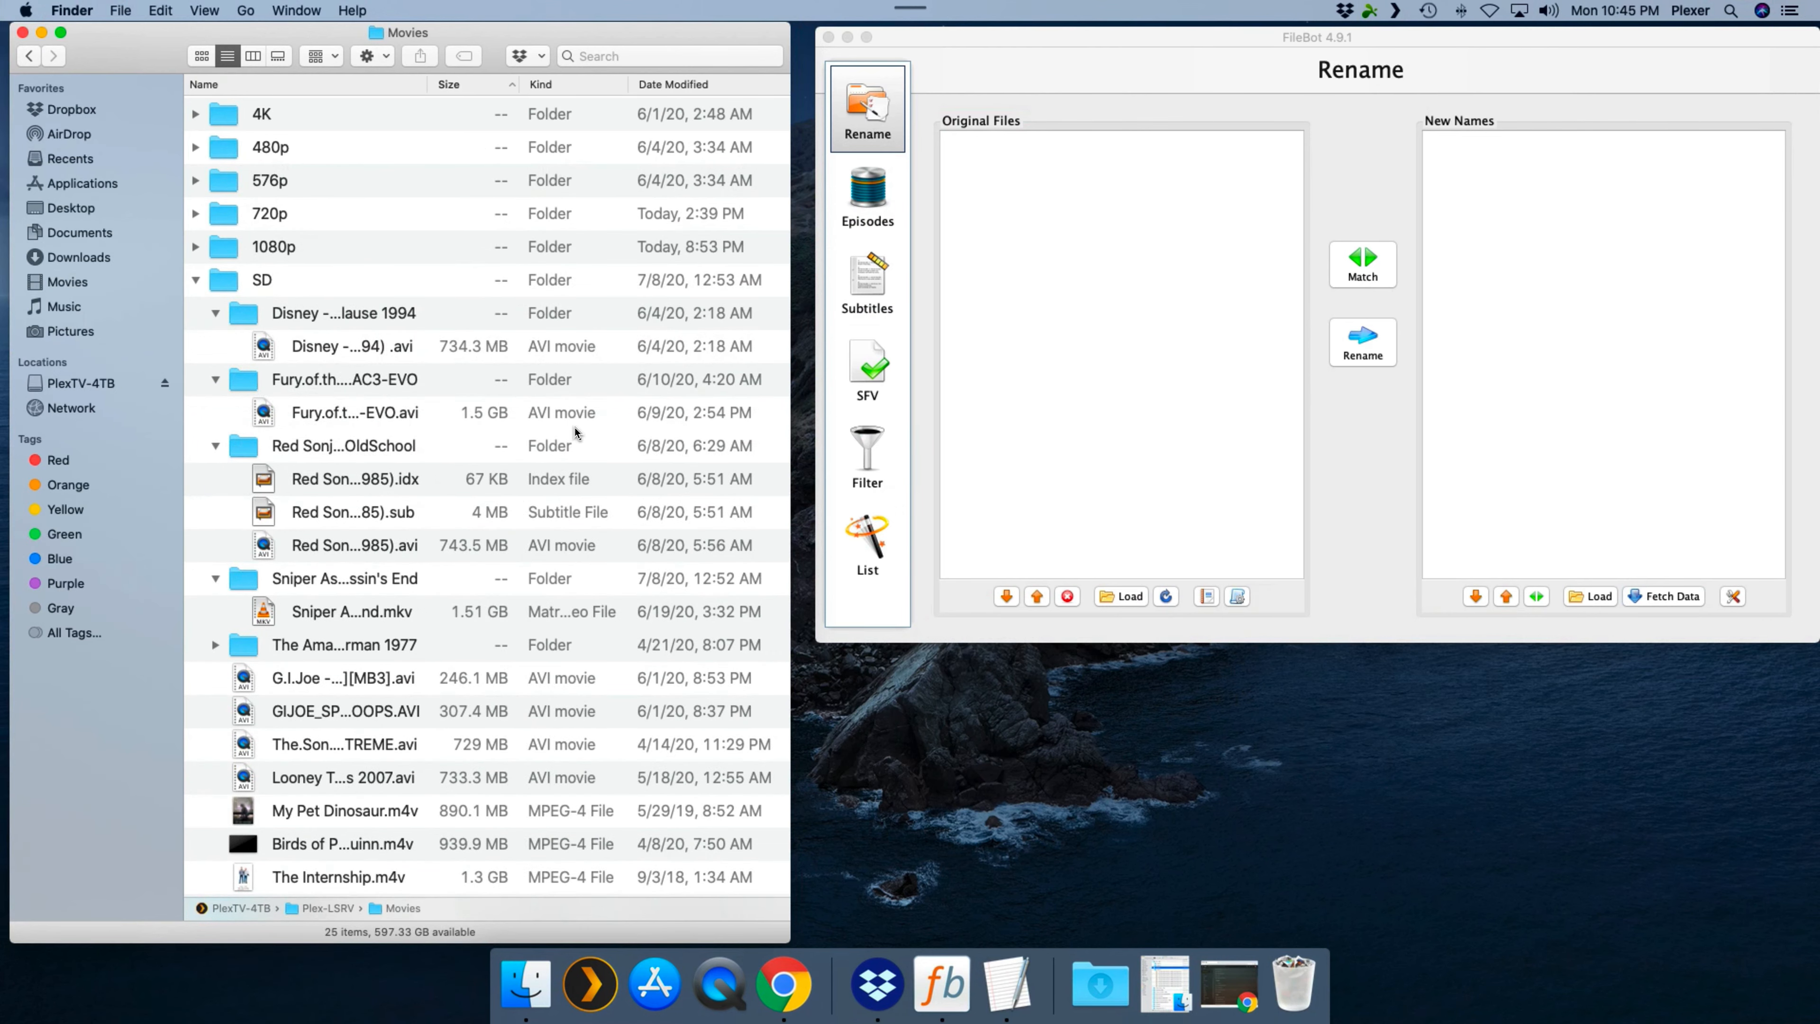
scroll(573, 430, "down", 1)
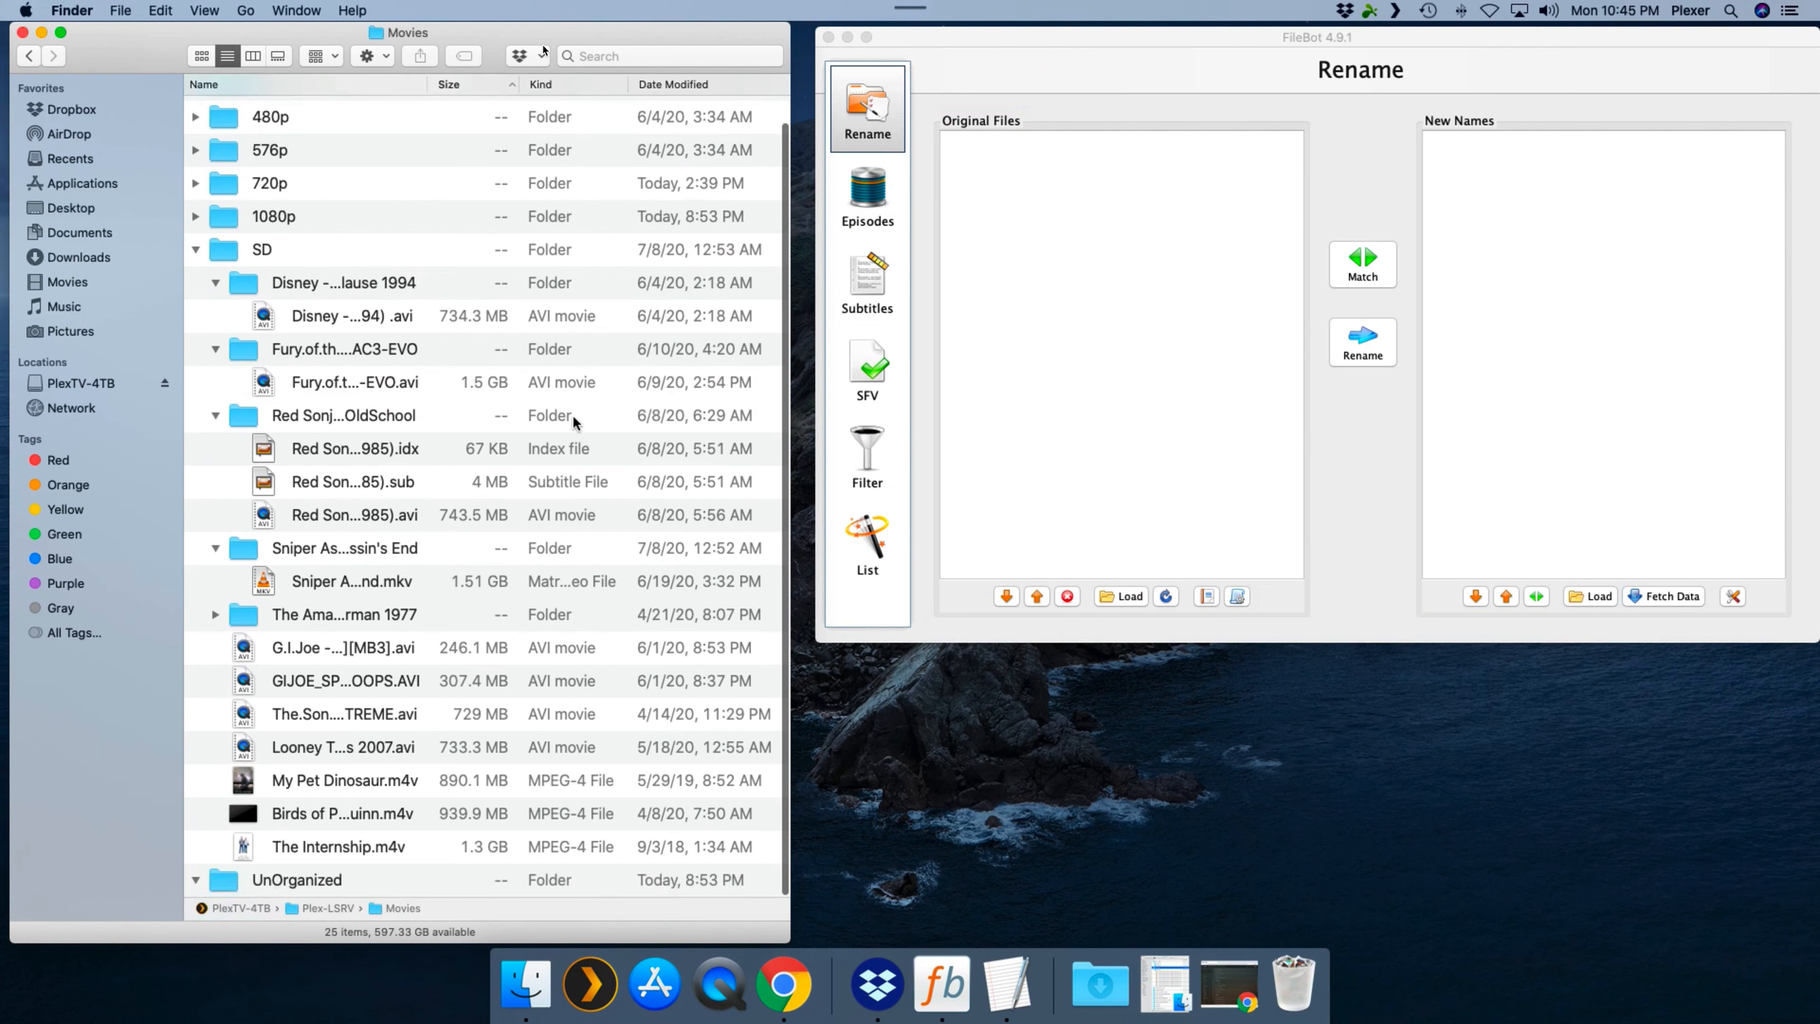
double_click(428, 84)
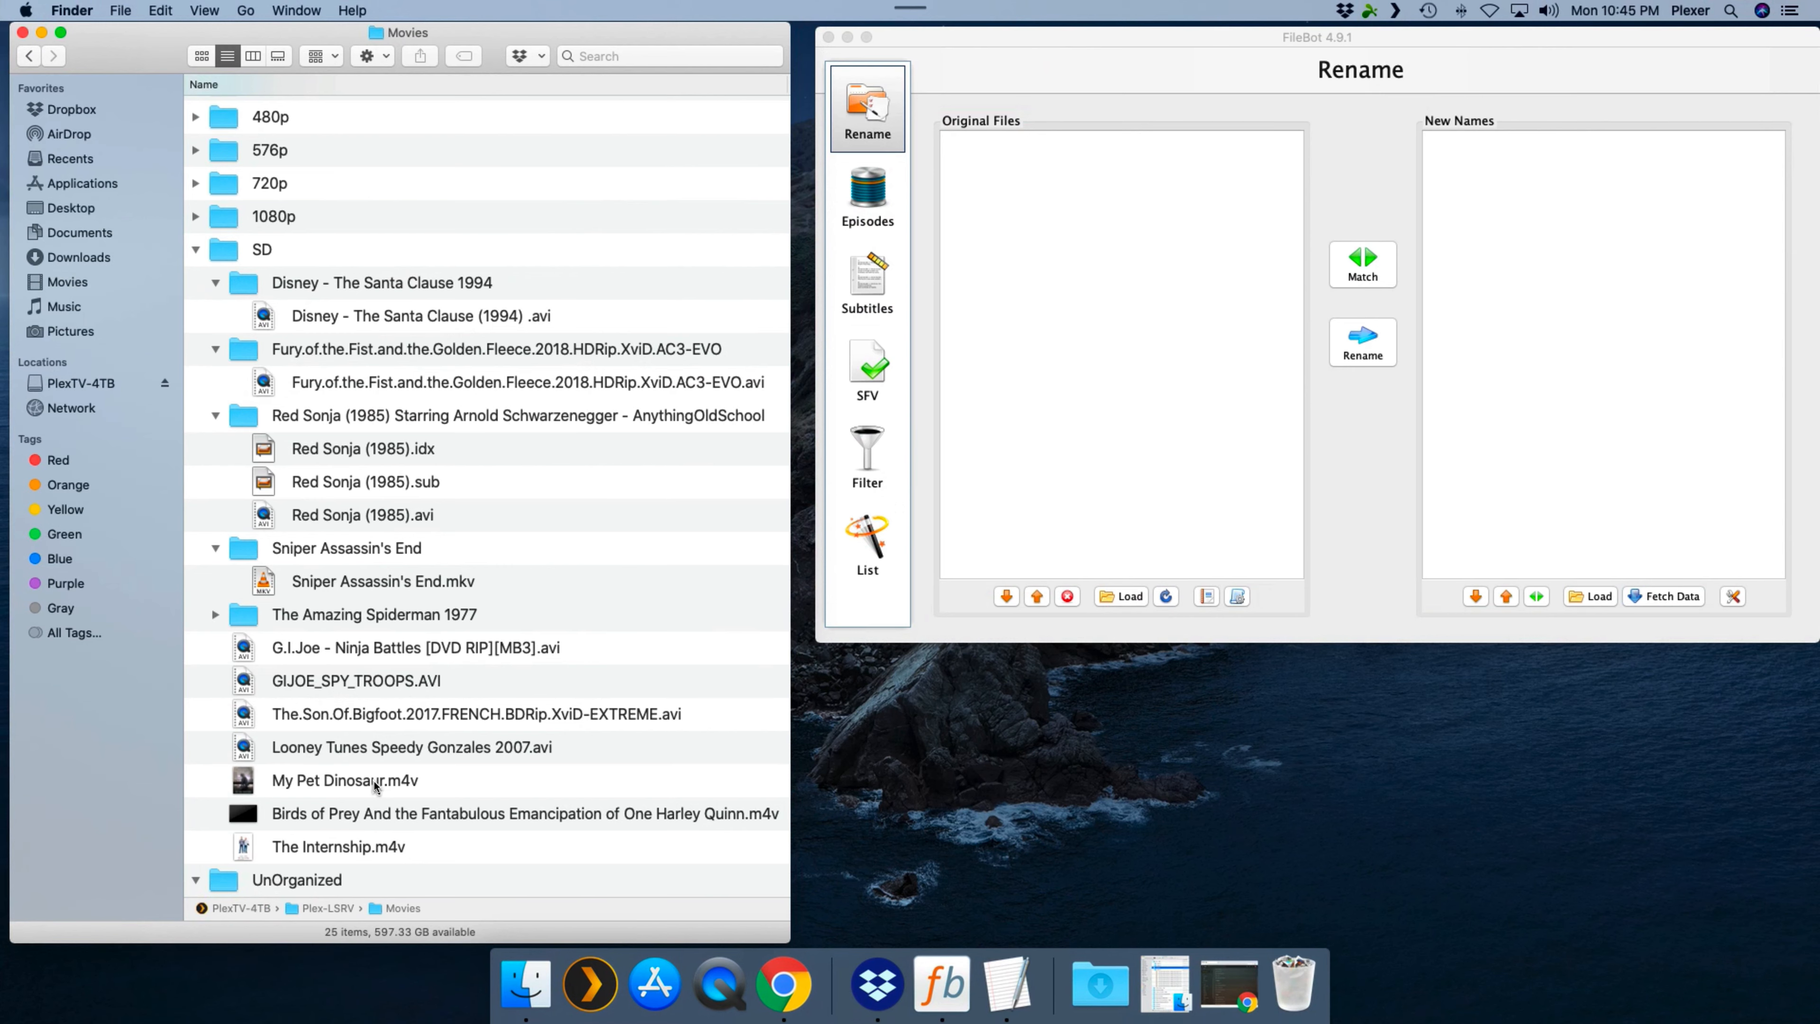
scroll(378, 784, "up", 1)
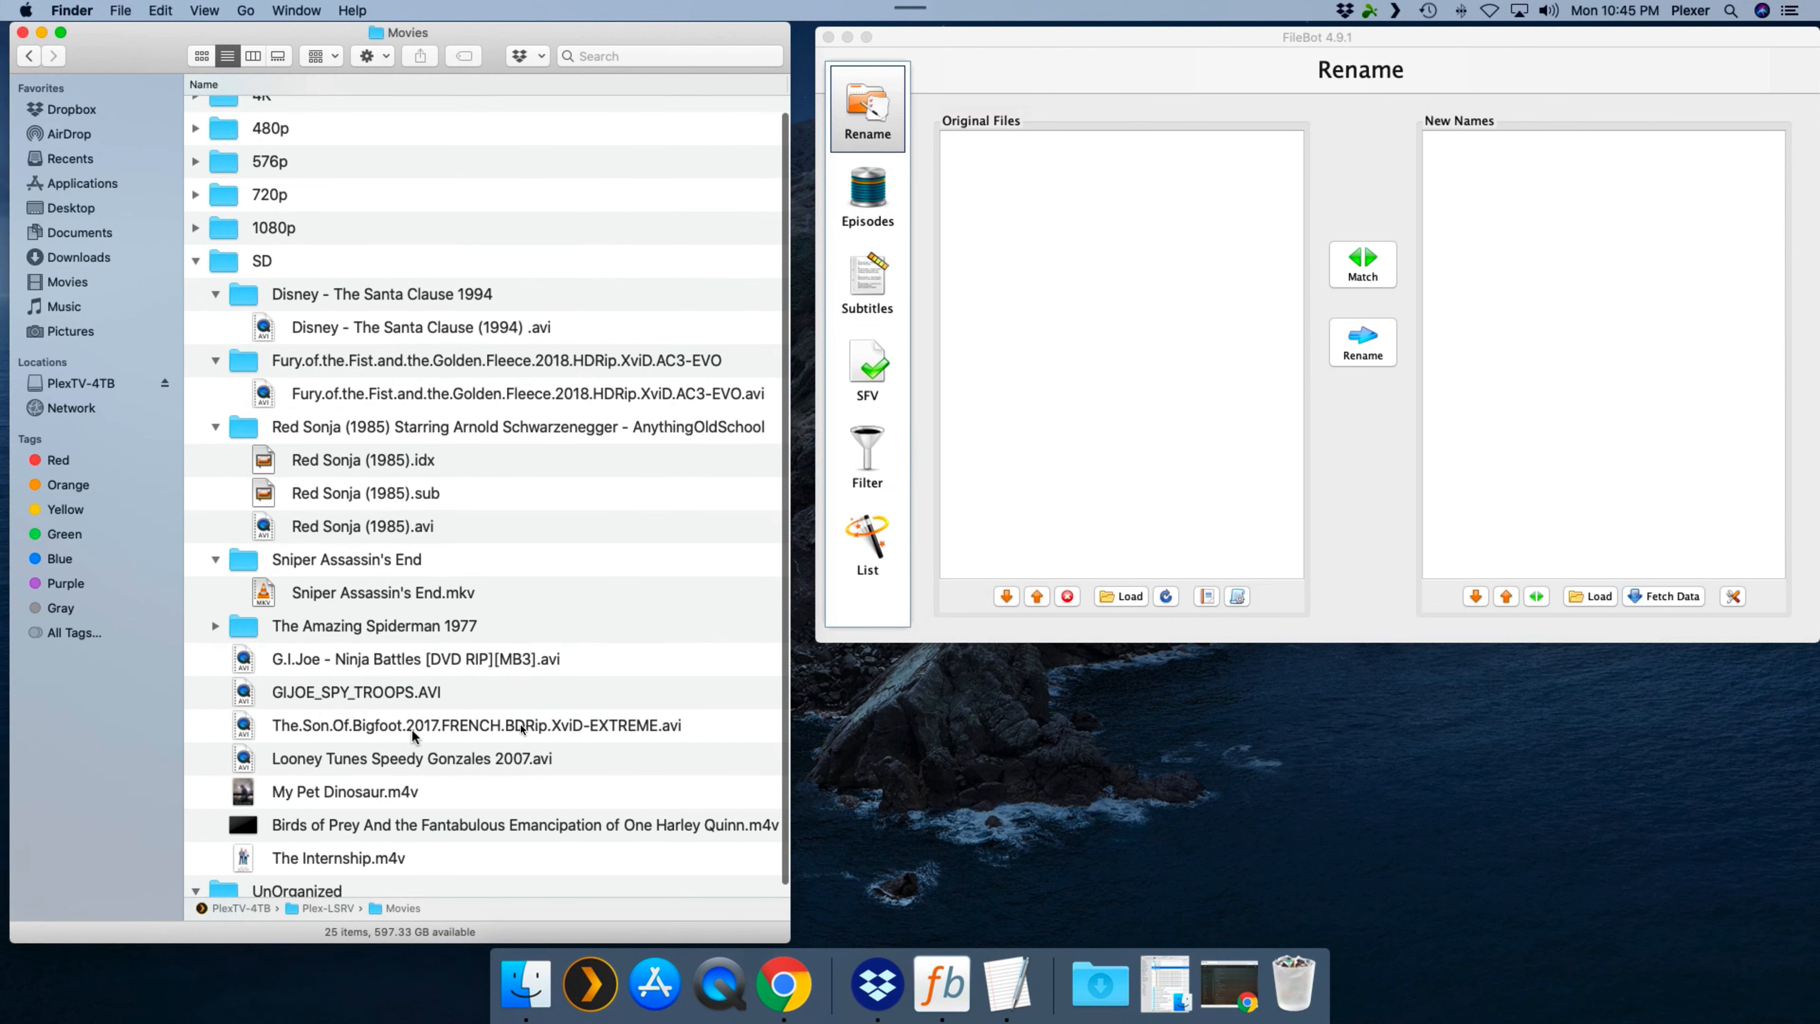
- Load the Disney - The Santa Clause 1994 folder into FileBot's original files and dismiss the CNET notification
left_click(352, 329)
left_click_drag(352, 328, 431, 311)
left_click(292, 298)
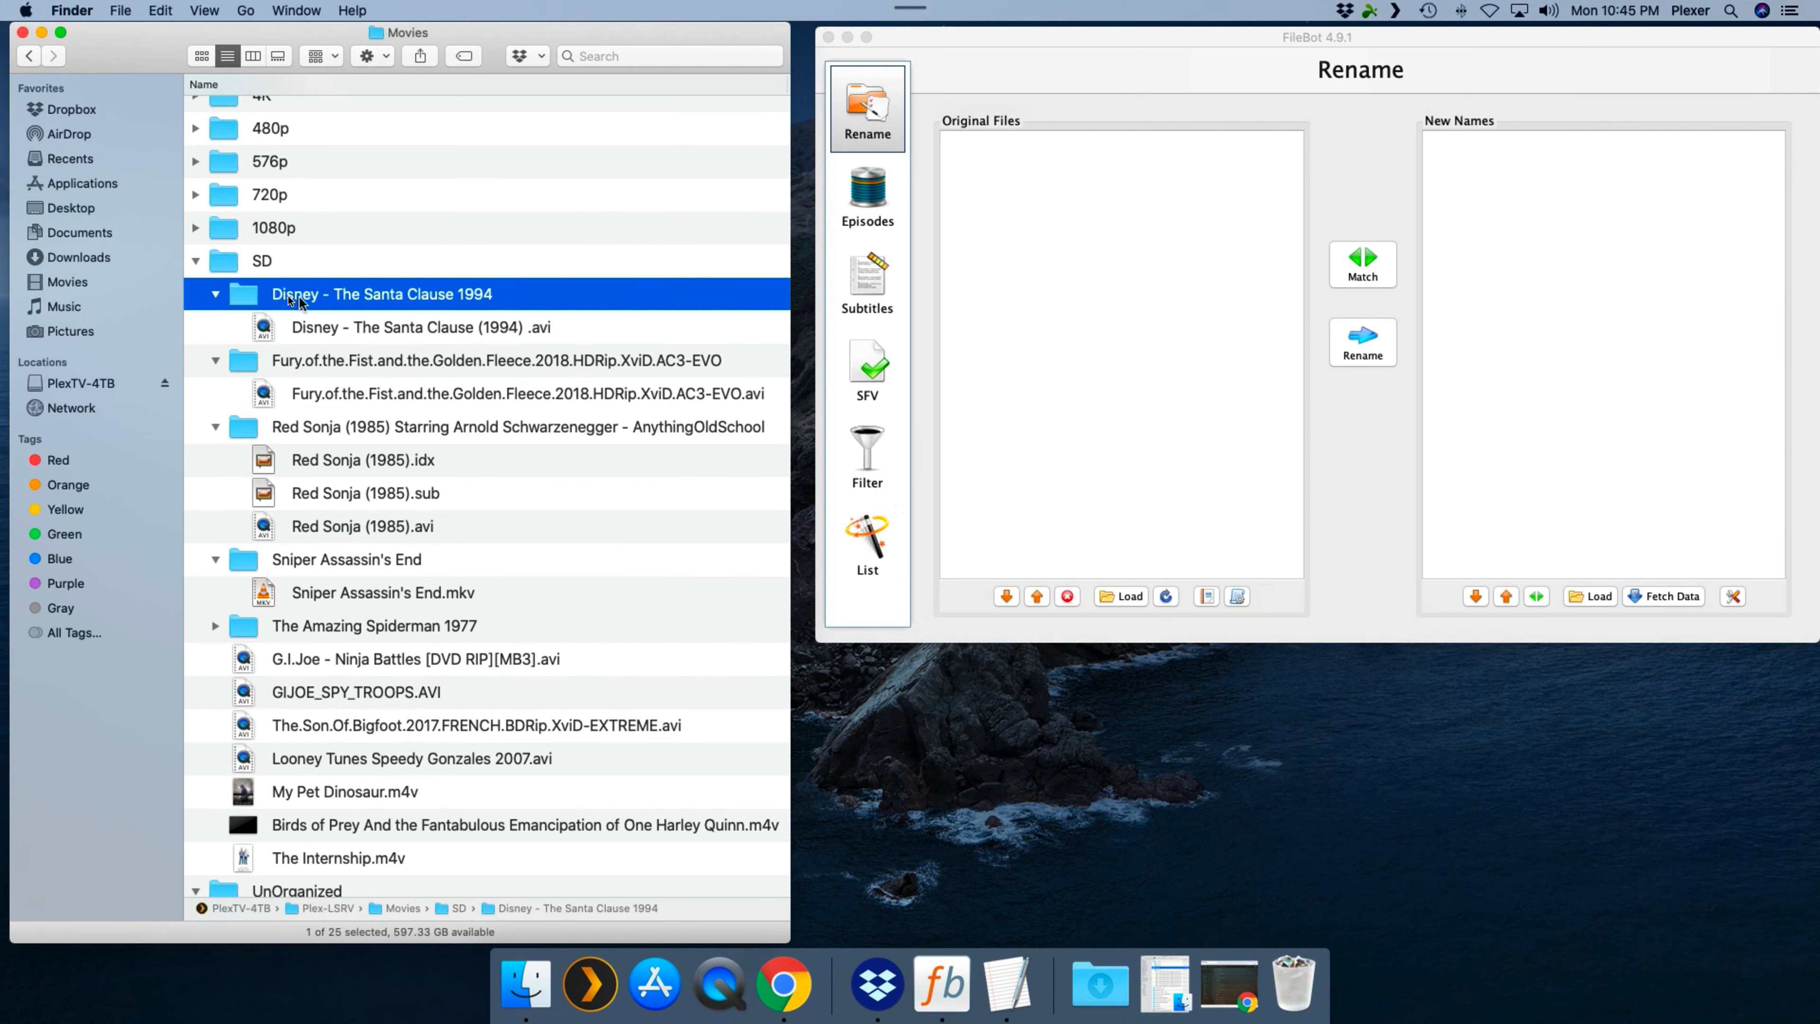
left_click_drag(244, 295, 1064, 272)
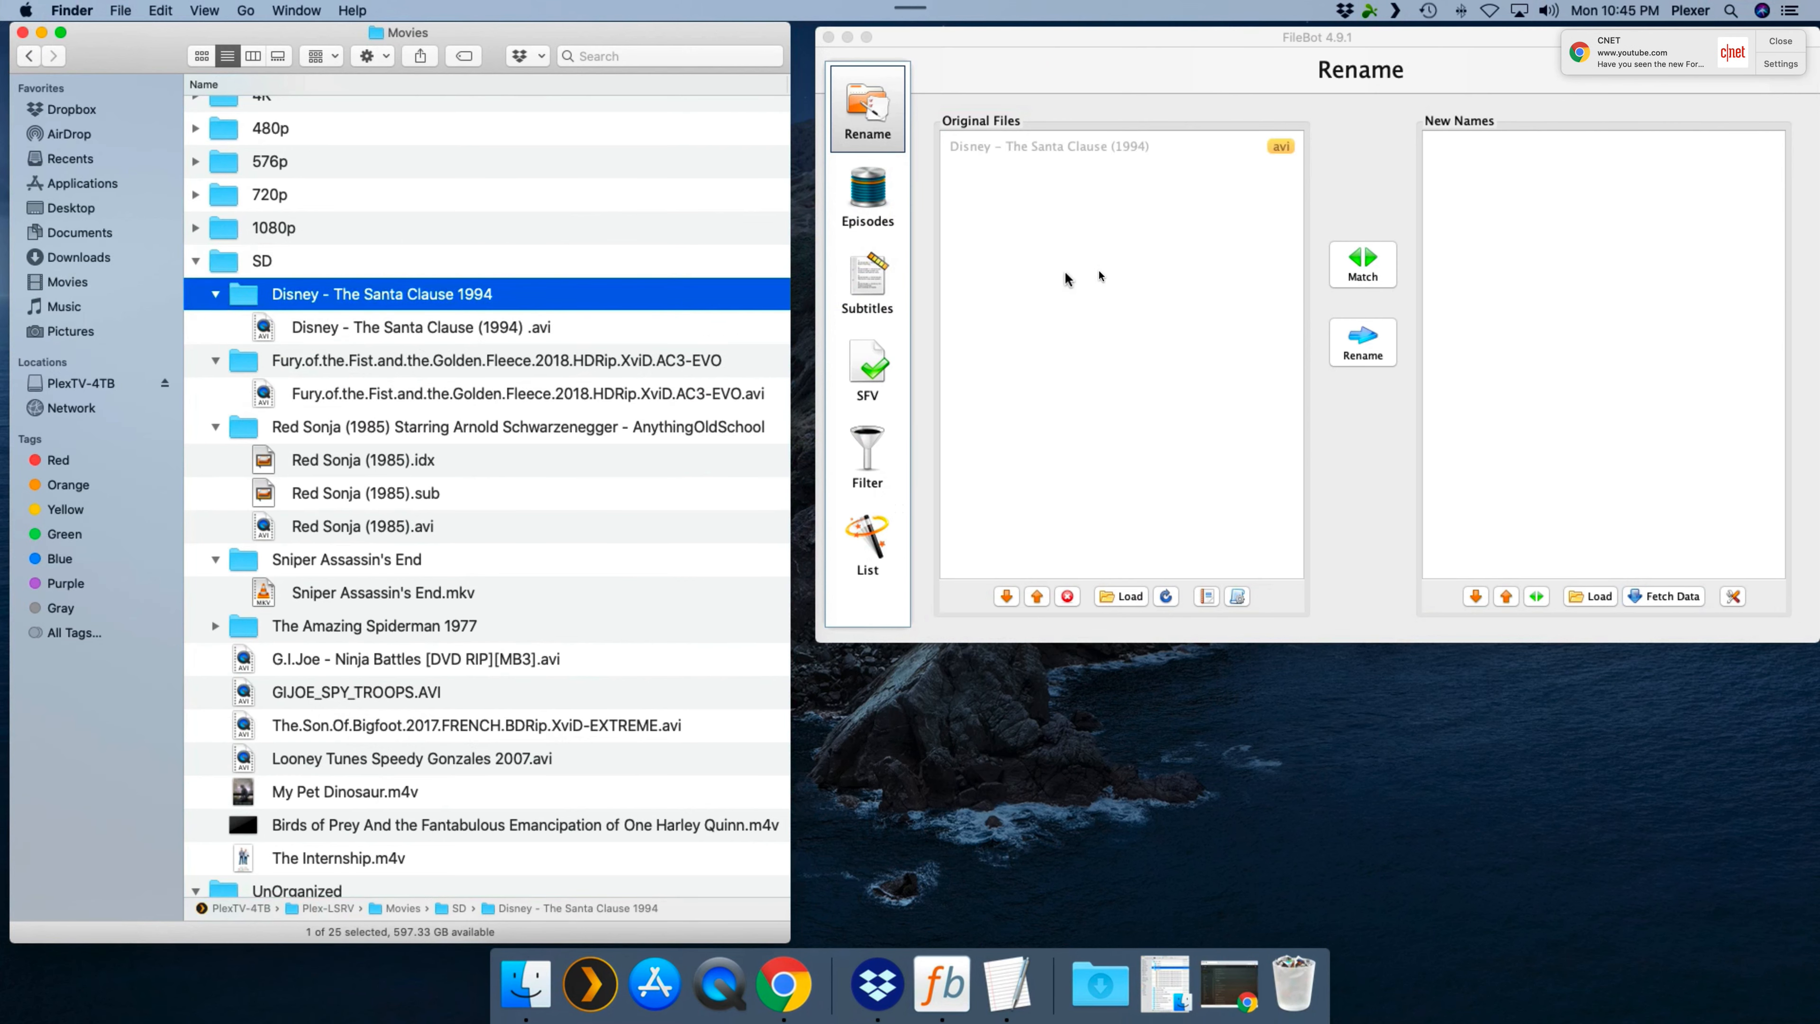
left_click(1788, 36)
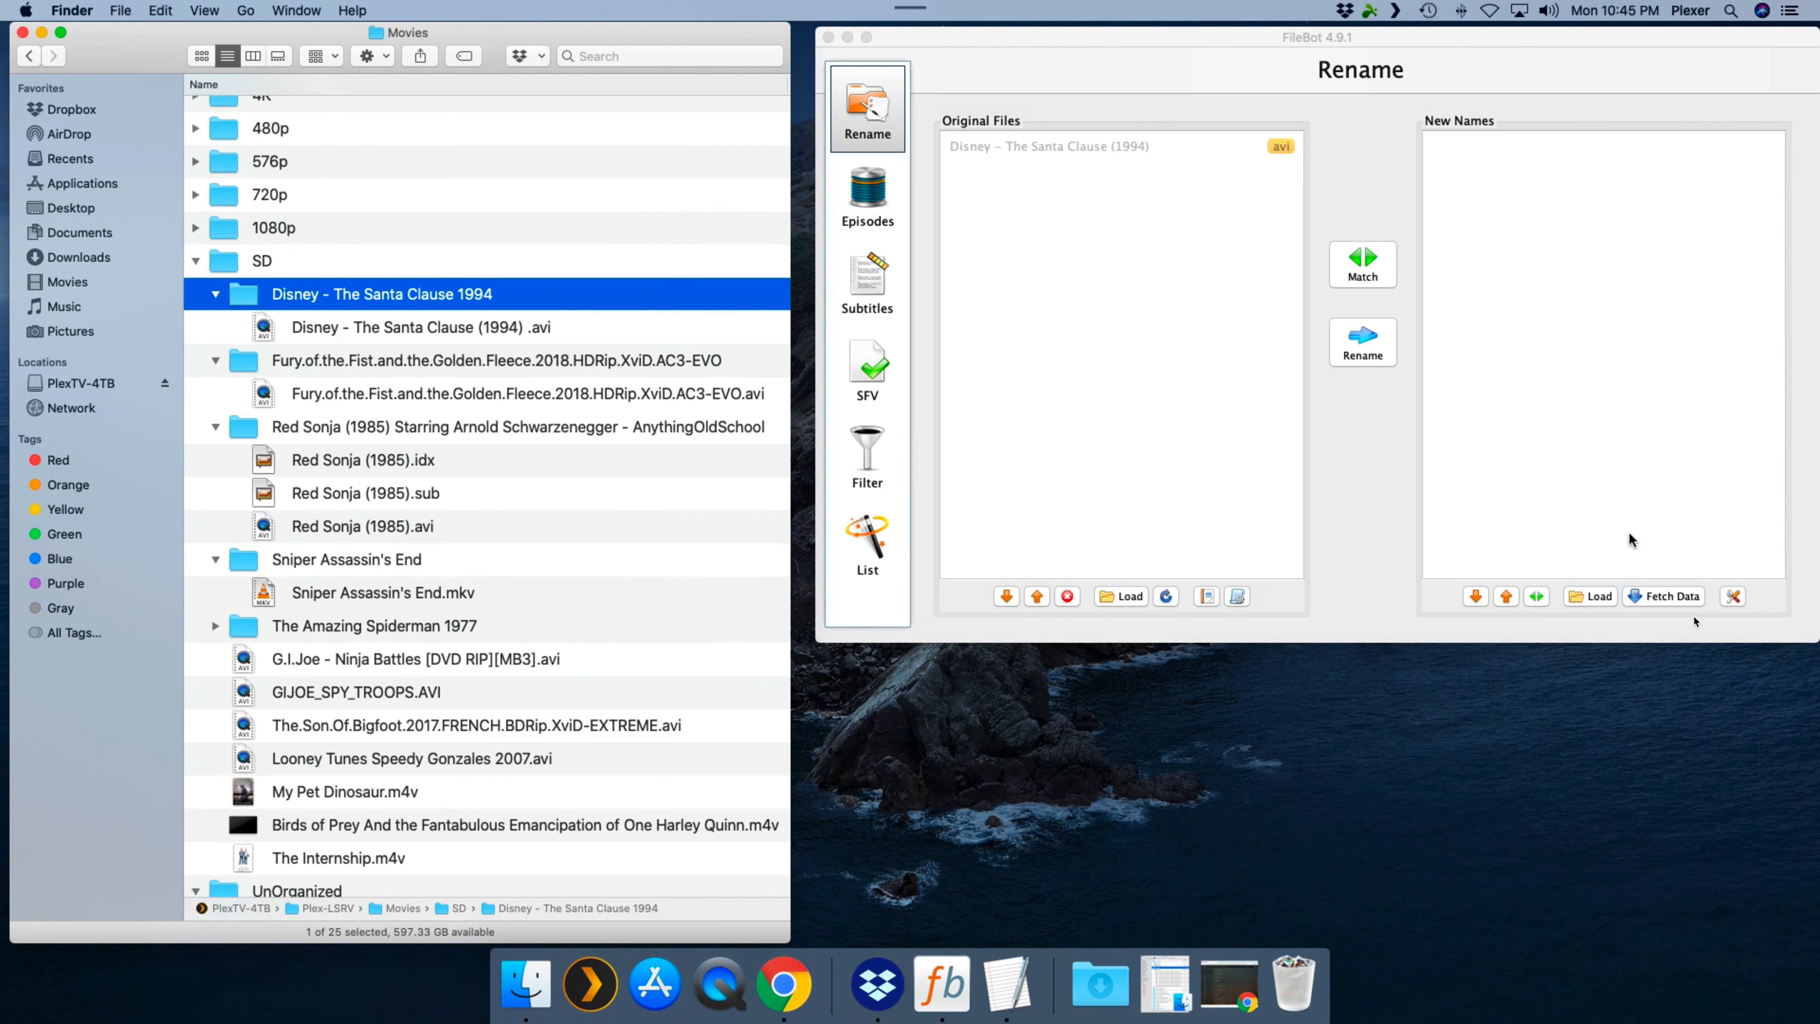
- Fetch movie data from TheMovieDB, choose The Santa Clause (1994) as the match, and rename the file
left_click(1688, 598)
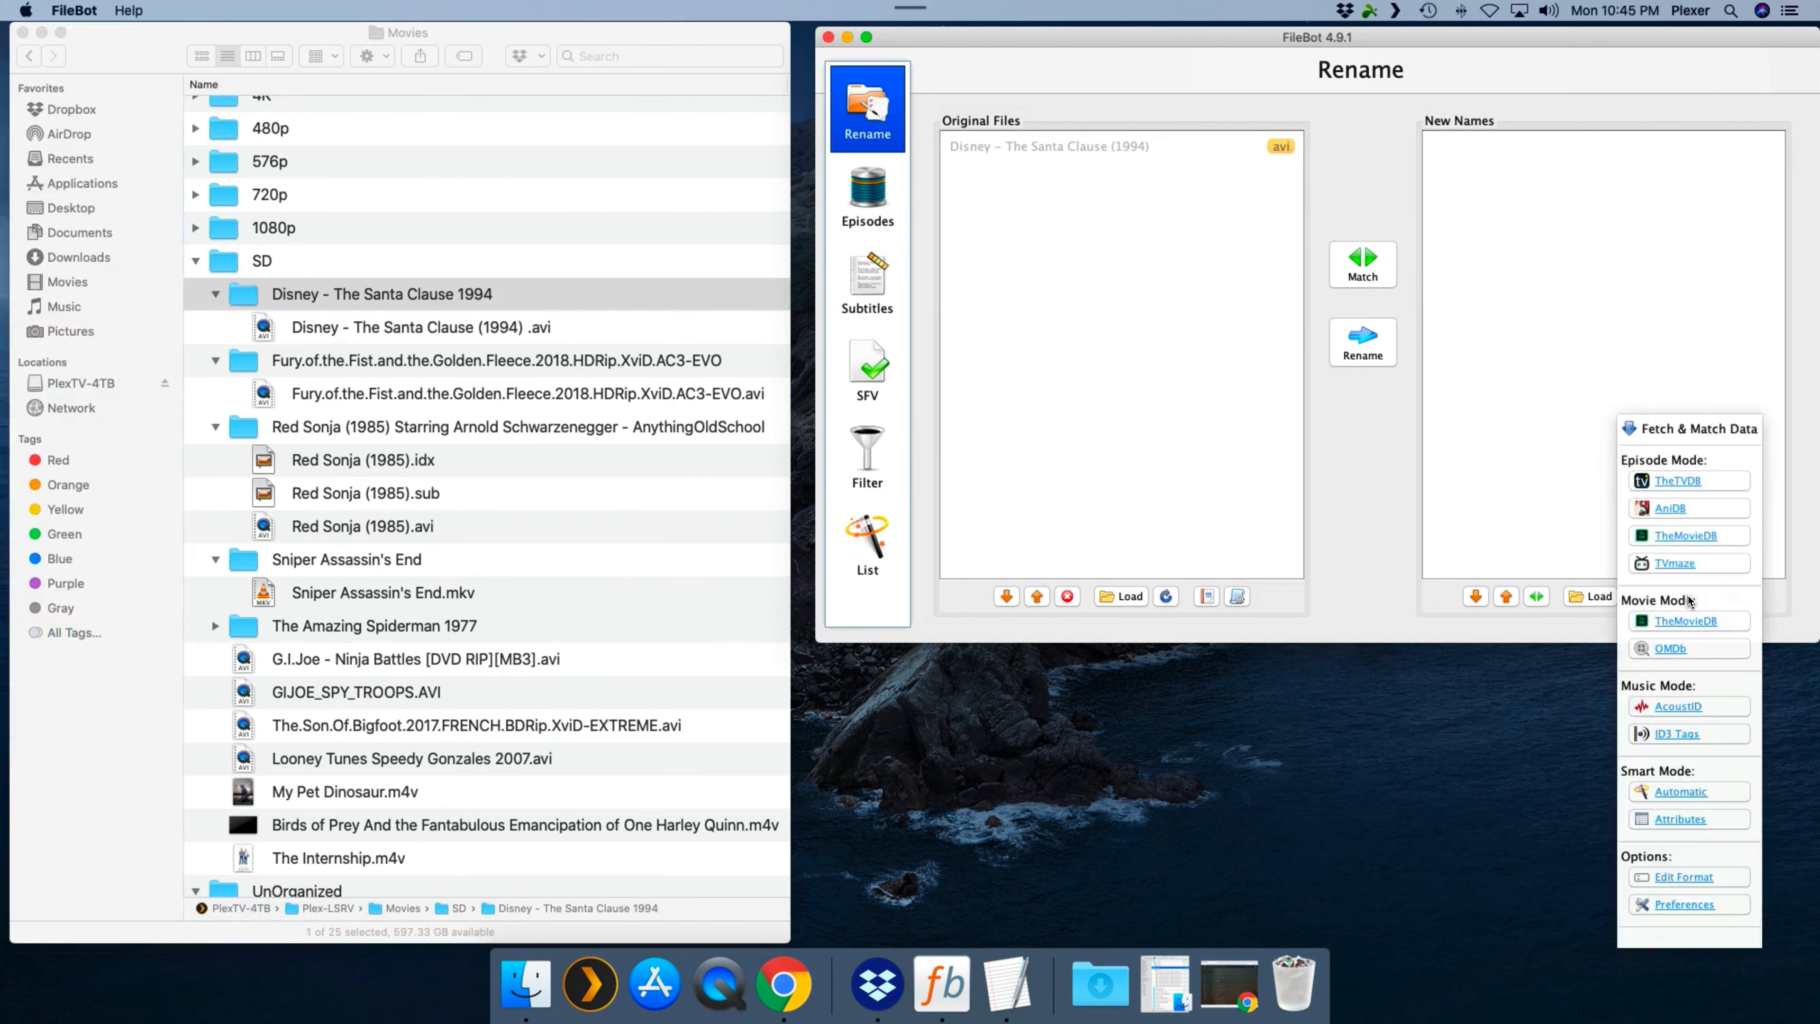
left_click(1685, 625)
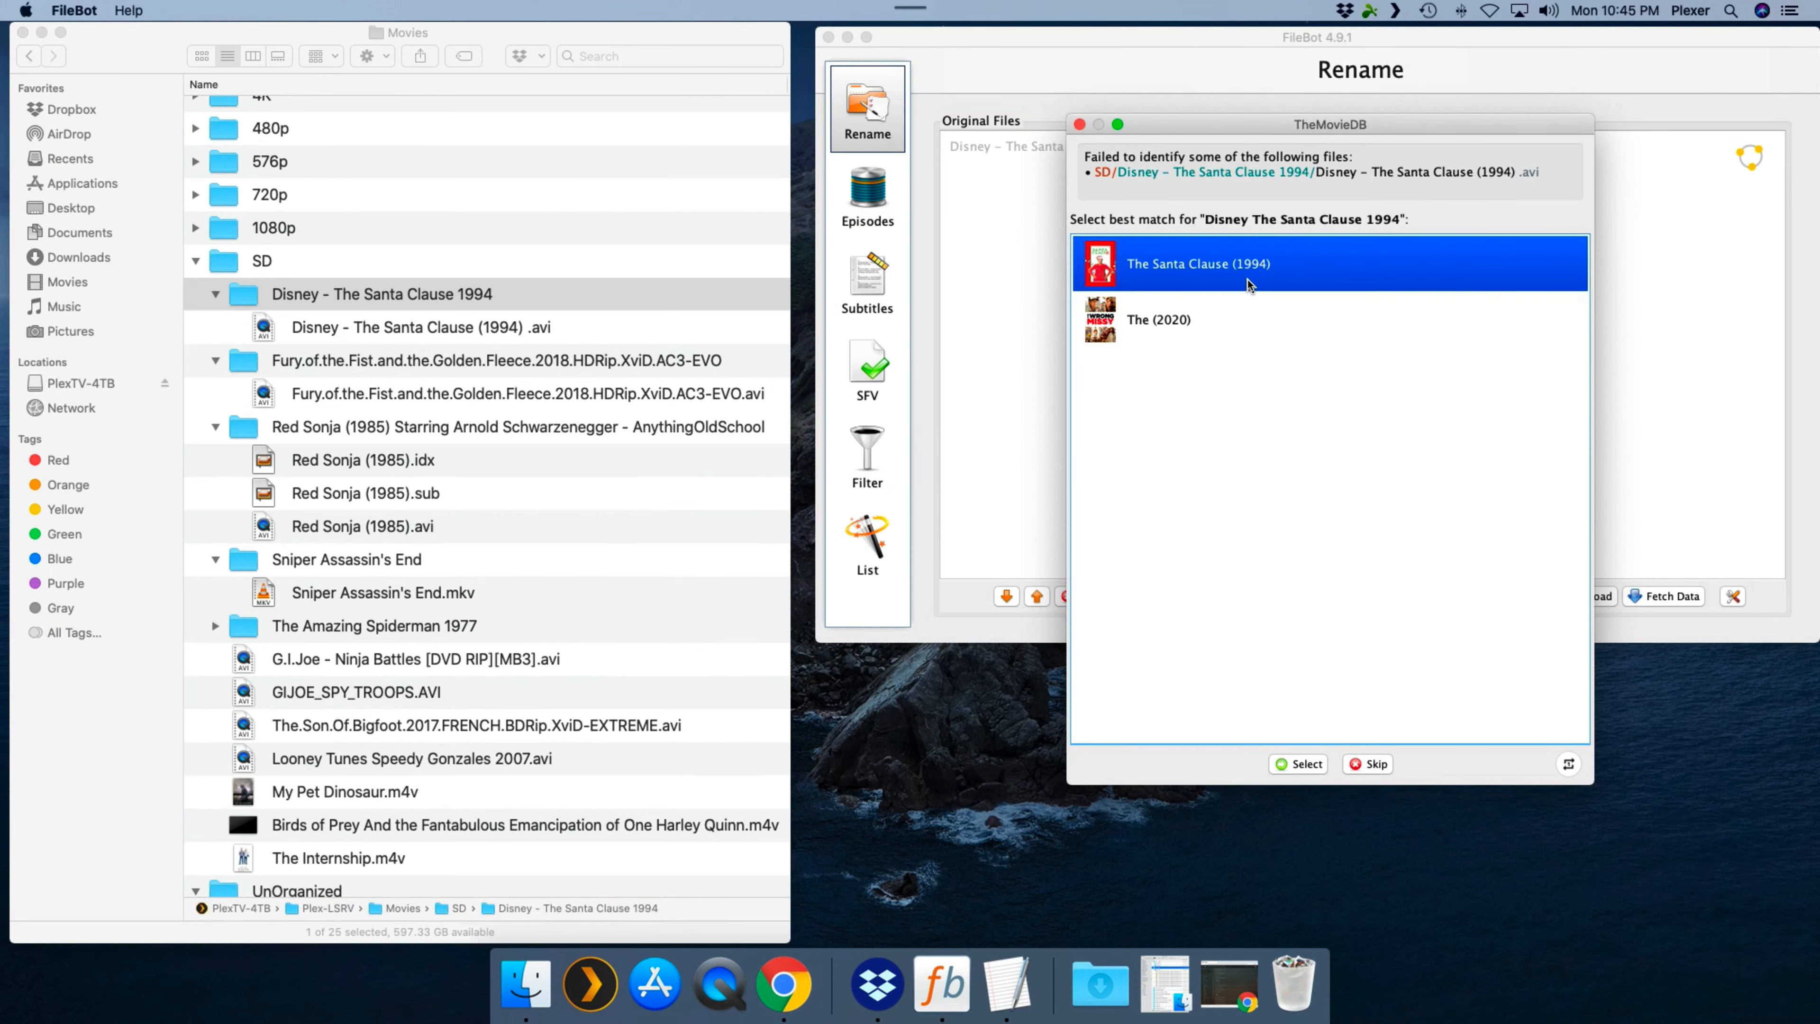
mouse_move(1148, 328)
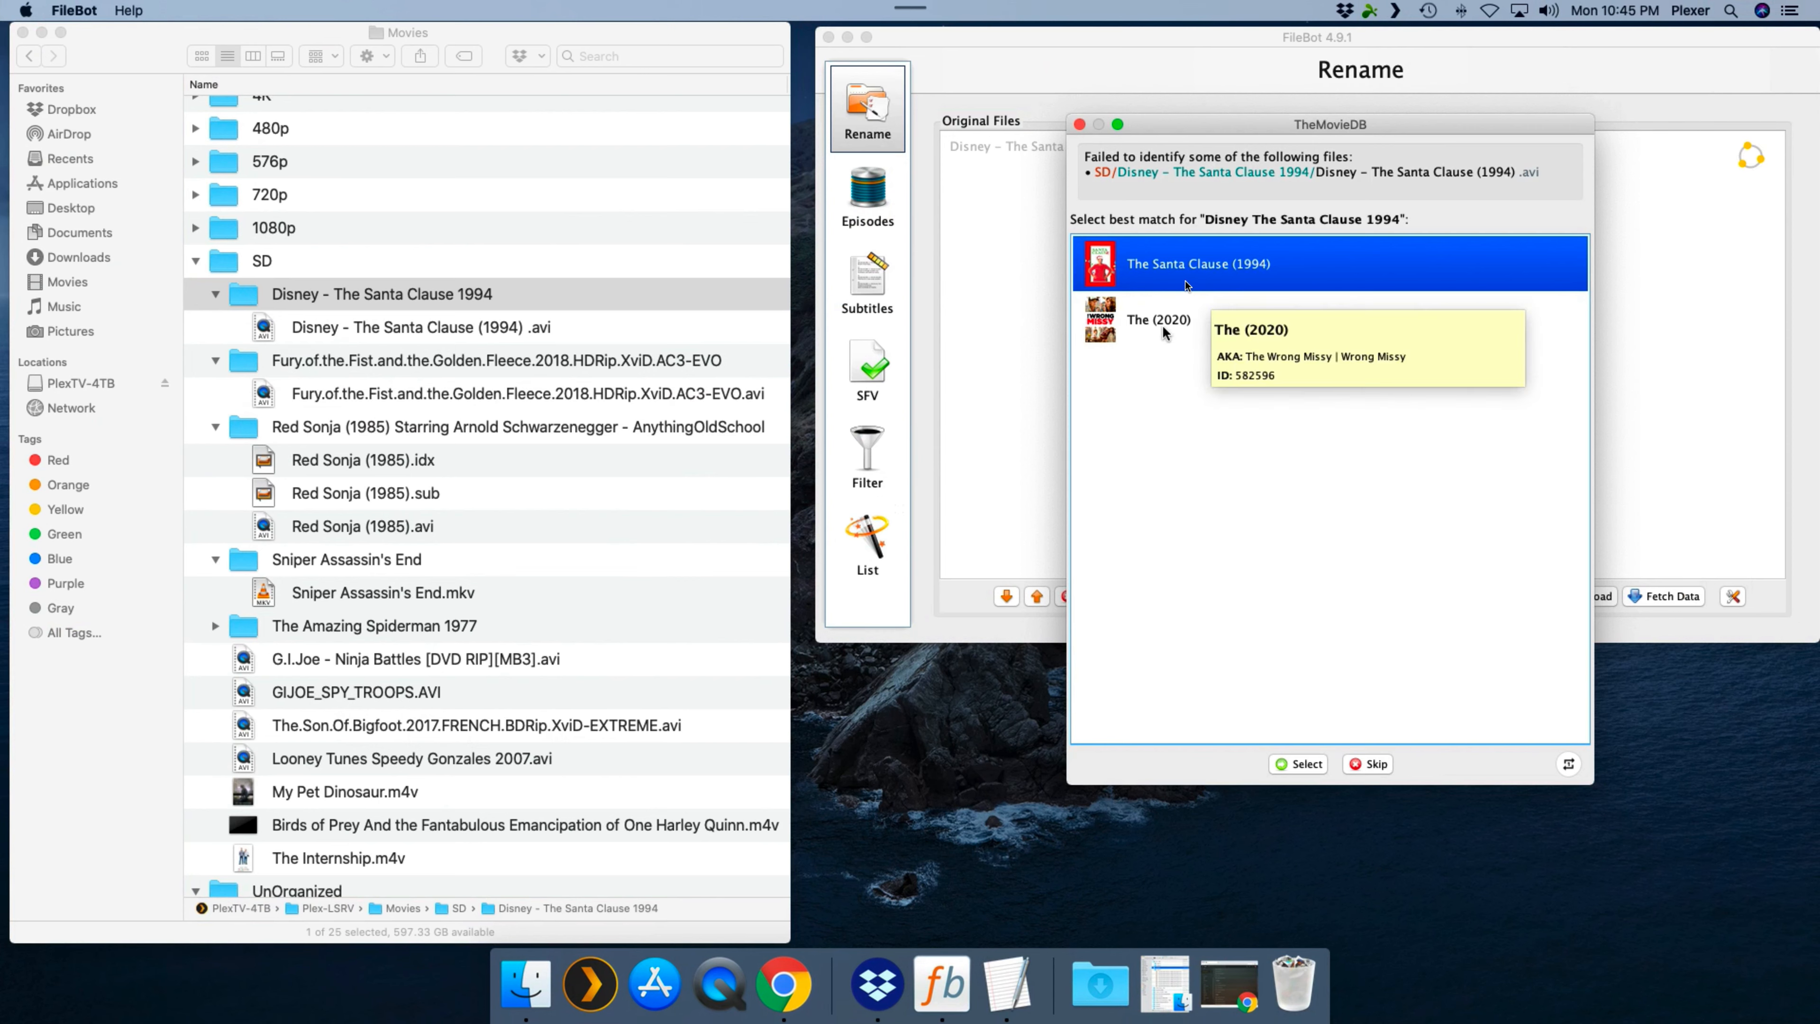
mouse_move(1184, 265)
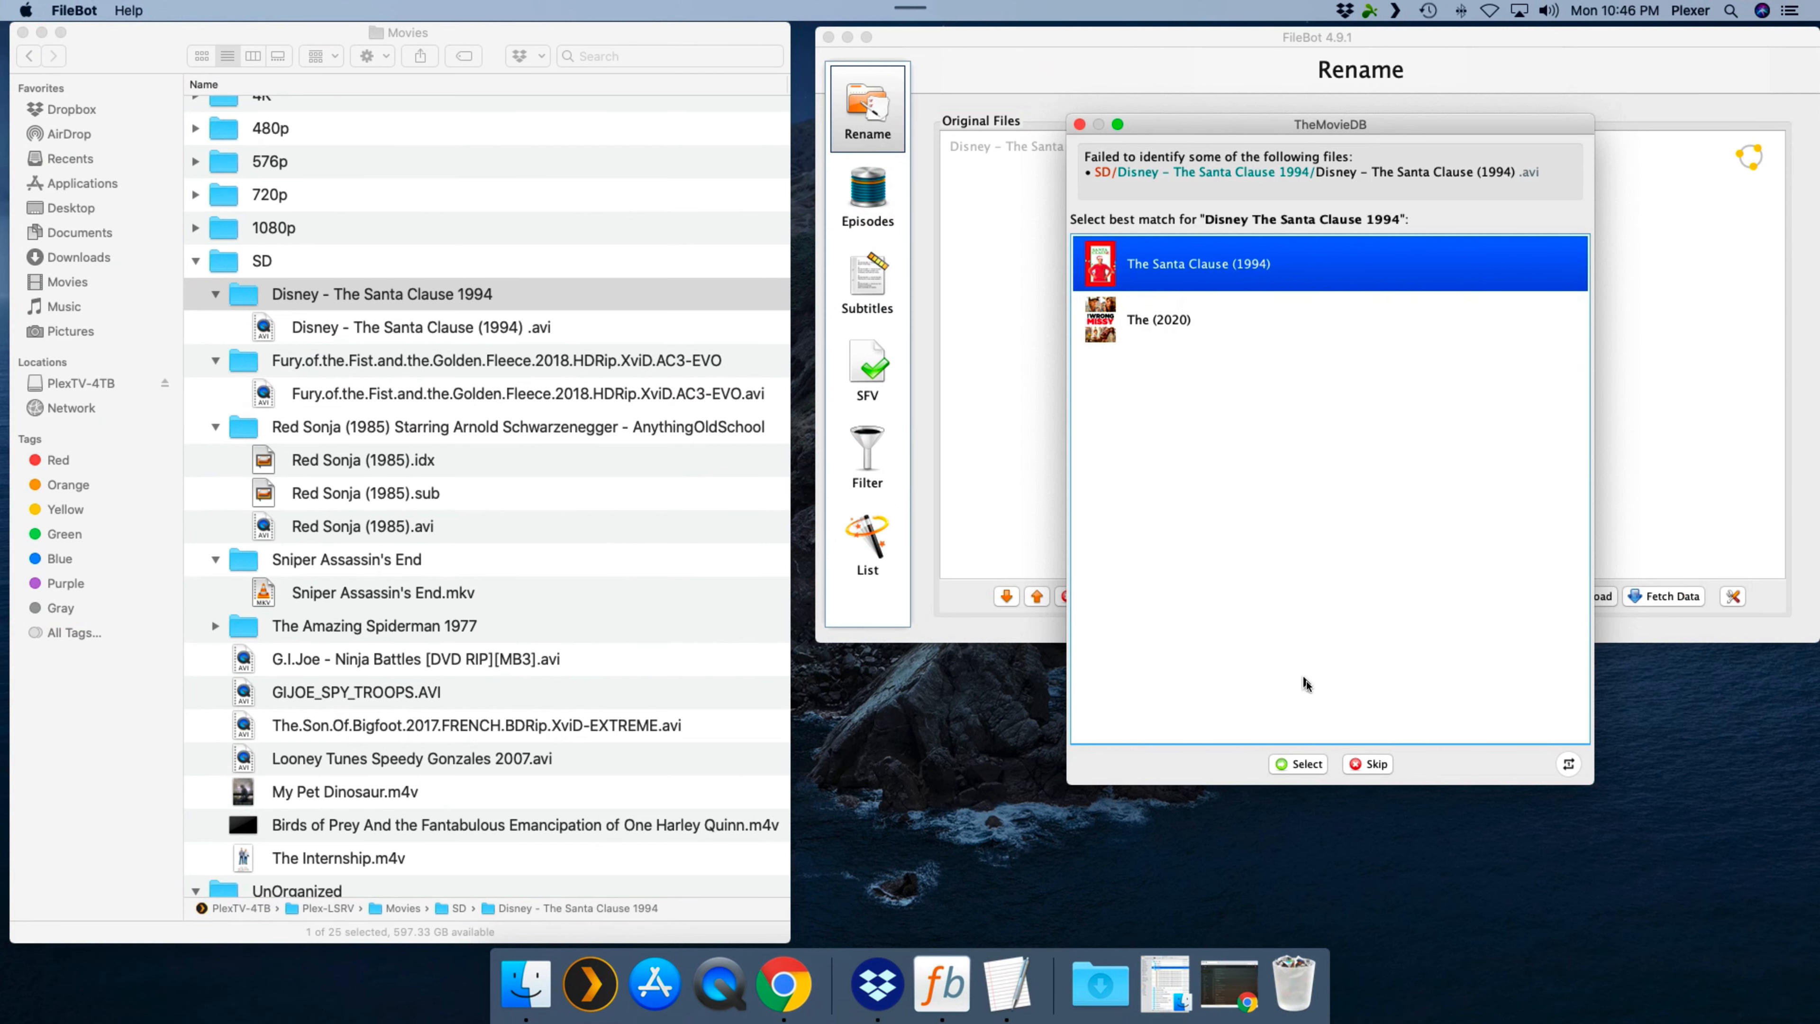
left_click(1298, 764)
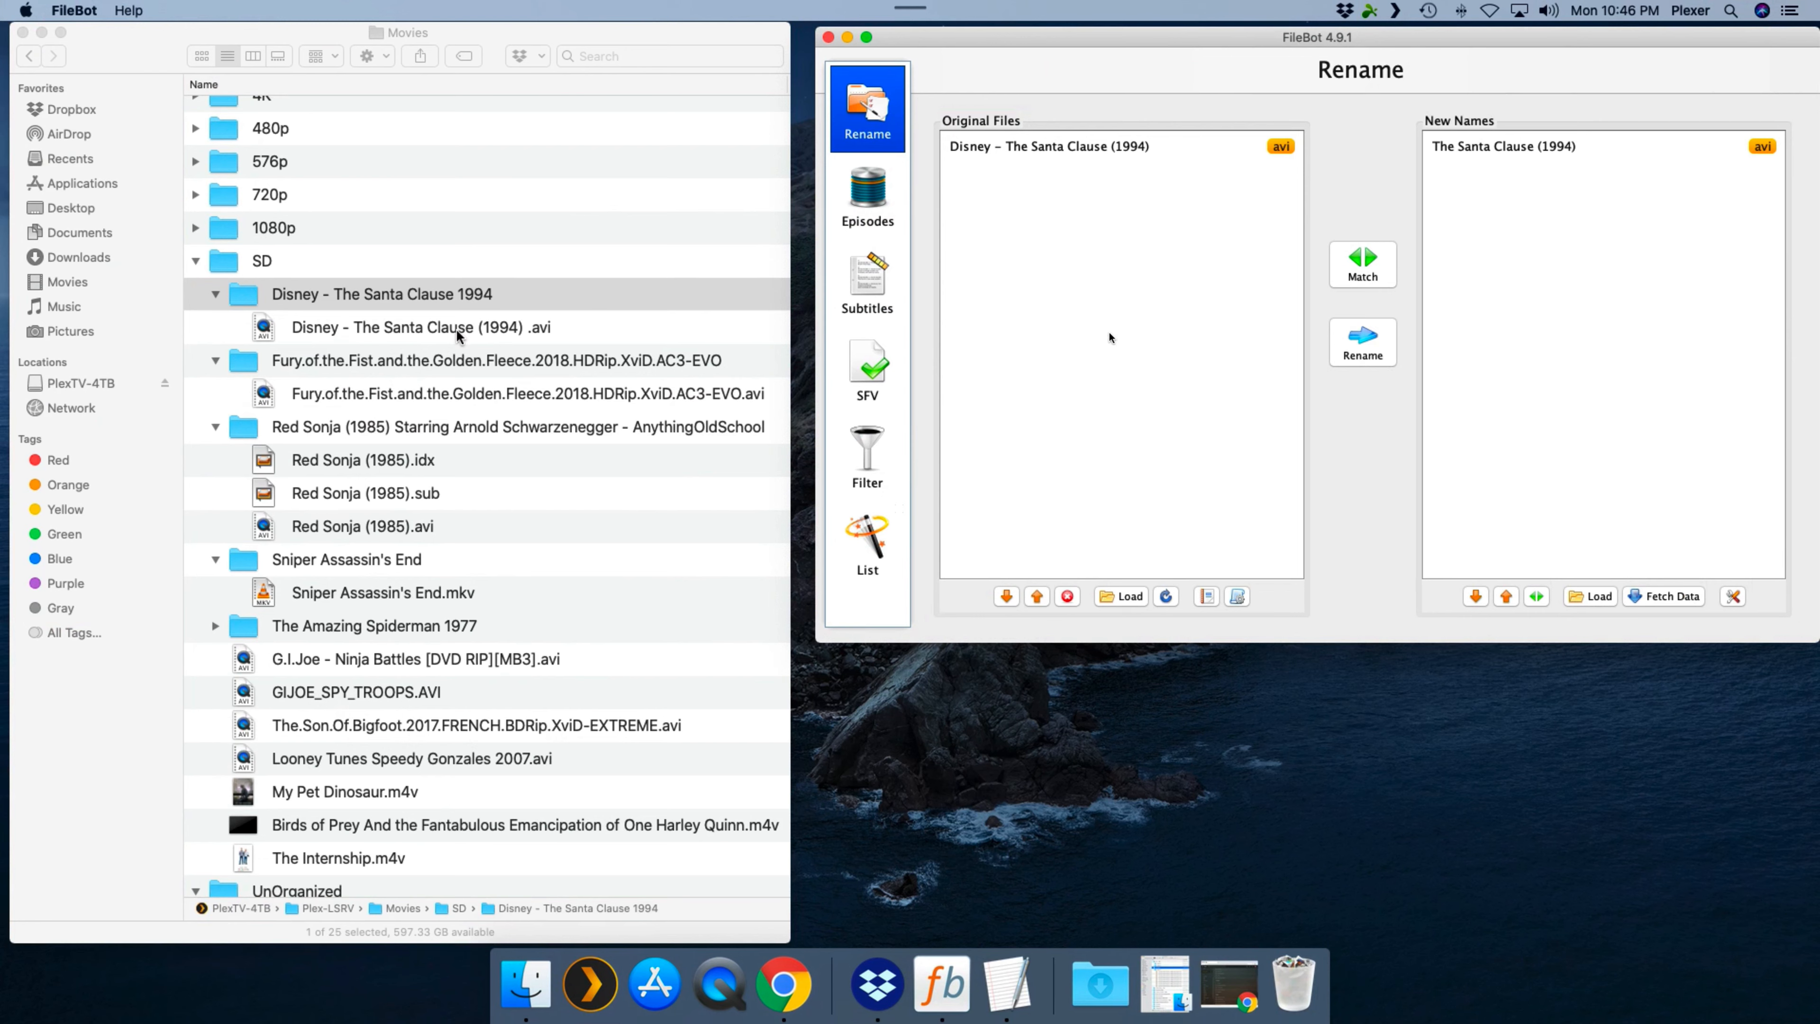
left_click(1362, 351)
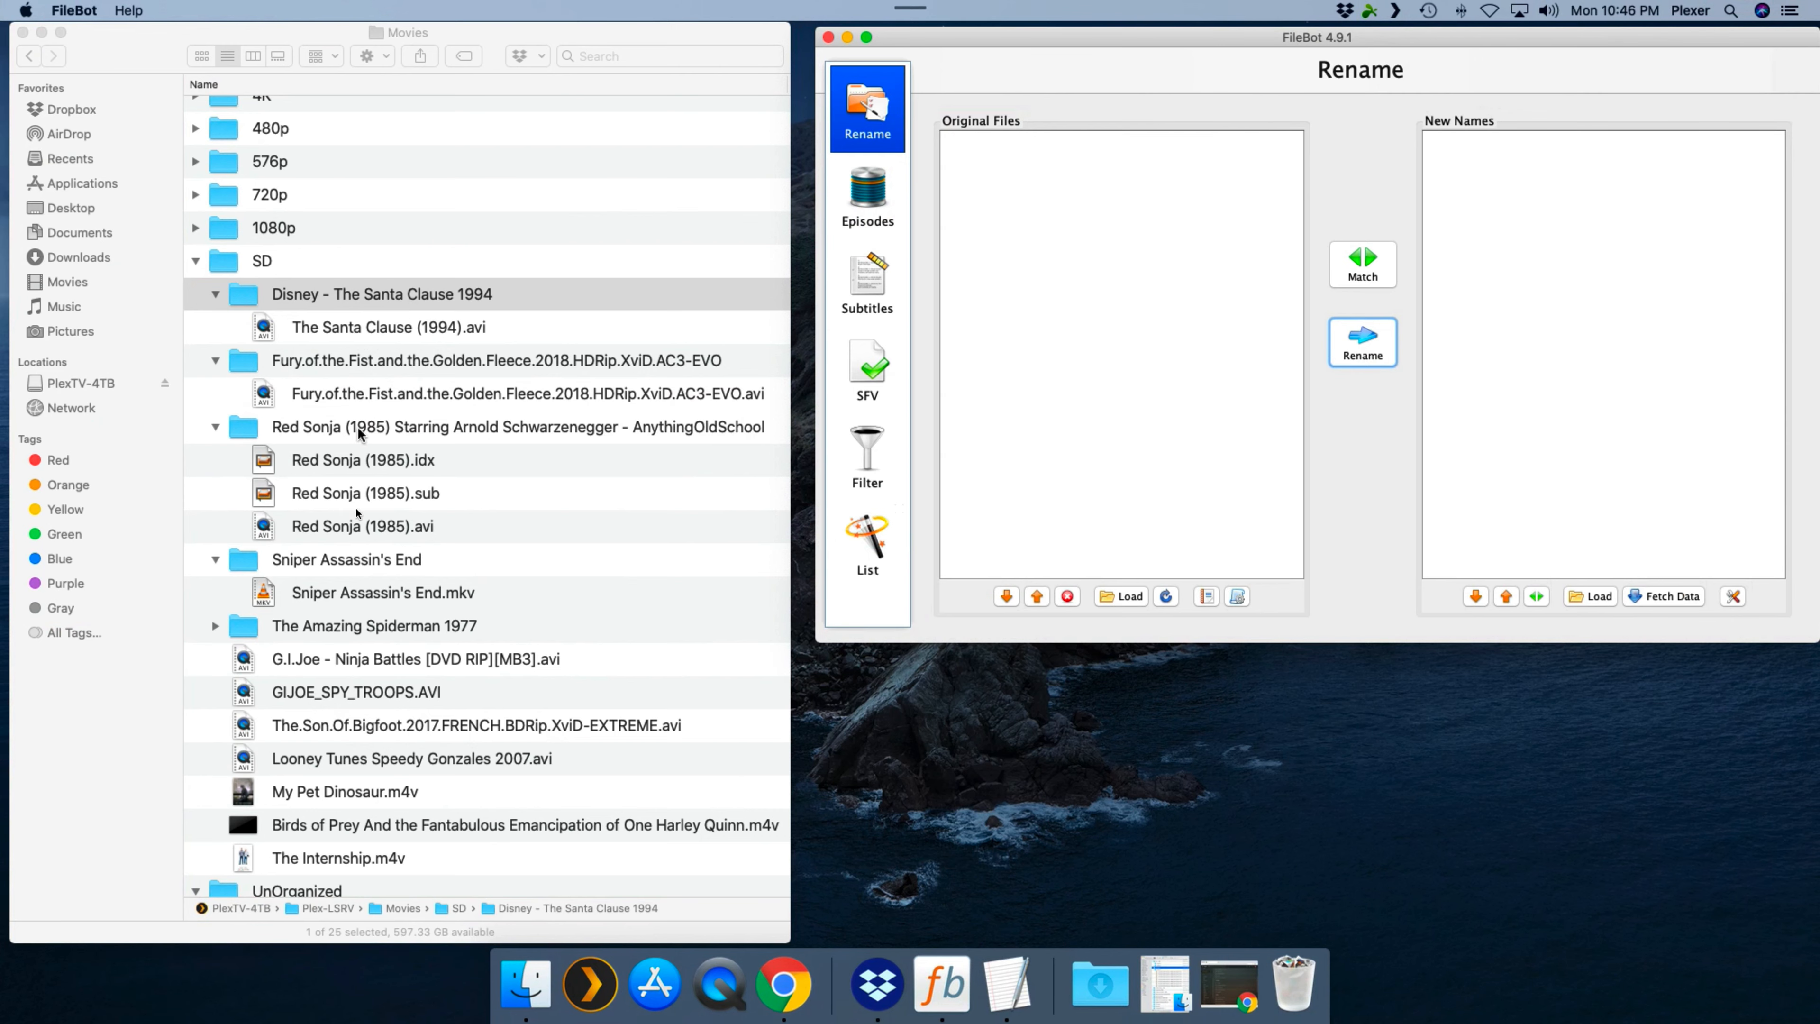
- Load the Red Sonja (1985) folder into FileBot and rename its files using TheMovieDB movie data
left_click(416, 429)
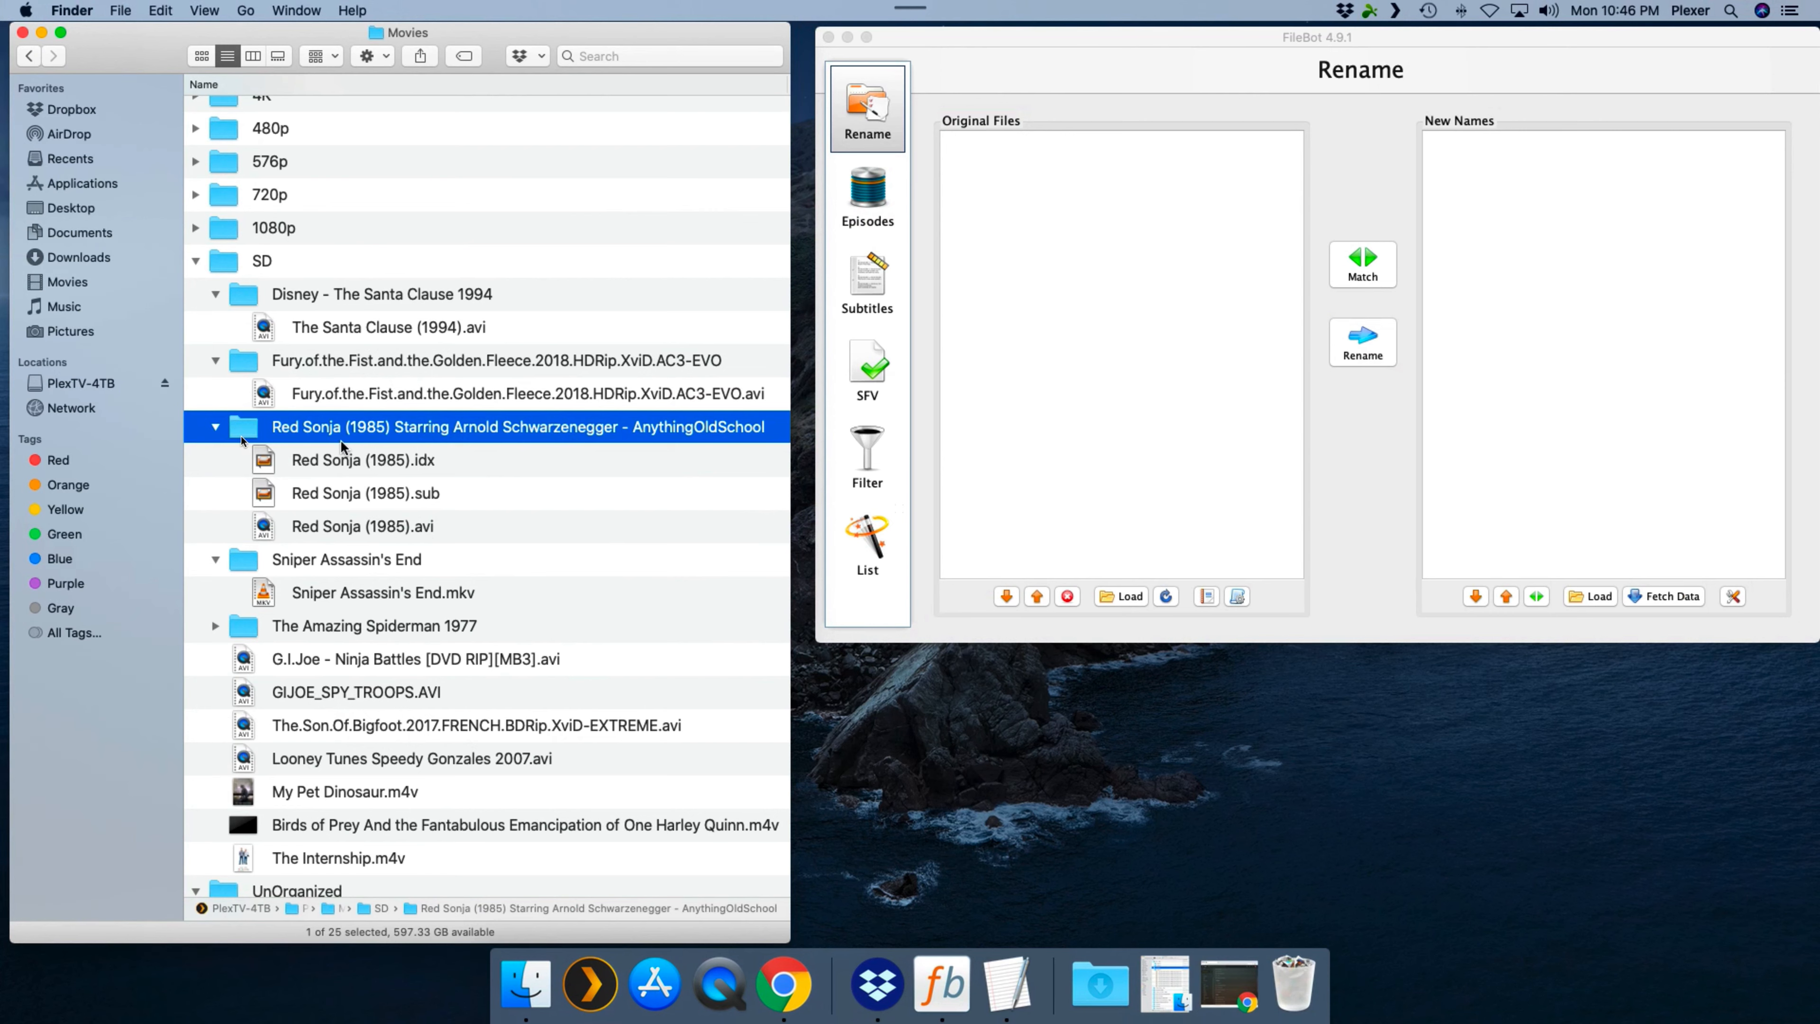
left_click_drag(239, 437, 1011, 383)
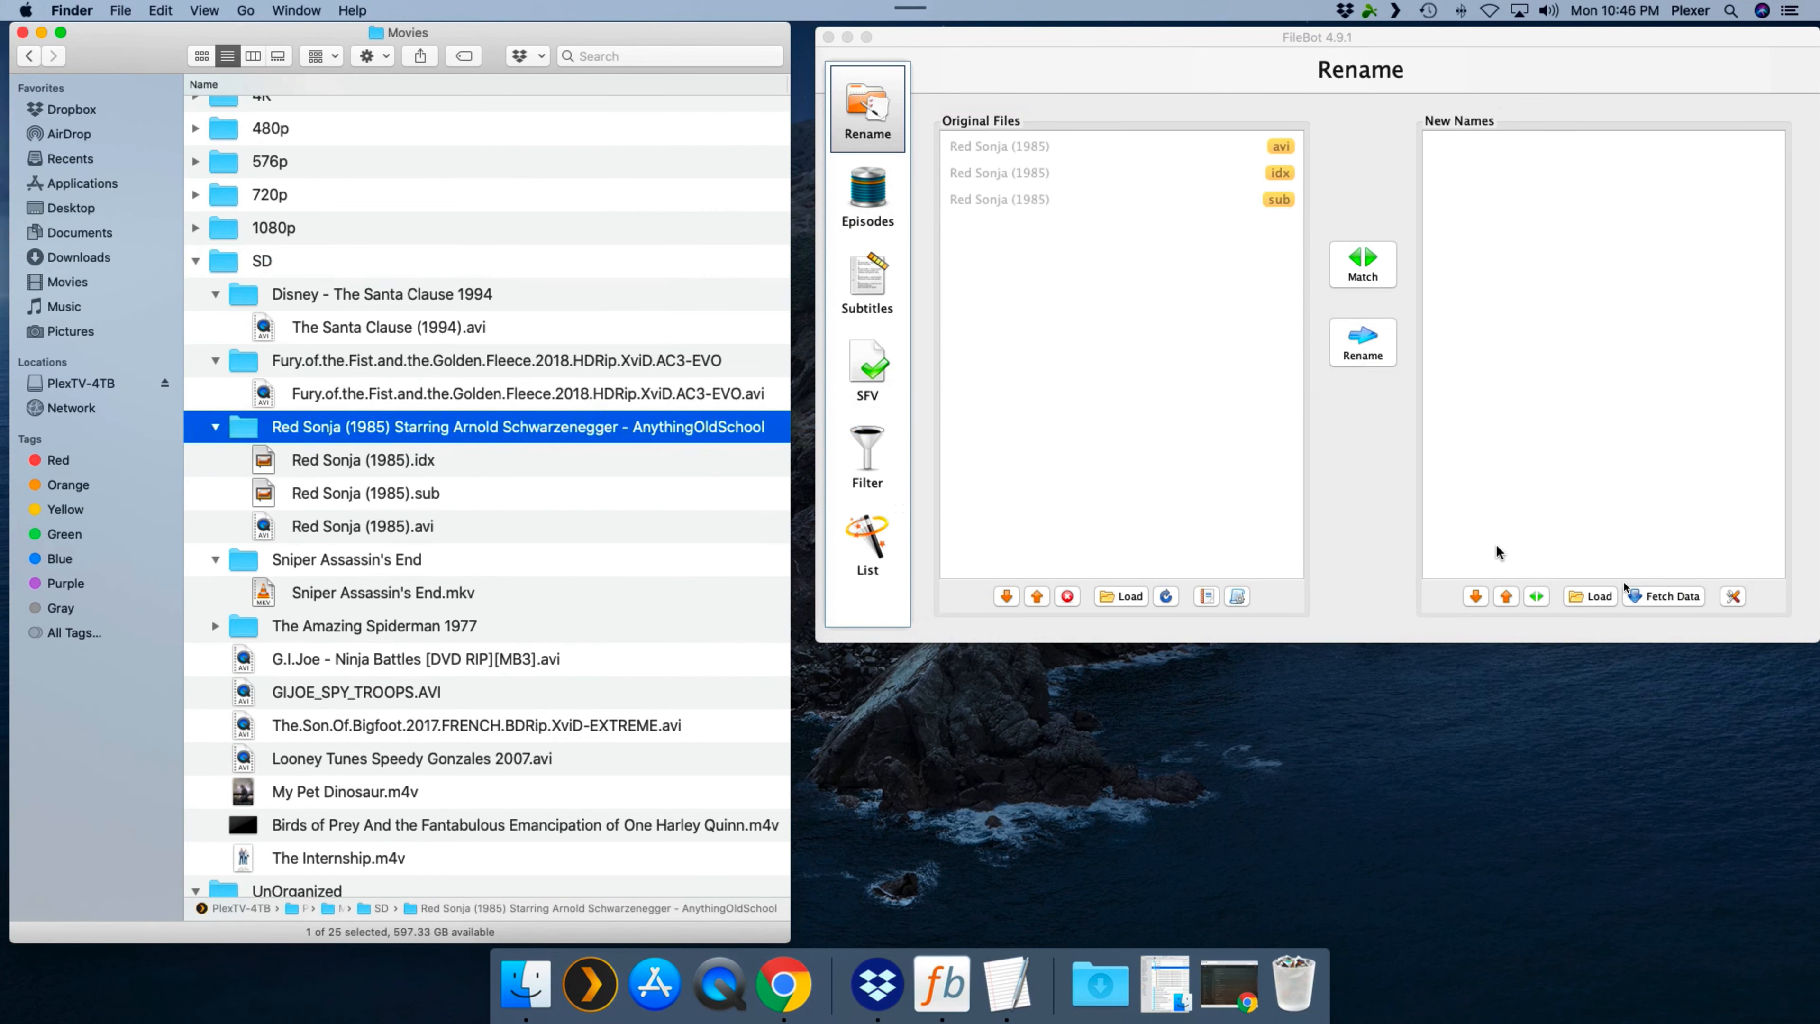
left_click(1671, 596)
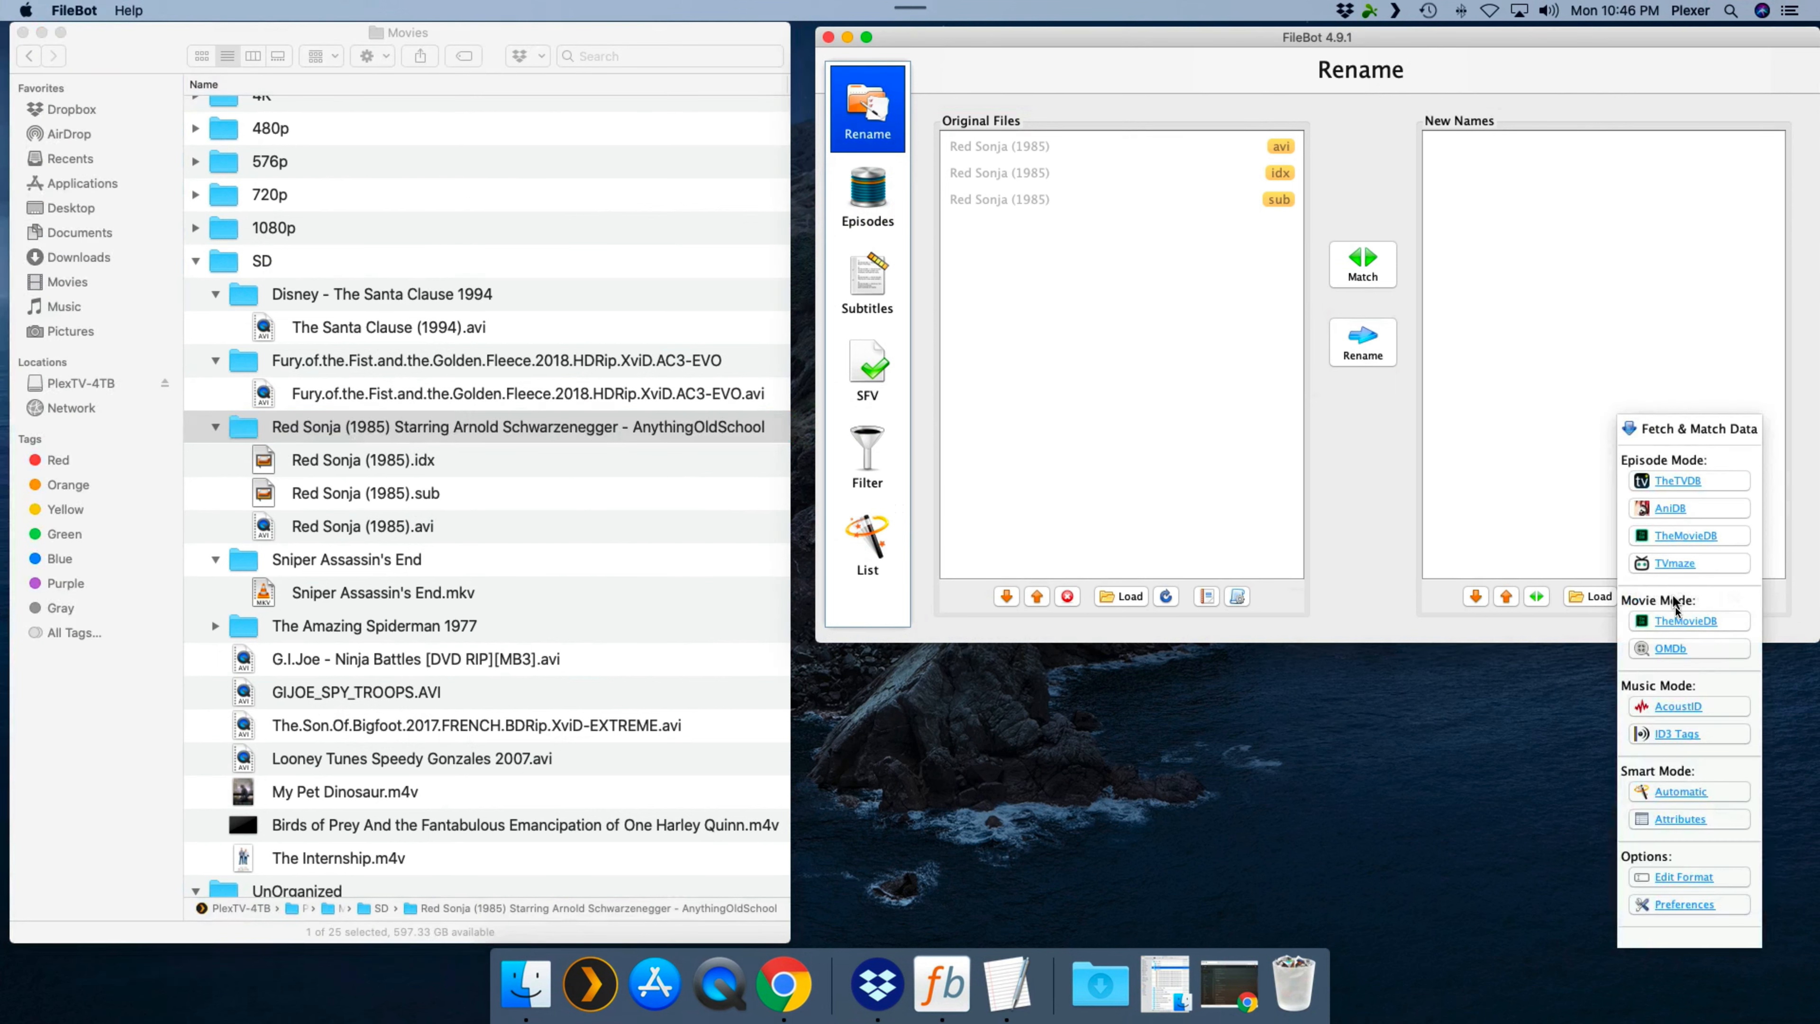
left_click(1677, 620)
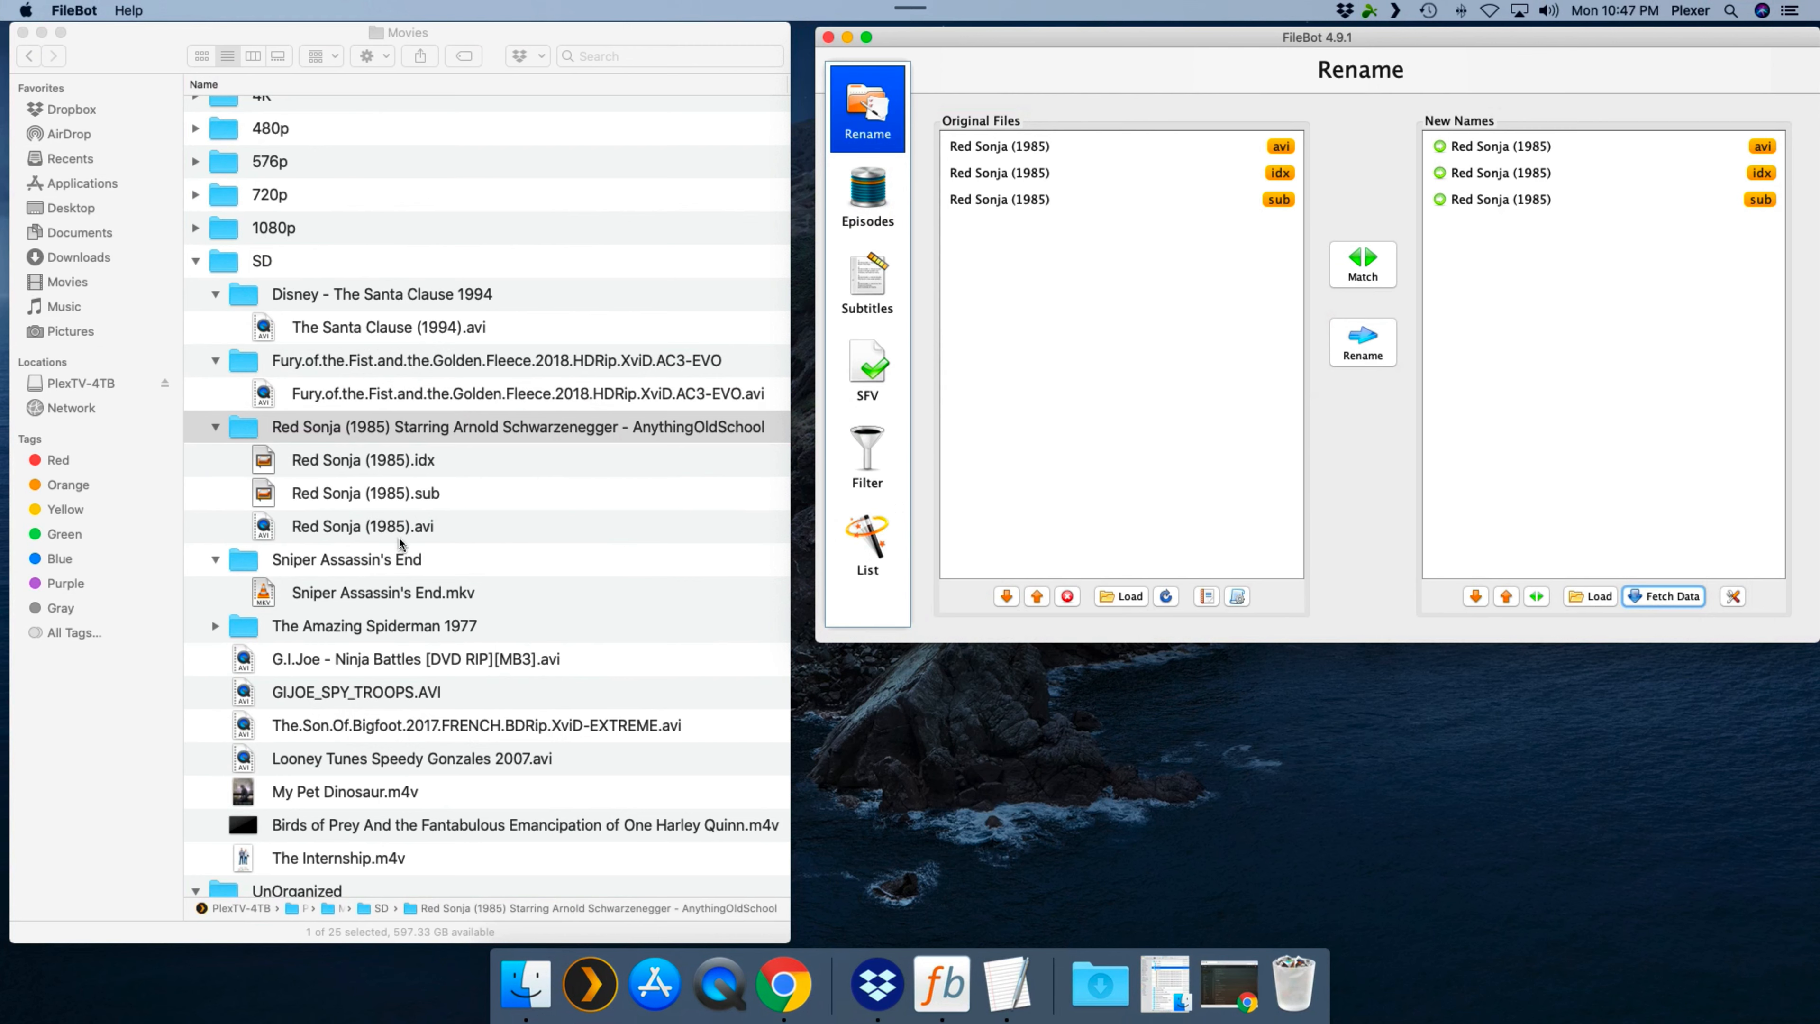
left_click(1362, 348)
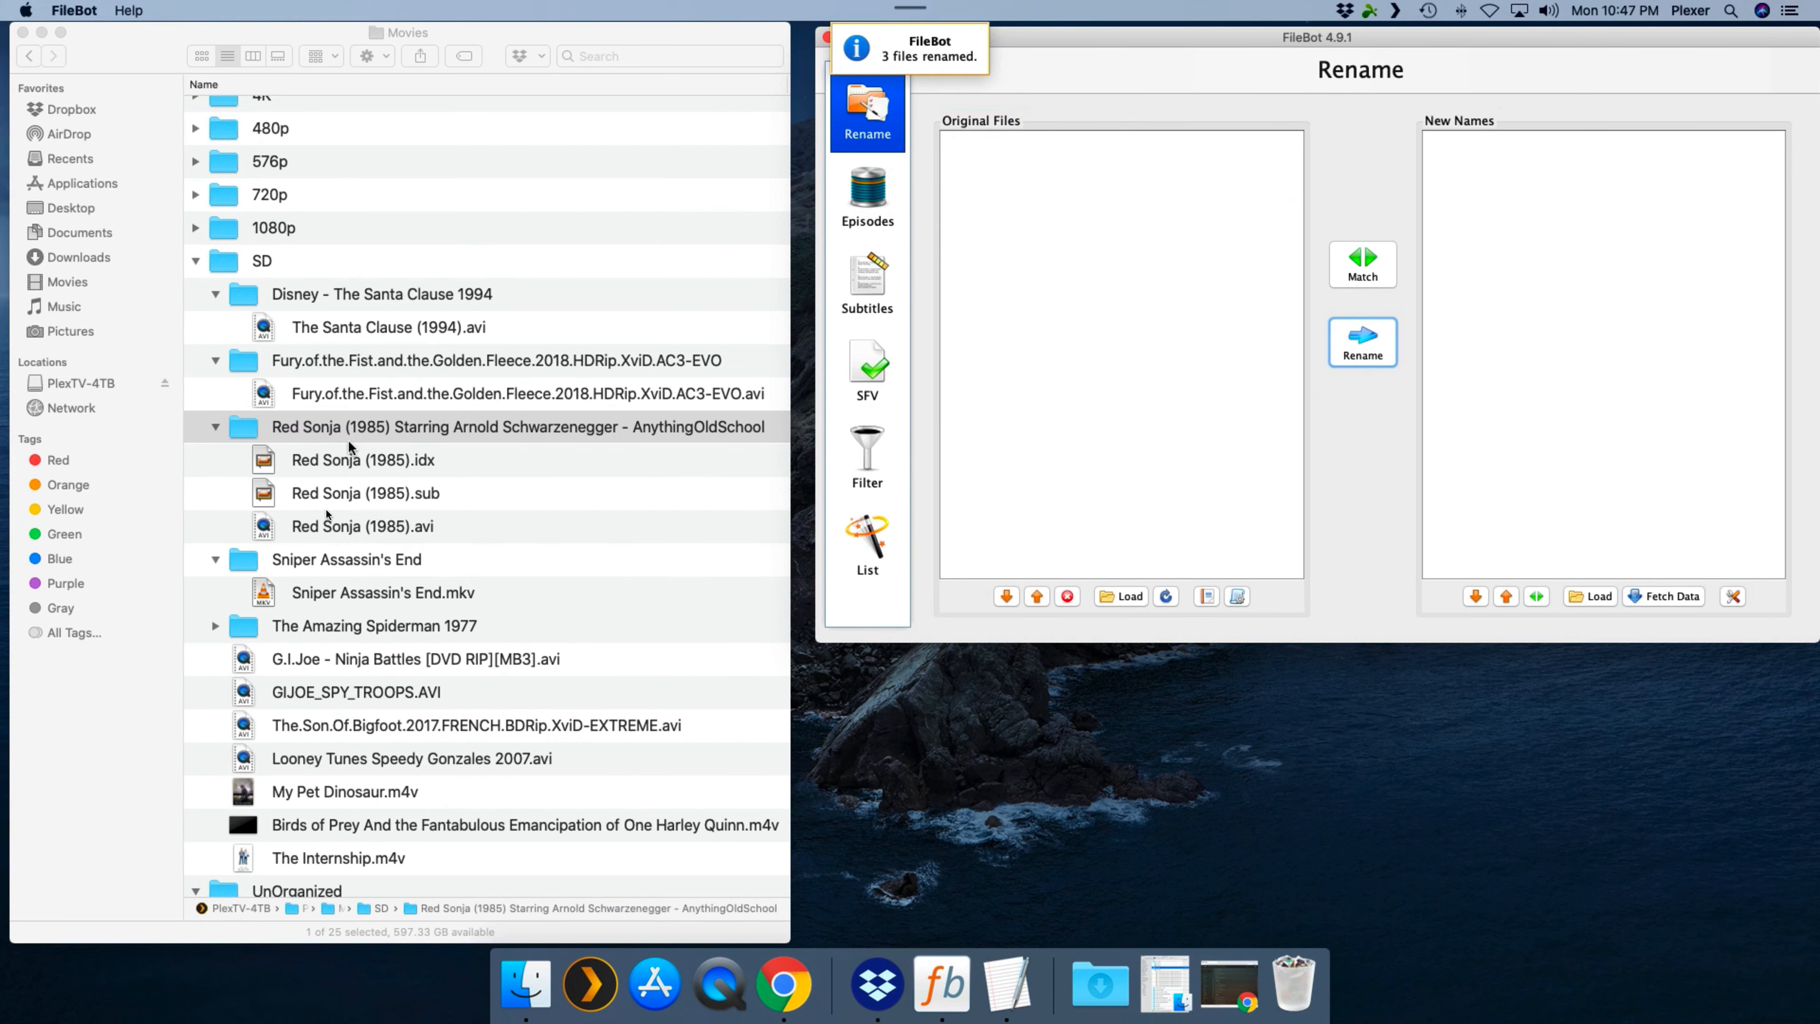
- Collapse the Red Sonja and Disney folders and expand The Amazing Spiderman 1977 folder
scroll(331, 514, "right", 2)
scroll(233, 495, "left", 2)
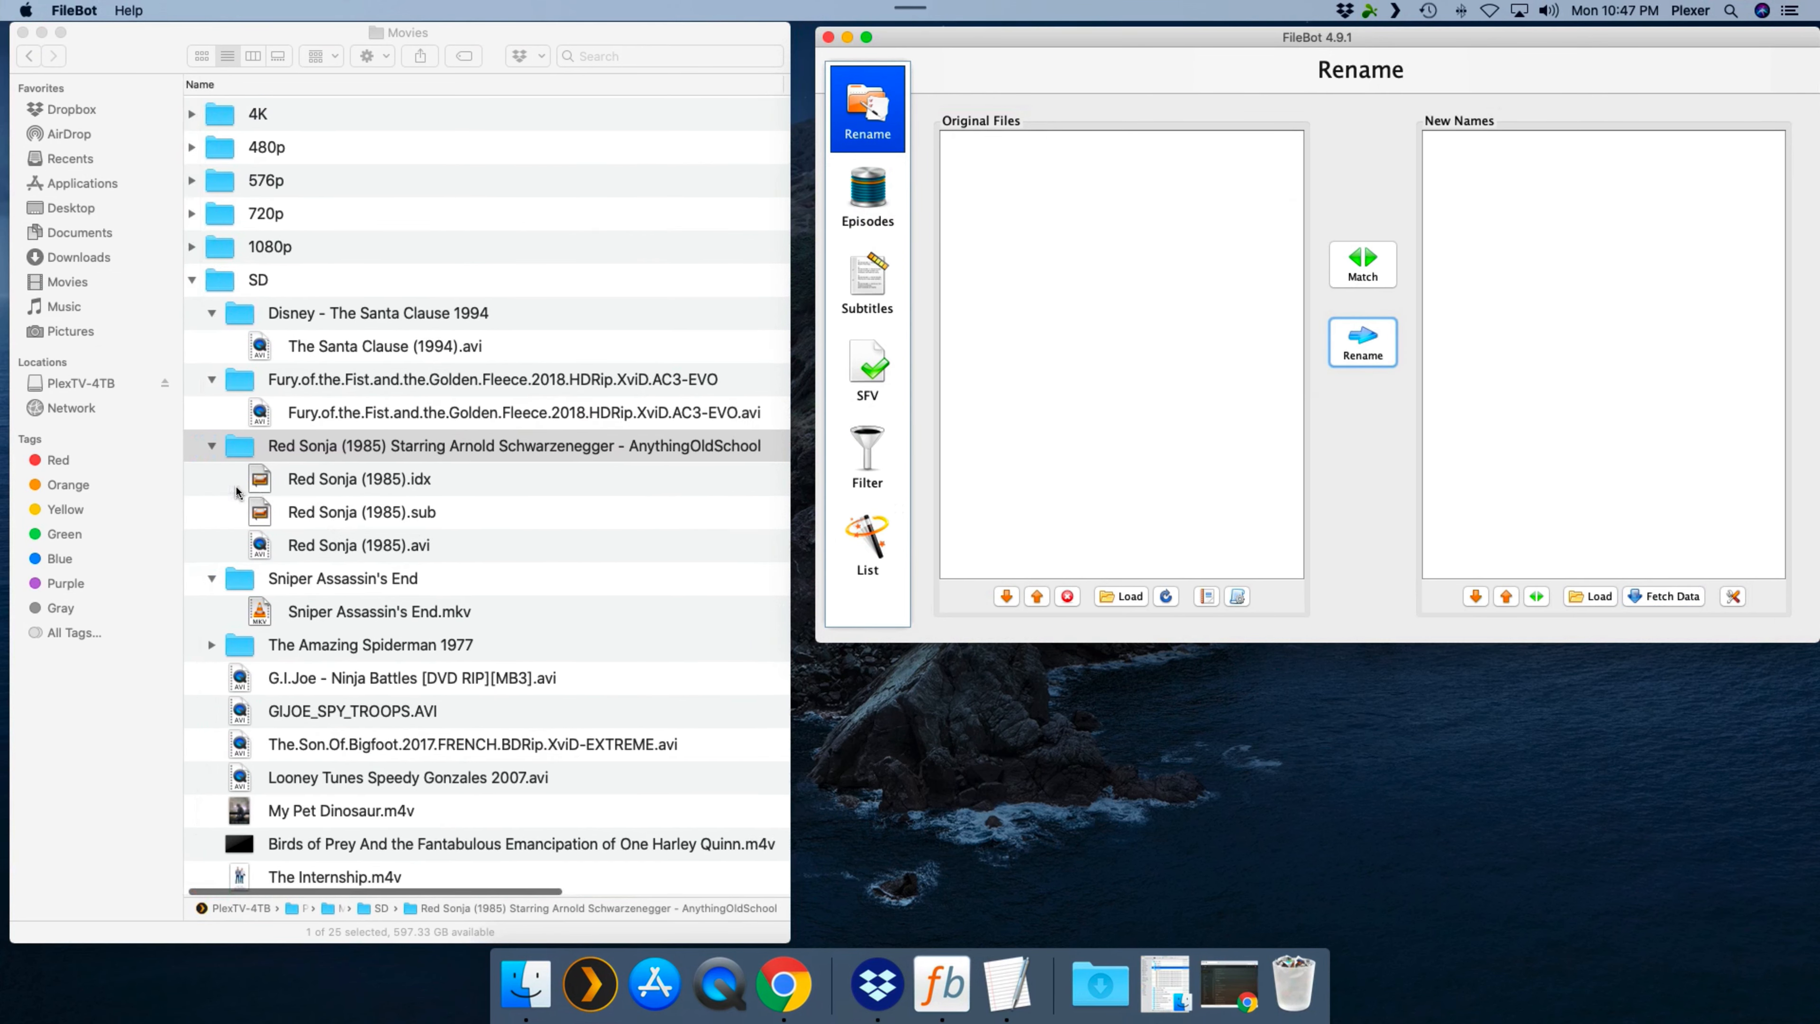
left_click(217, 447)
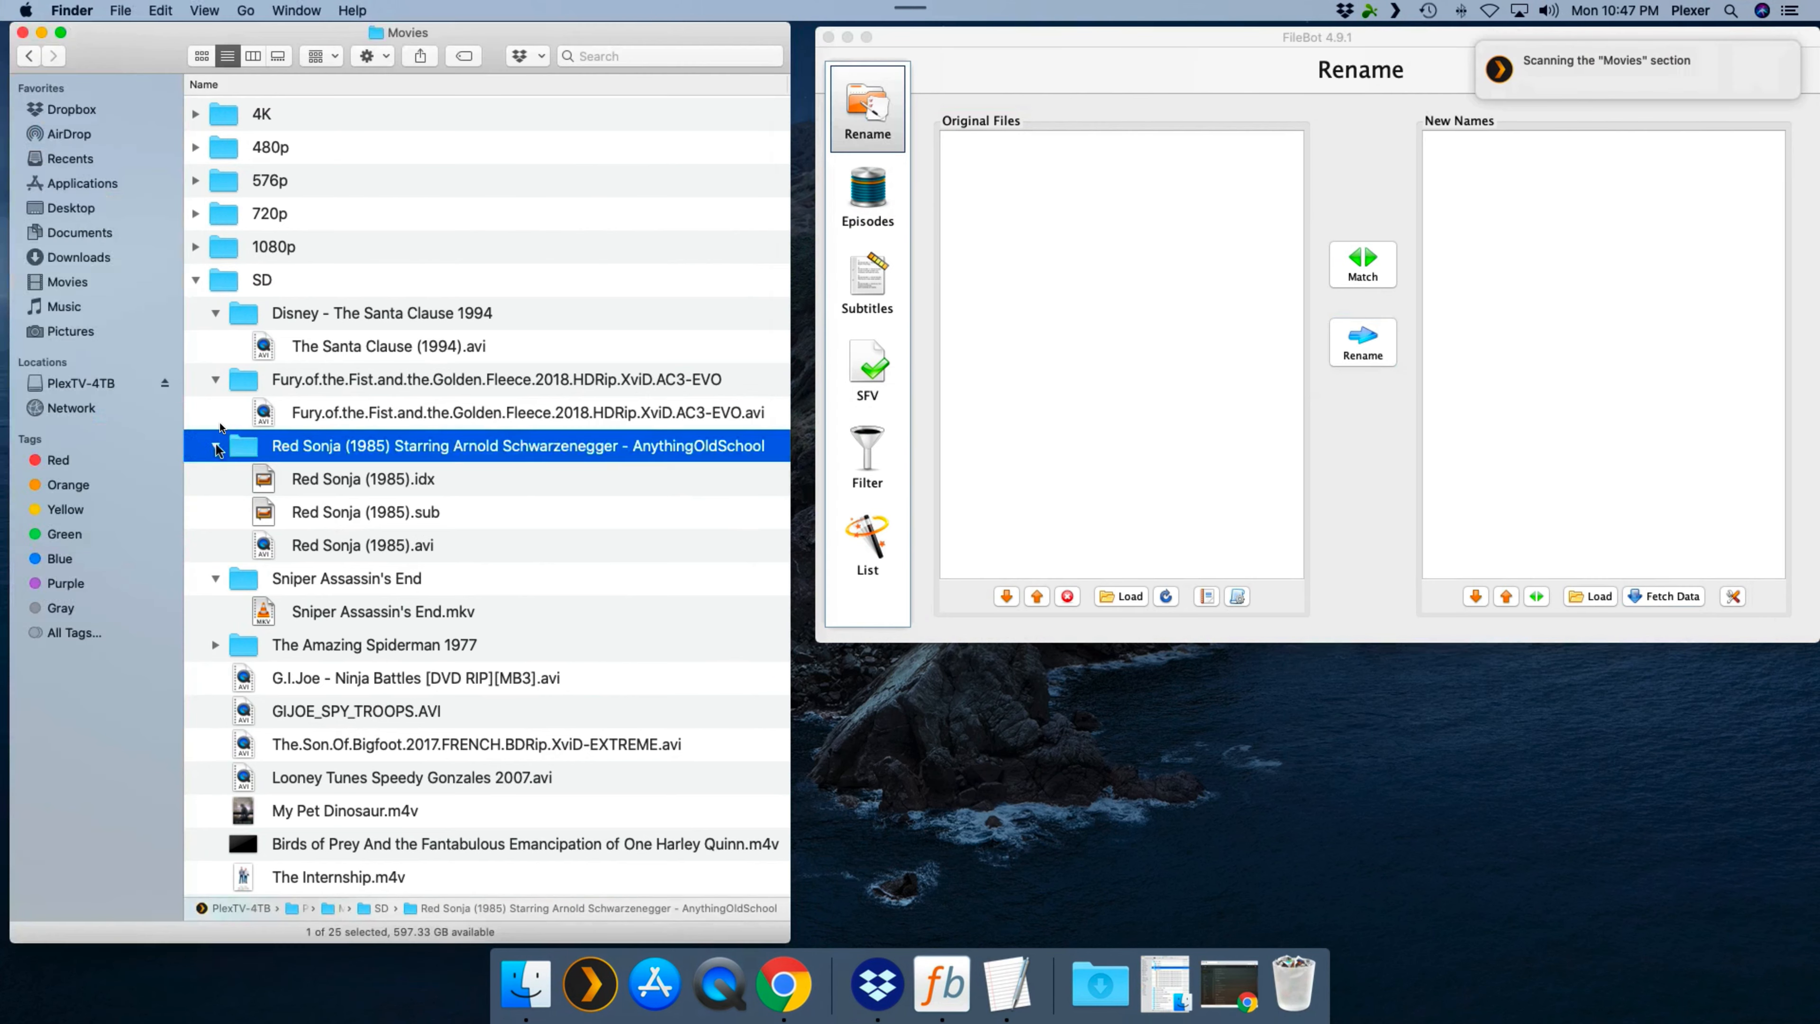
left_click(216, 315)
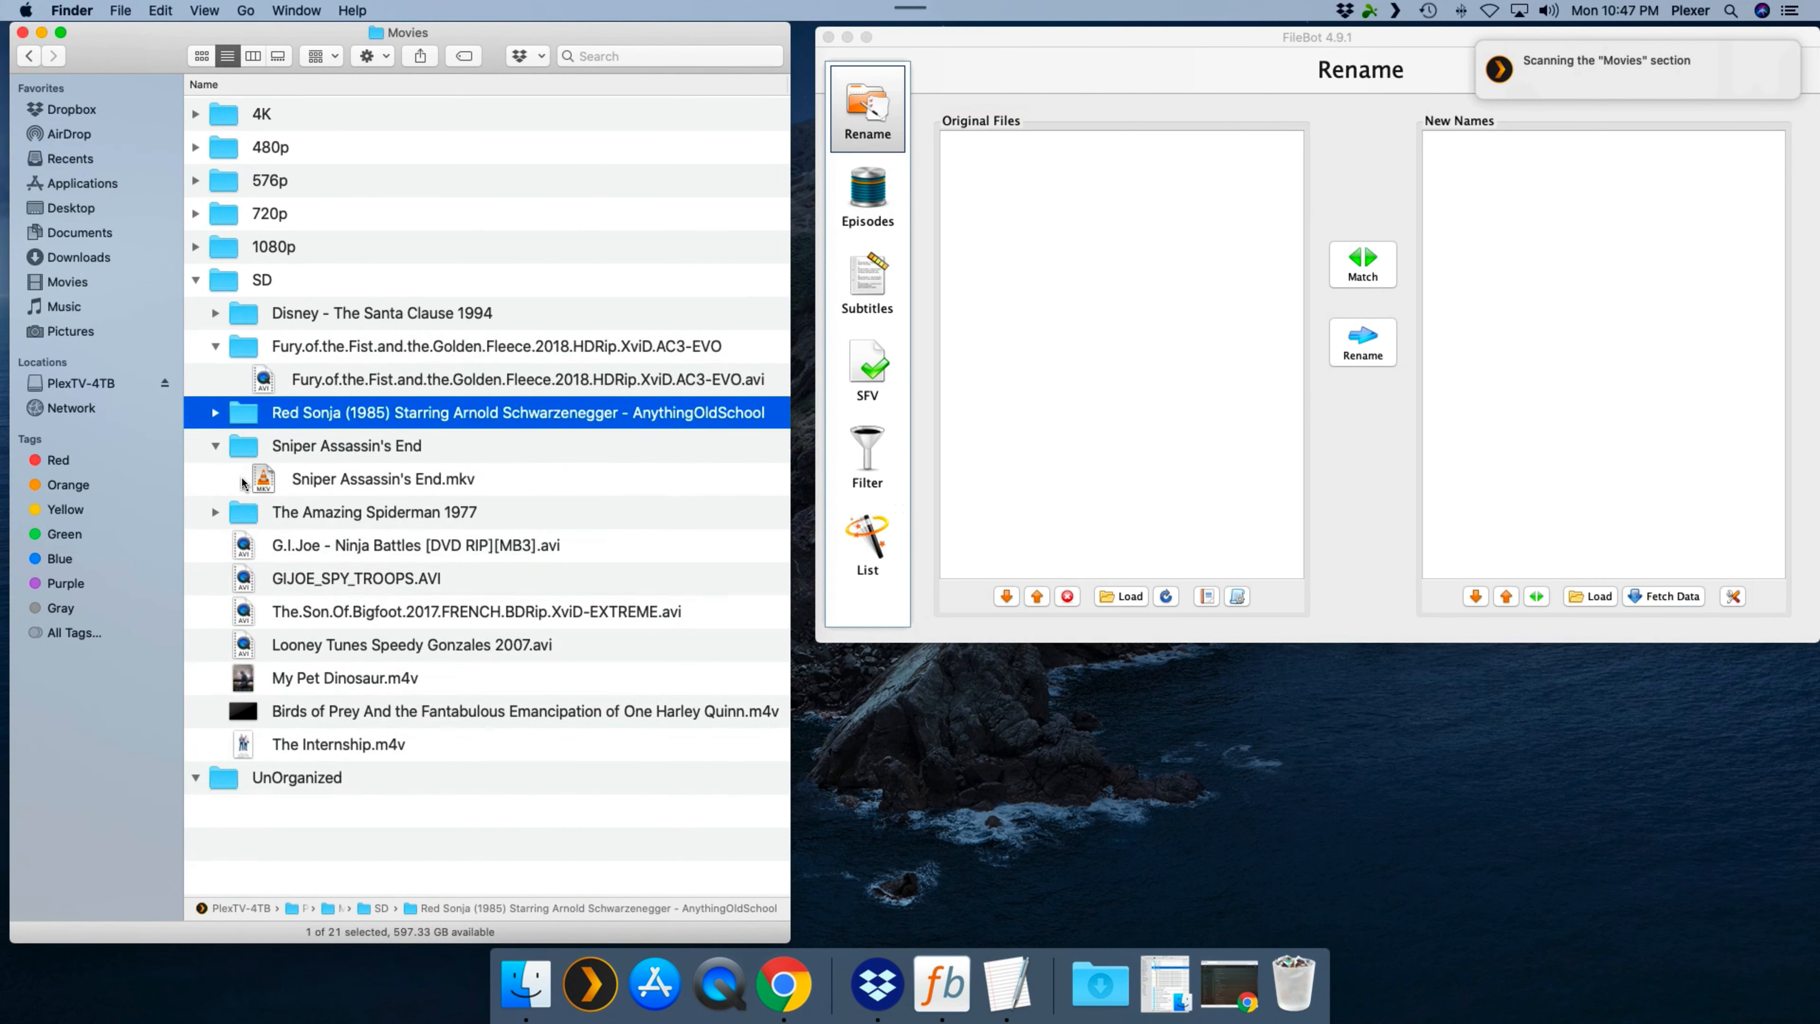
left_click(215, 512)
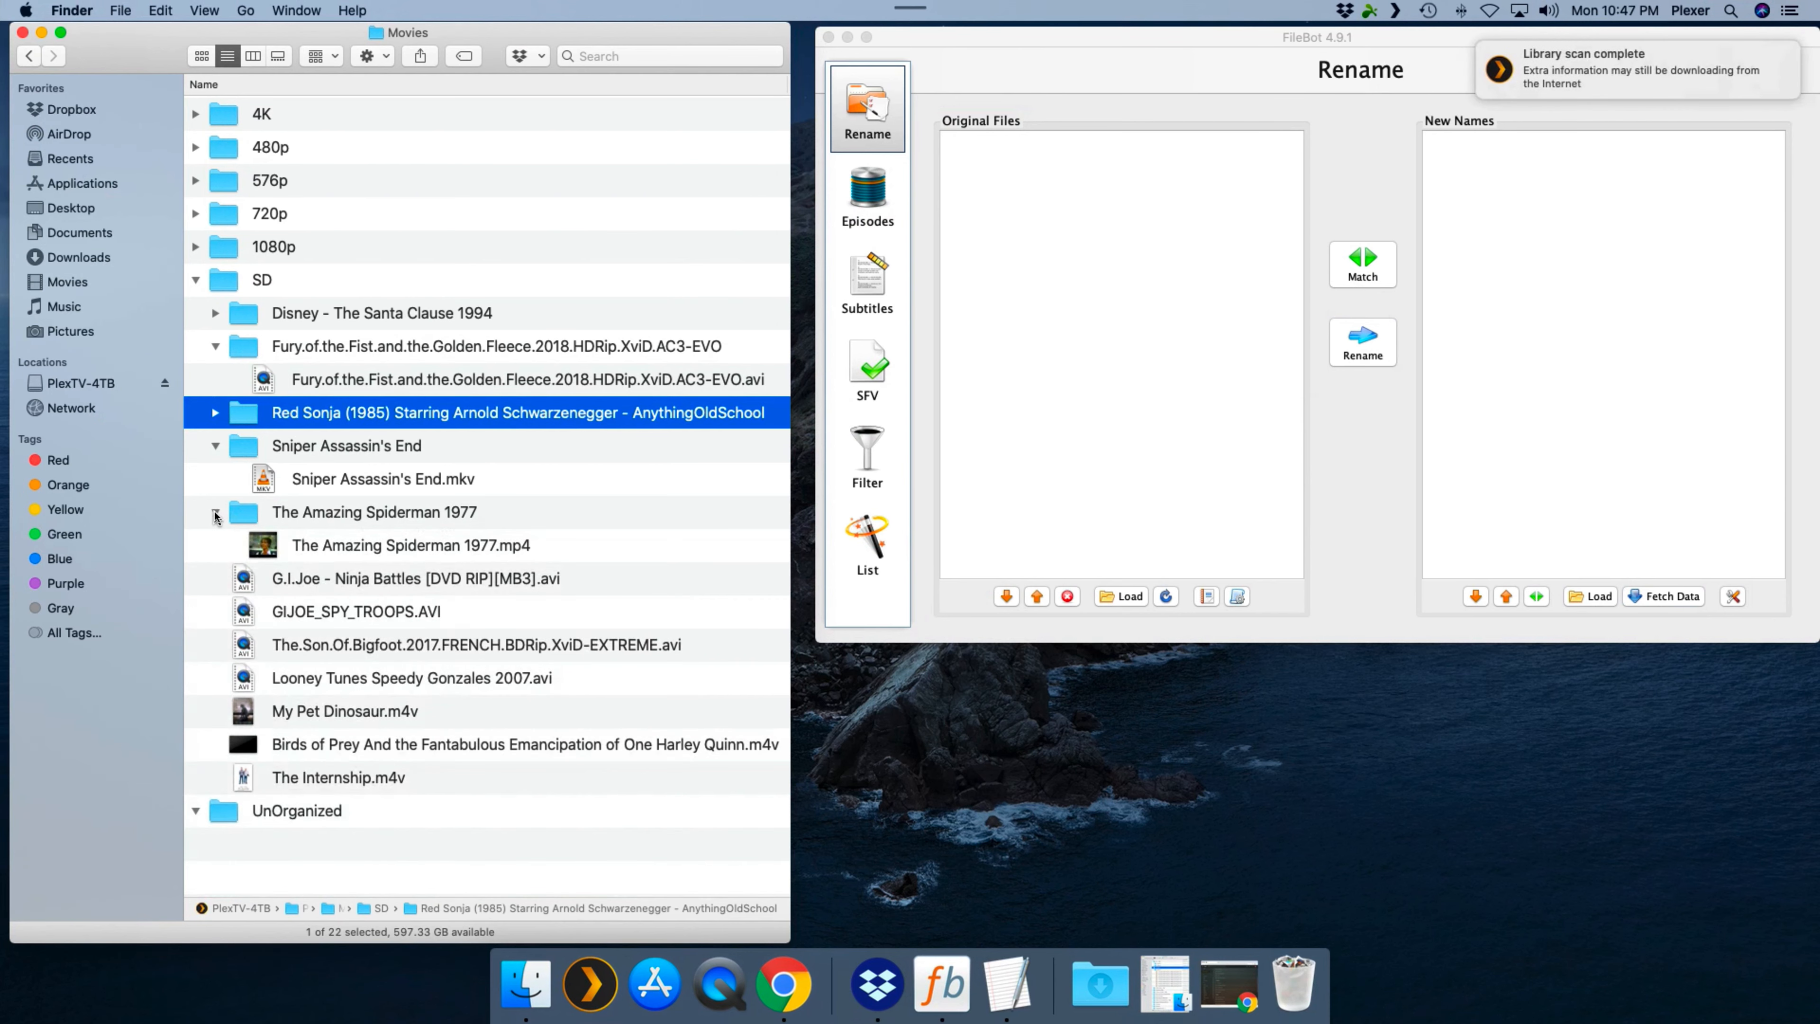
- Load The Amazing Spiderman 1977 folder into FileBot's original files
left_click(392, 519)
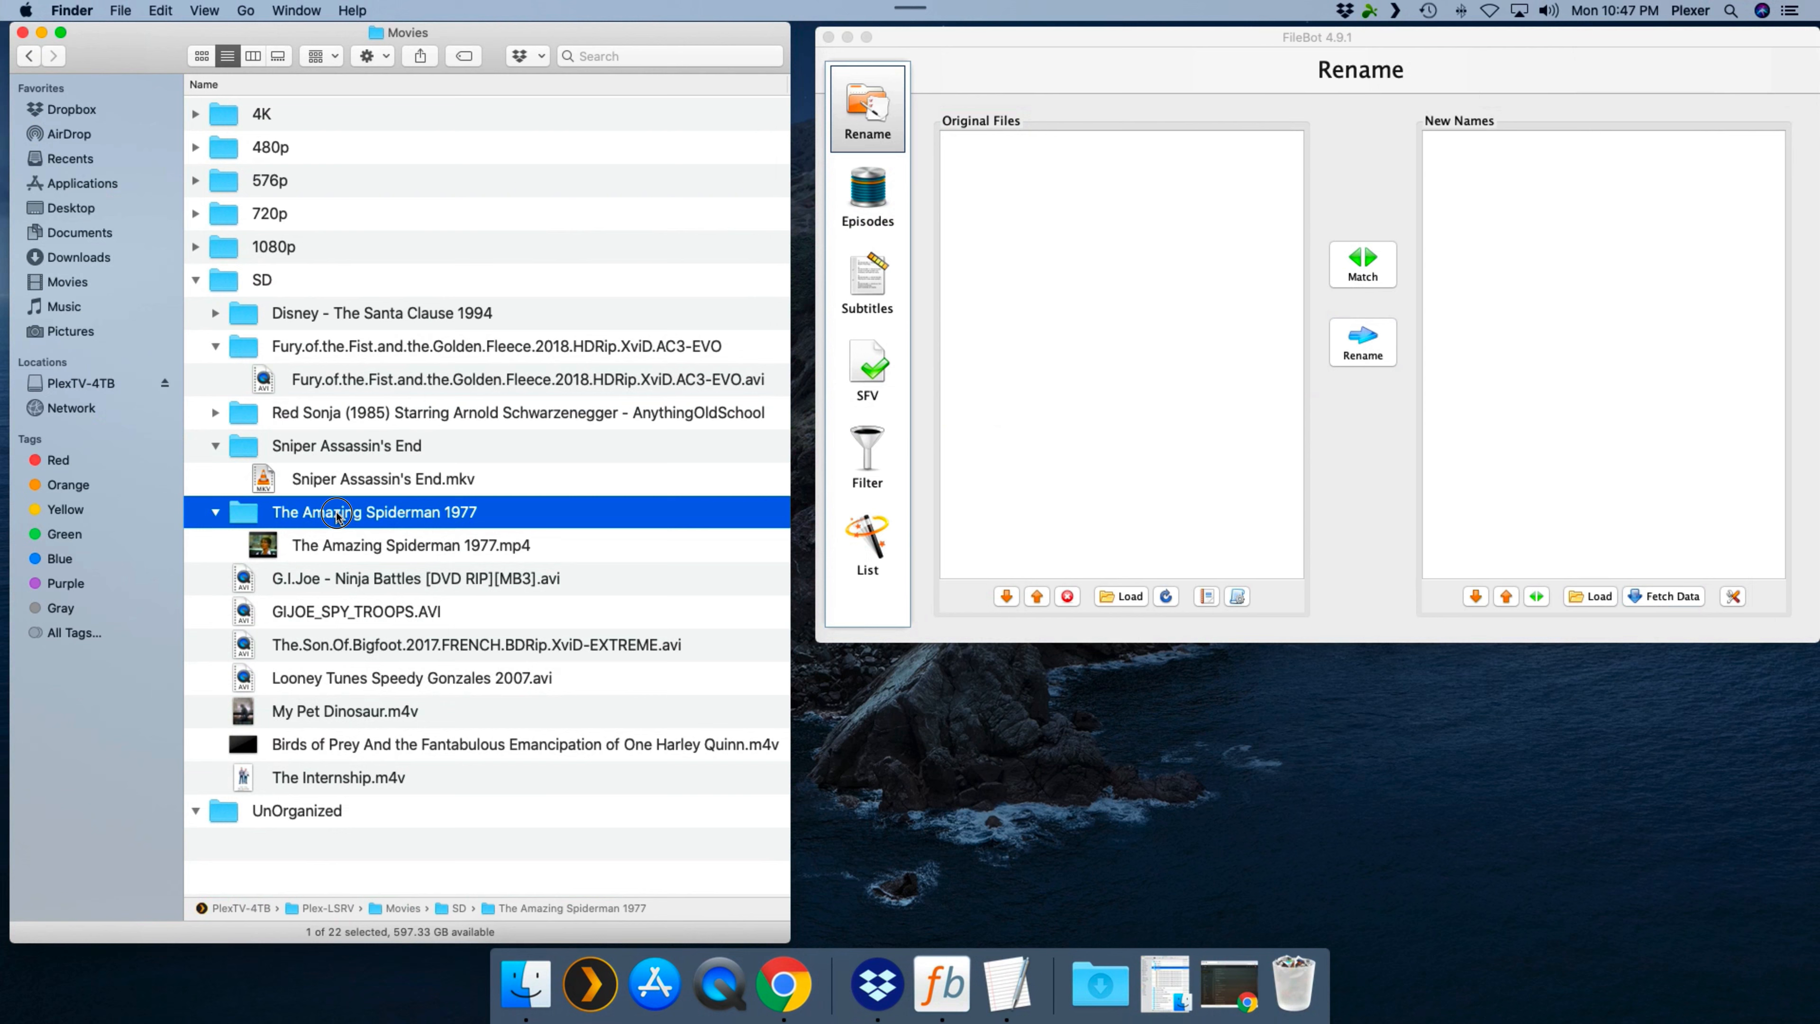
left_click_drag(393, 518, 1023, 323)
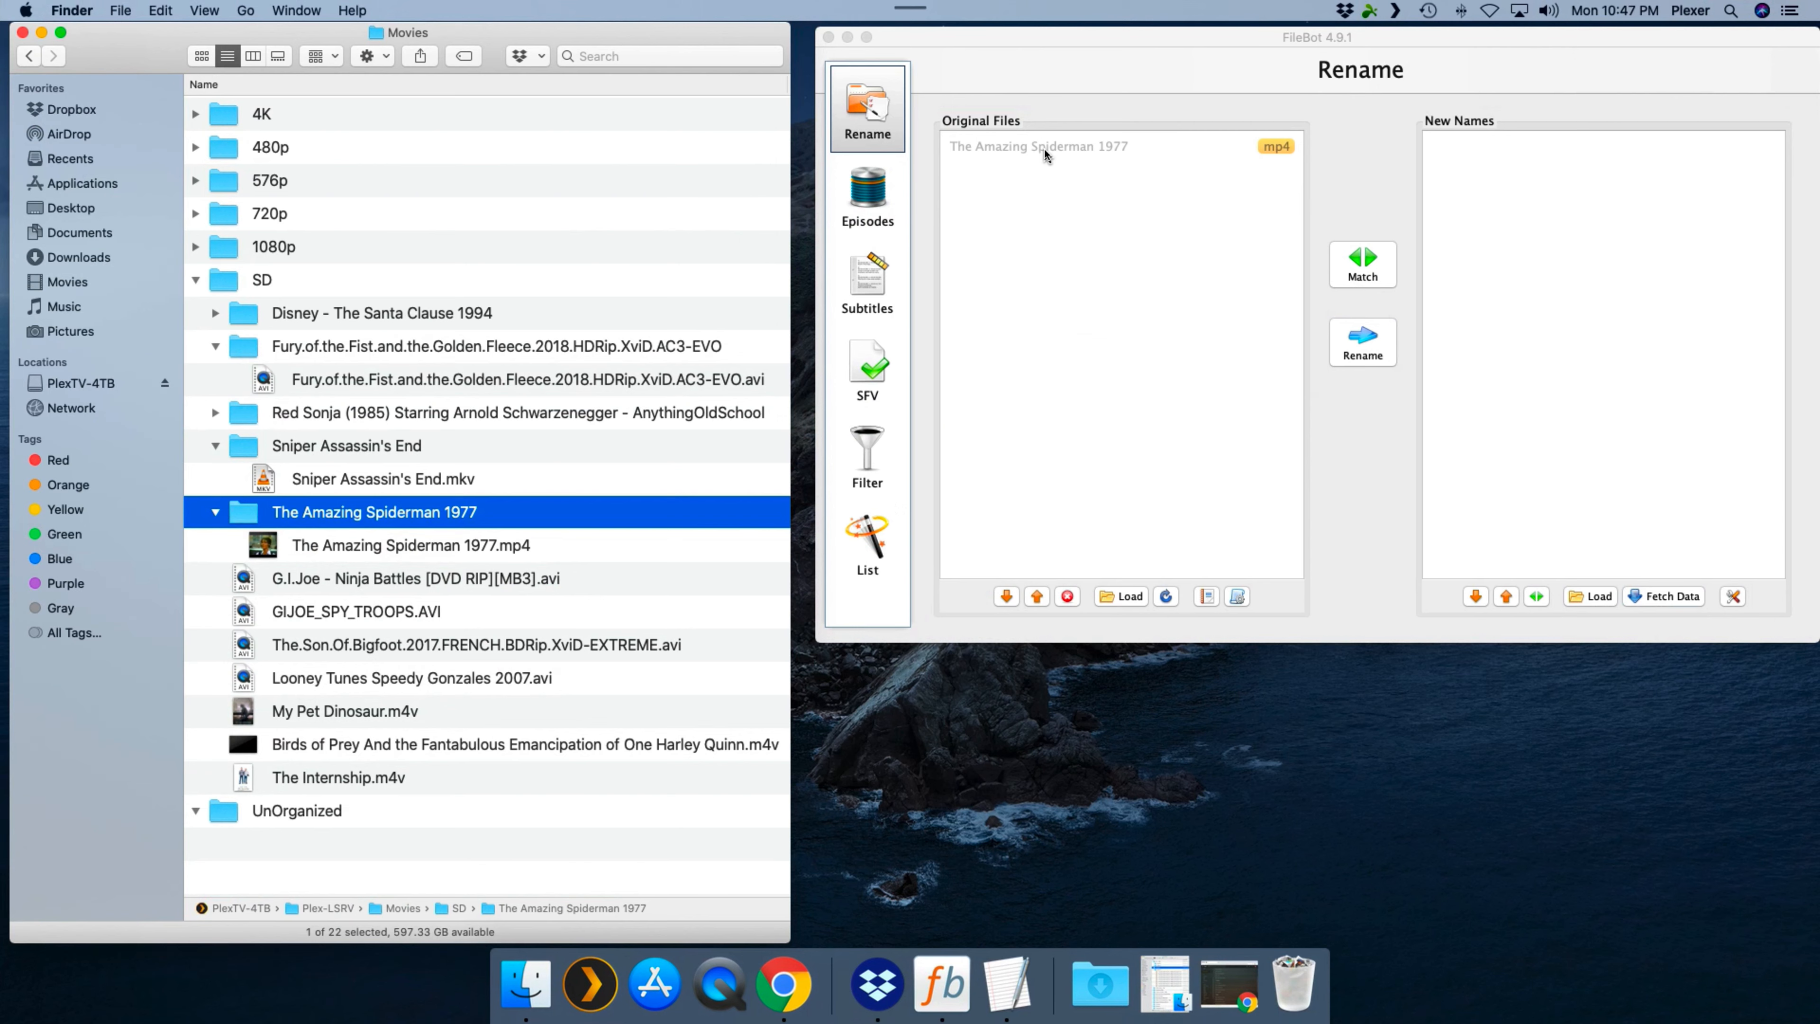
left_click(1354, 185)
- Fetch movie data from TheMovieDB, choose The Amazing Spider-Man (1977) as the match, and rename the file
left_click(1664, 595)
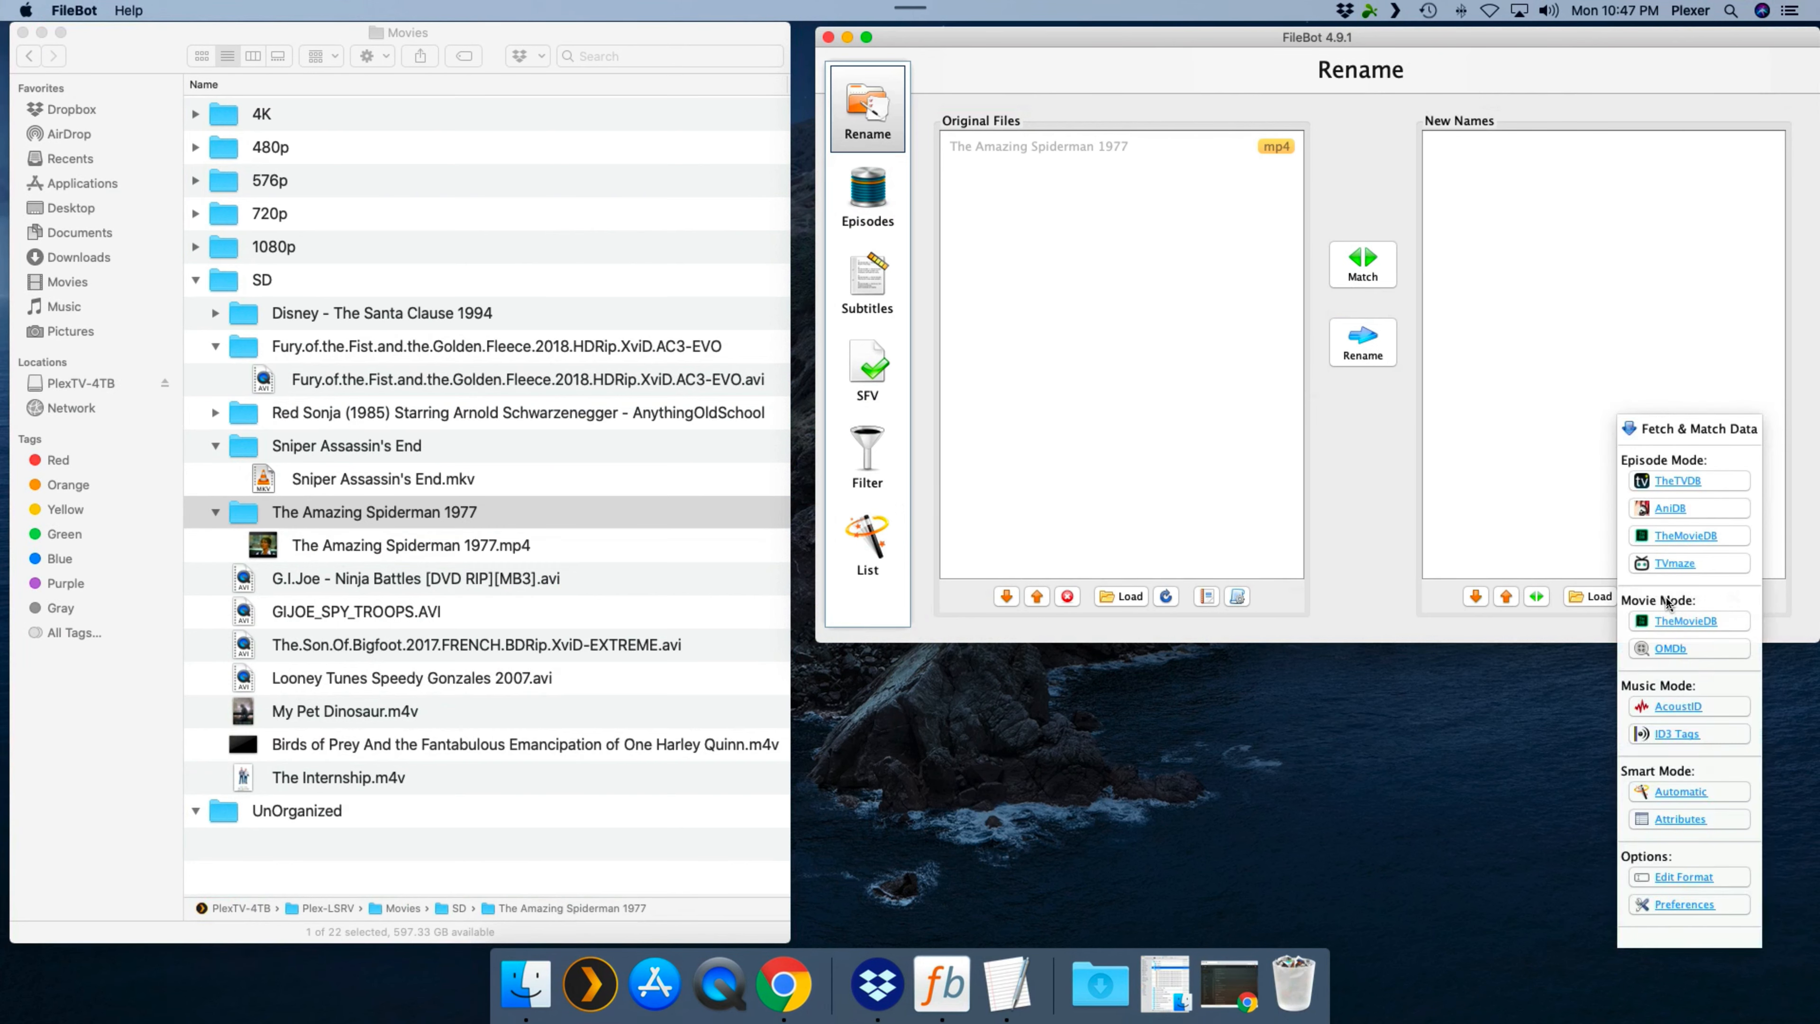
left_click(1679, 621)
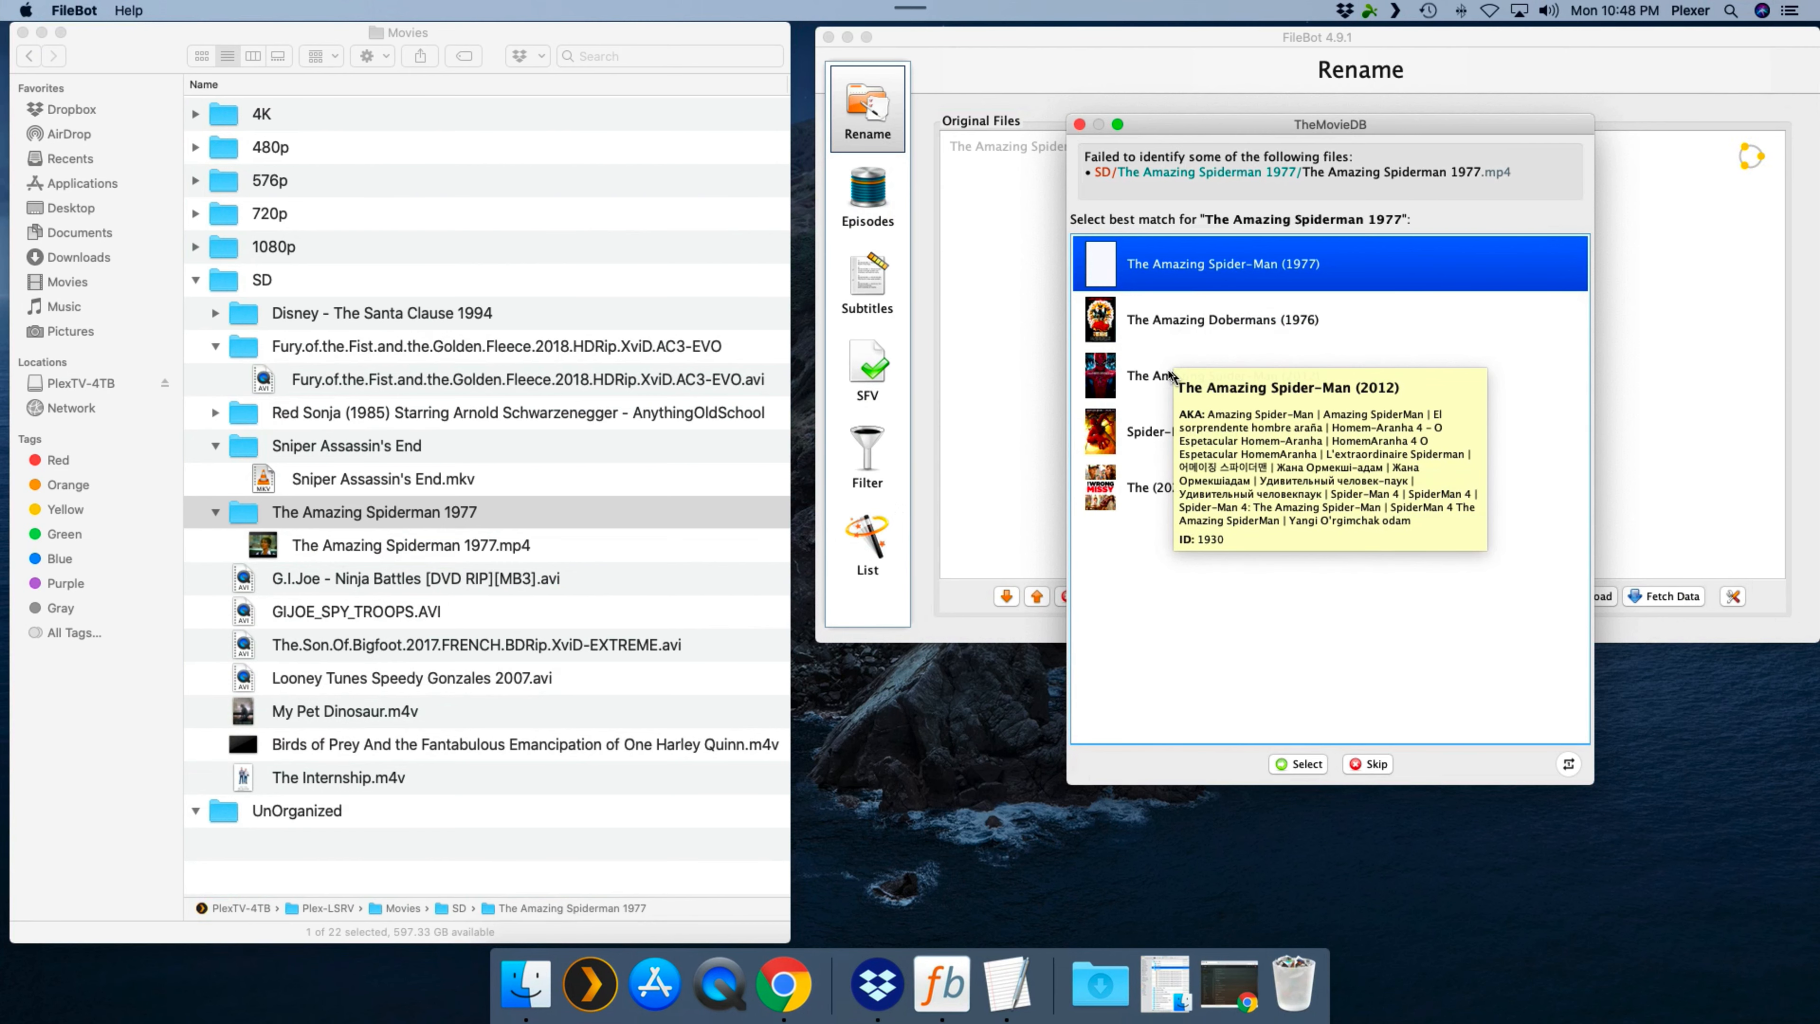
left_click(1306, 764)
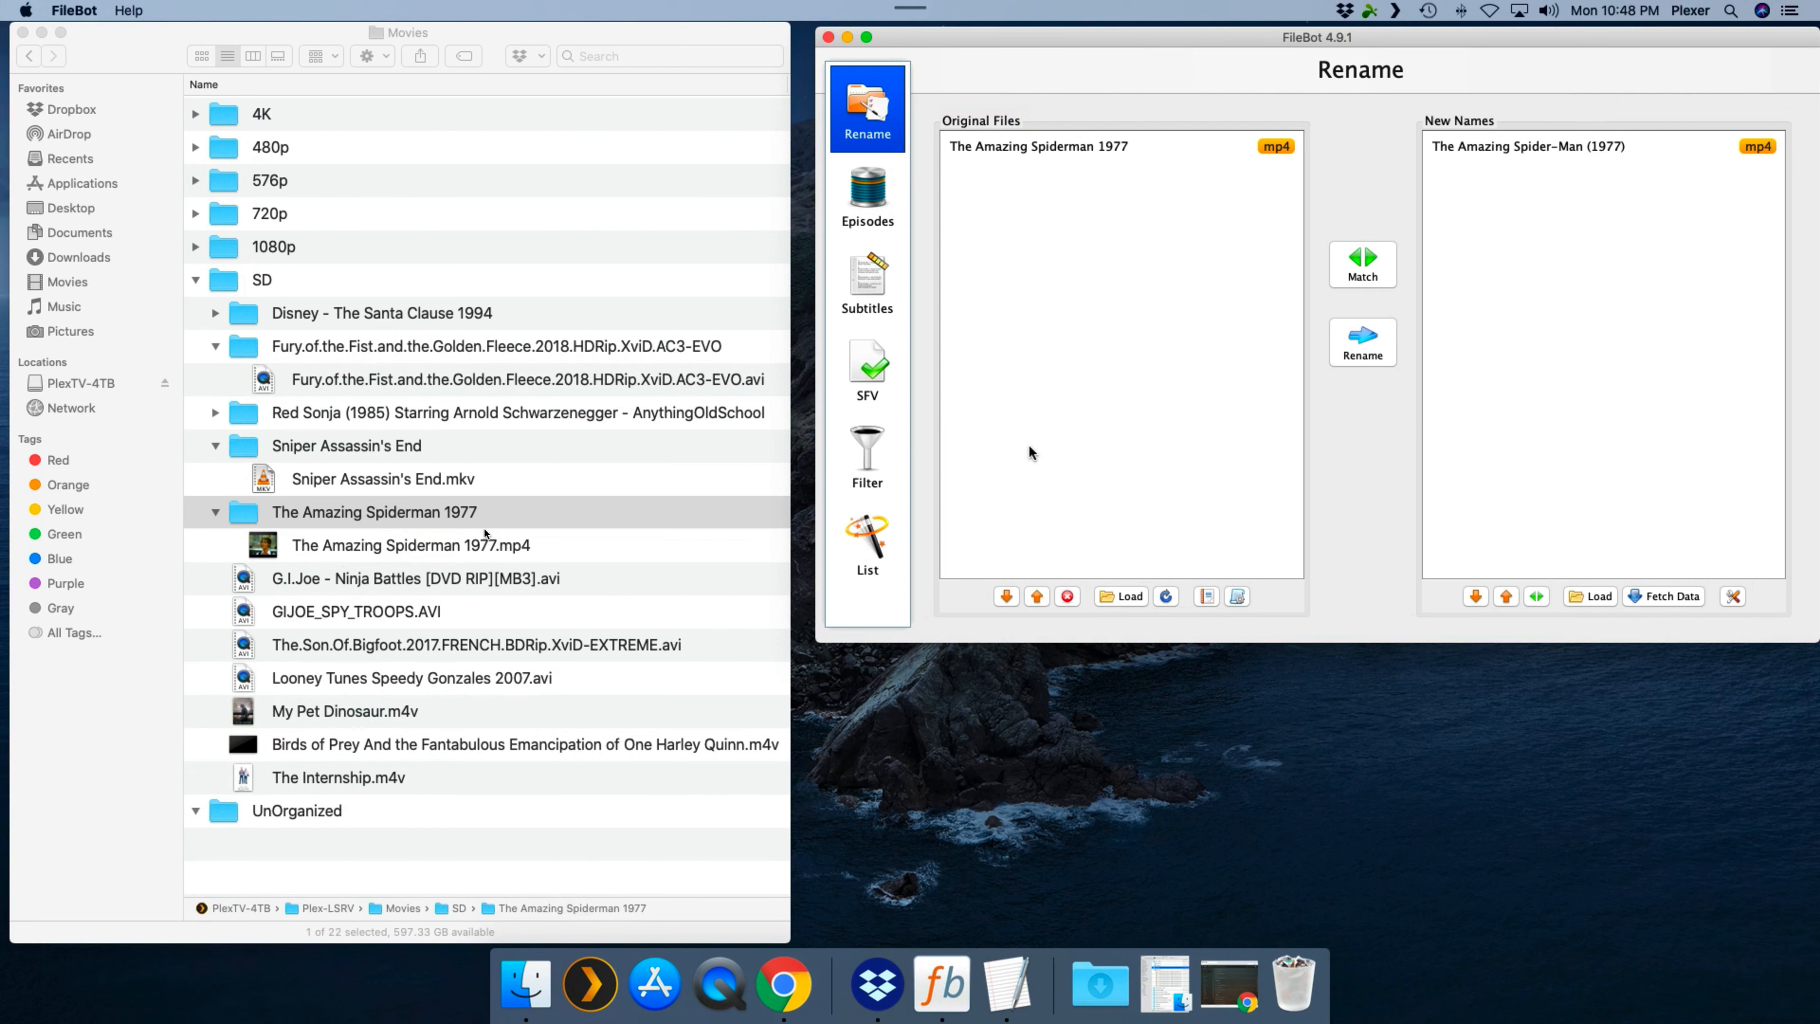
left_click(1351, 351)
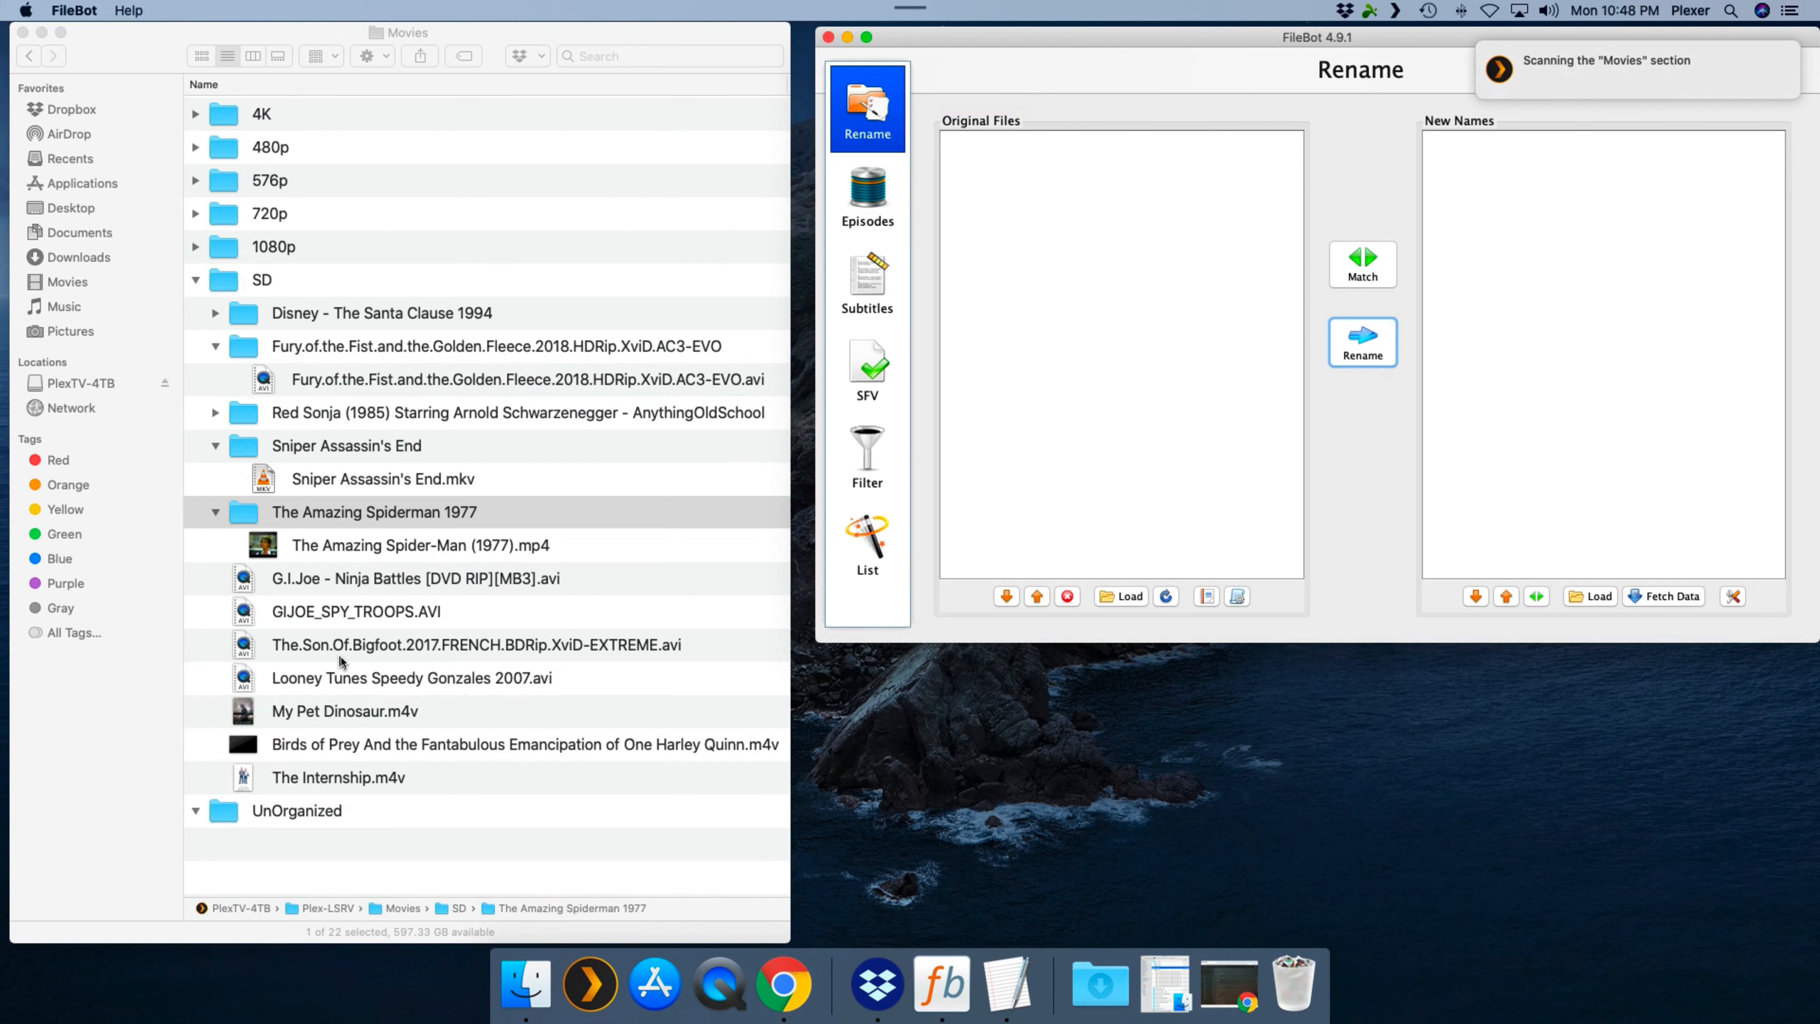
- Load the seven loose SD movie files plus the Fury of the Fist and Sniper Assassin's End folders into FileBot's original files
left_click(344, 581)
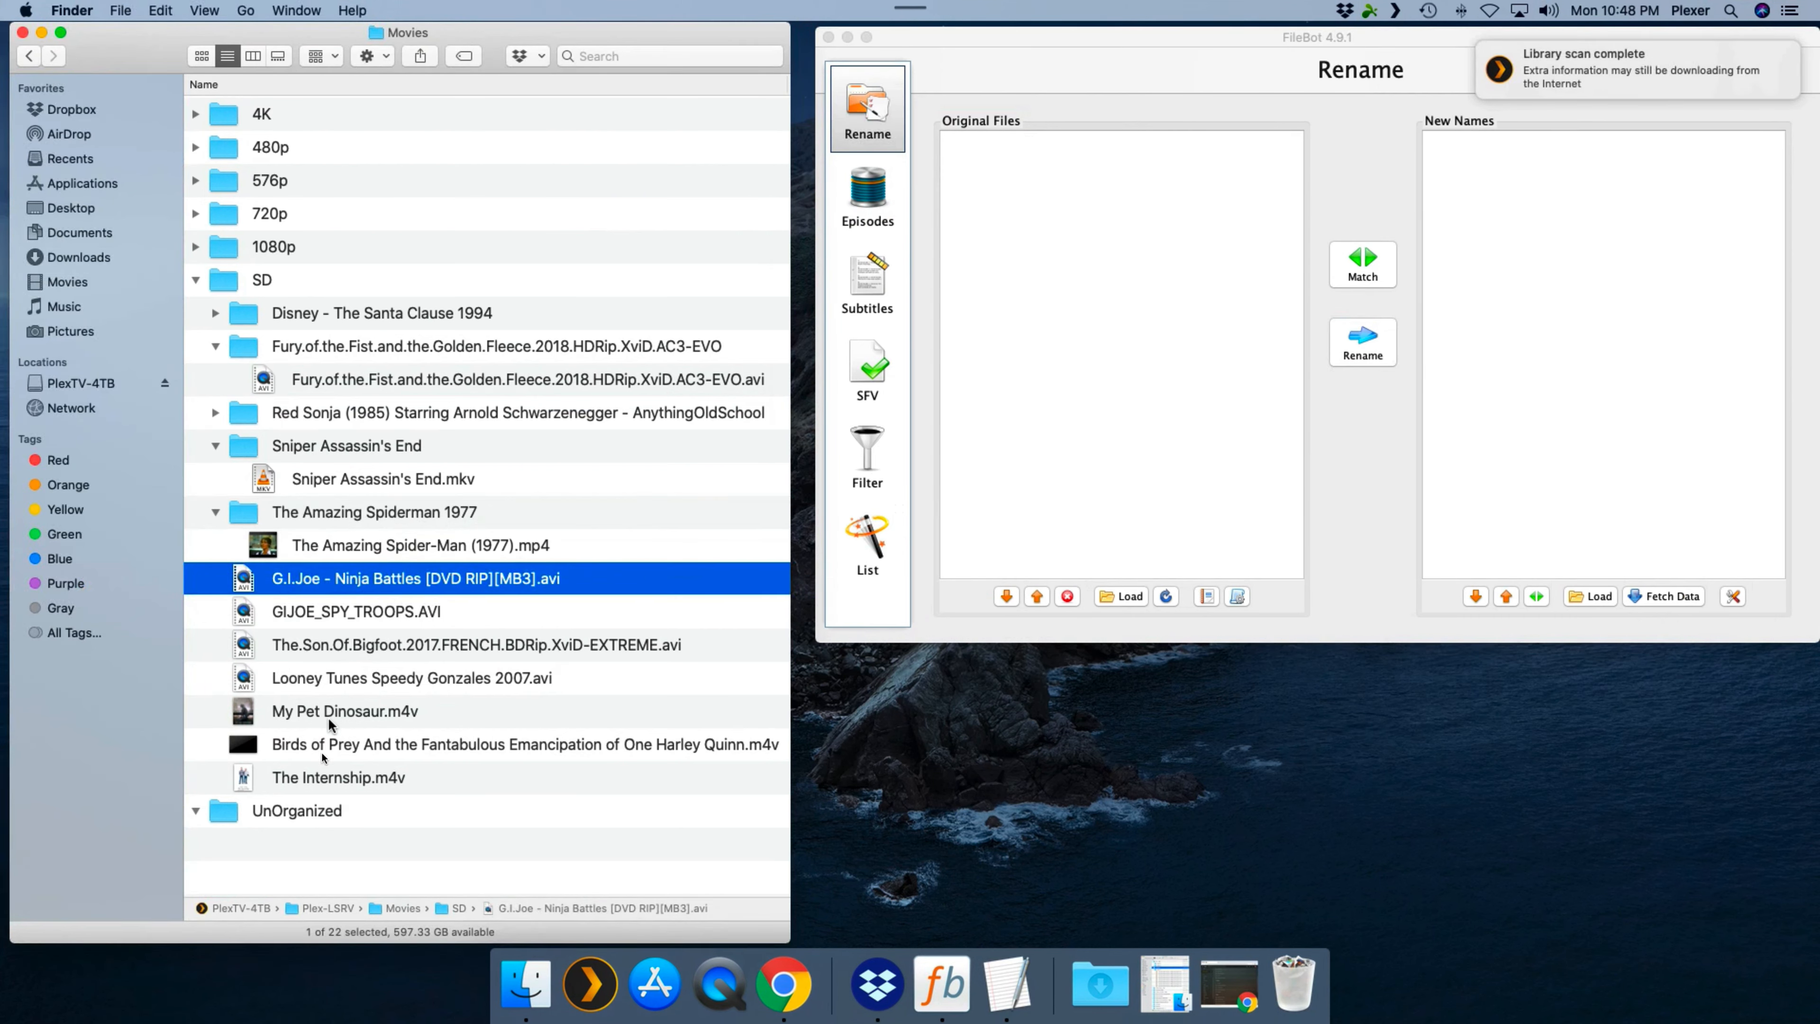
right_click(327, 780)
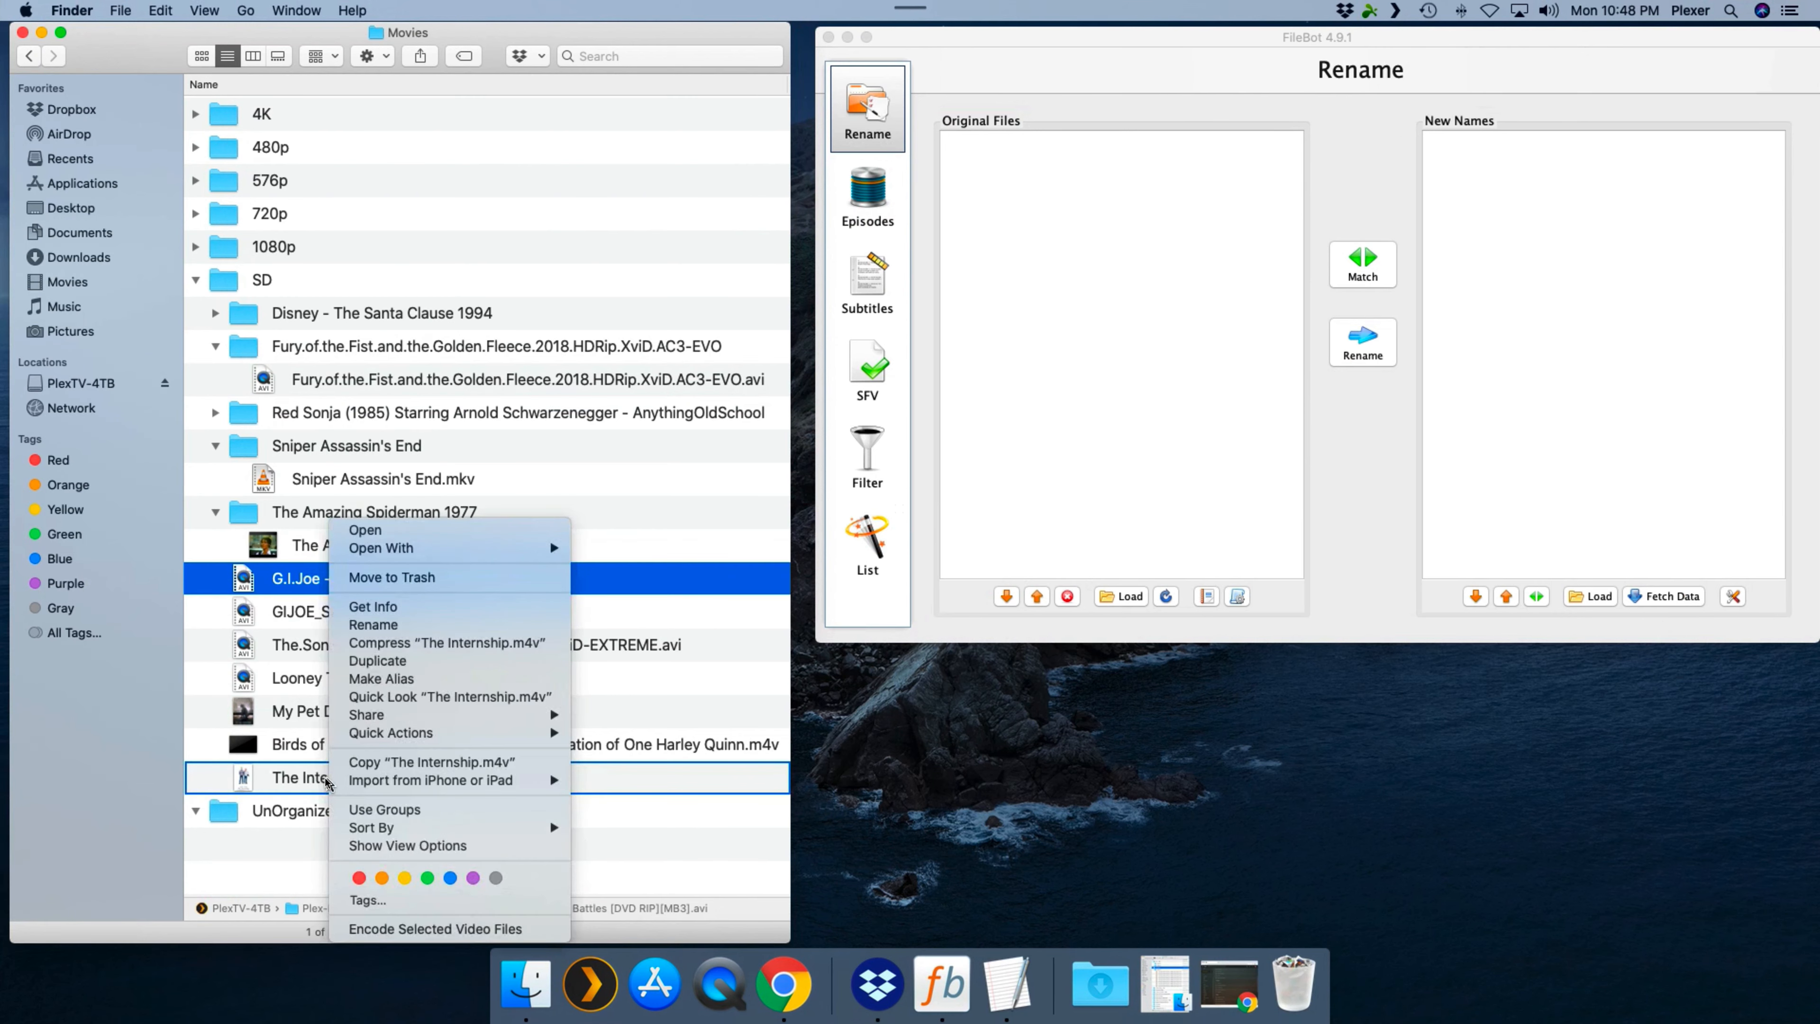
left_click(286, 557)
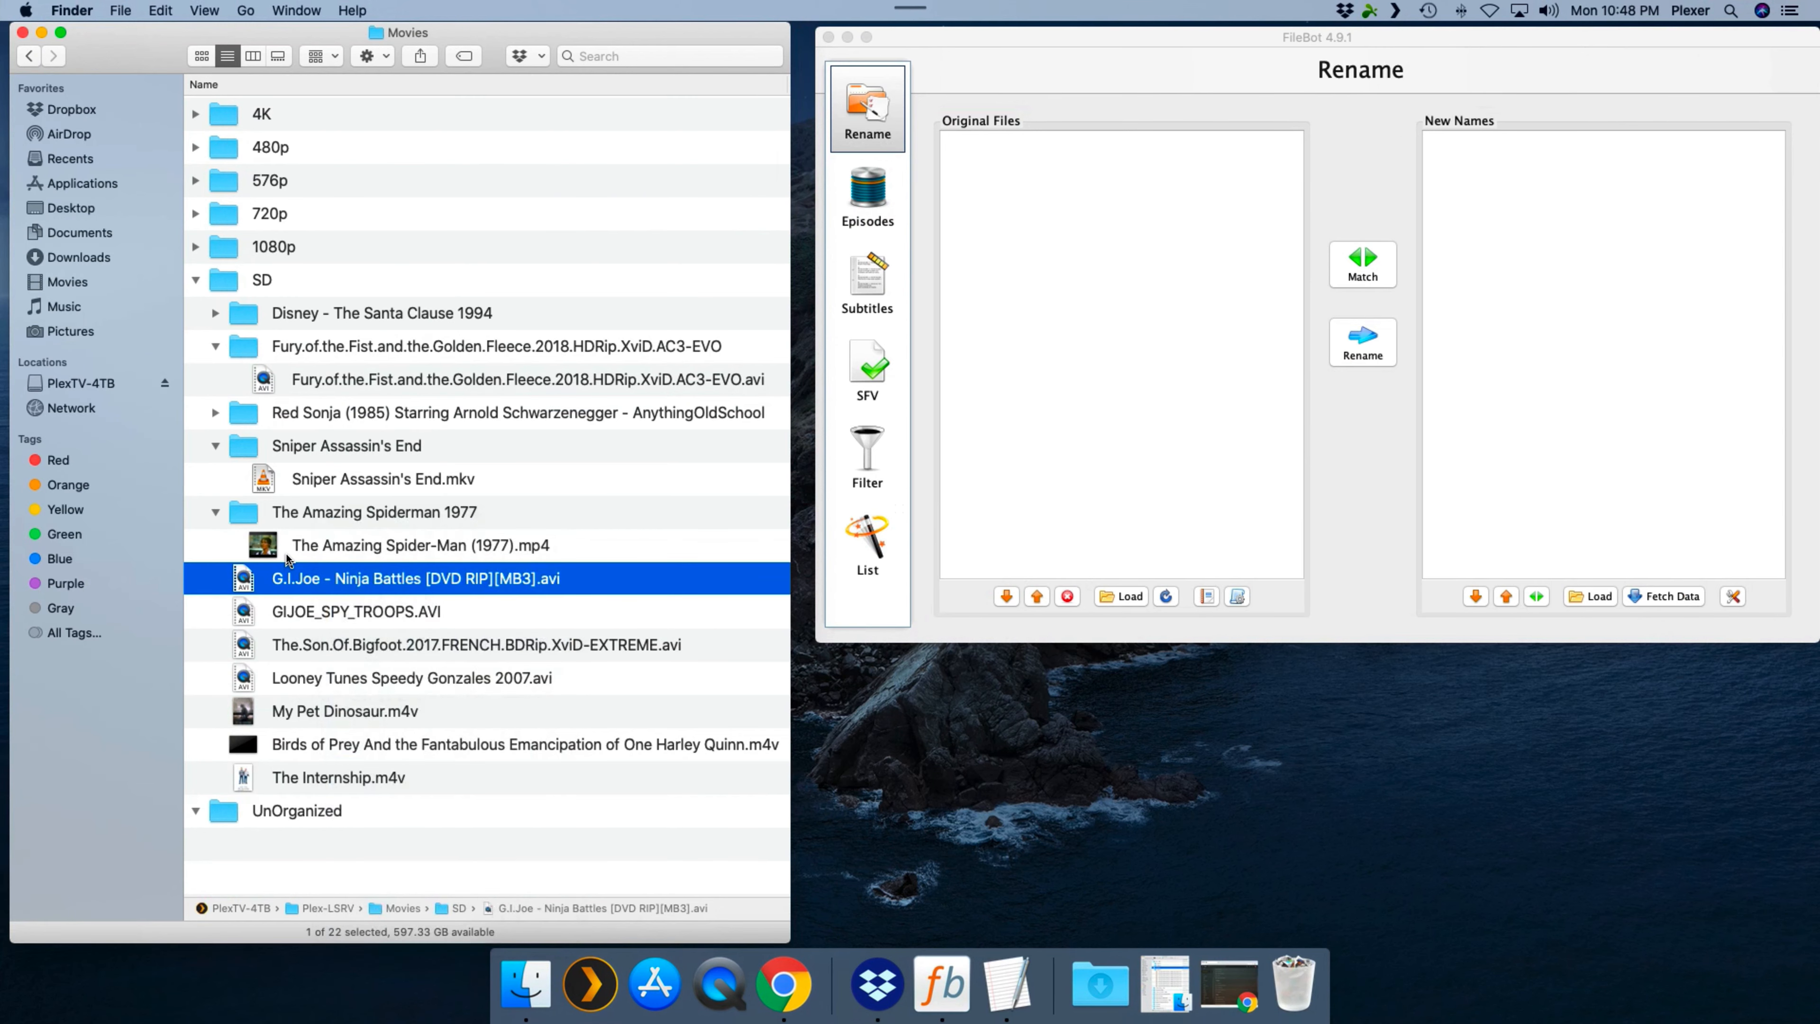
left_click(295, 776, "shift")
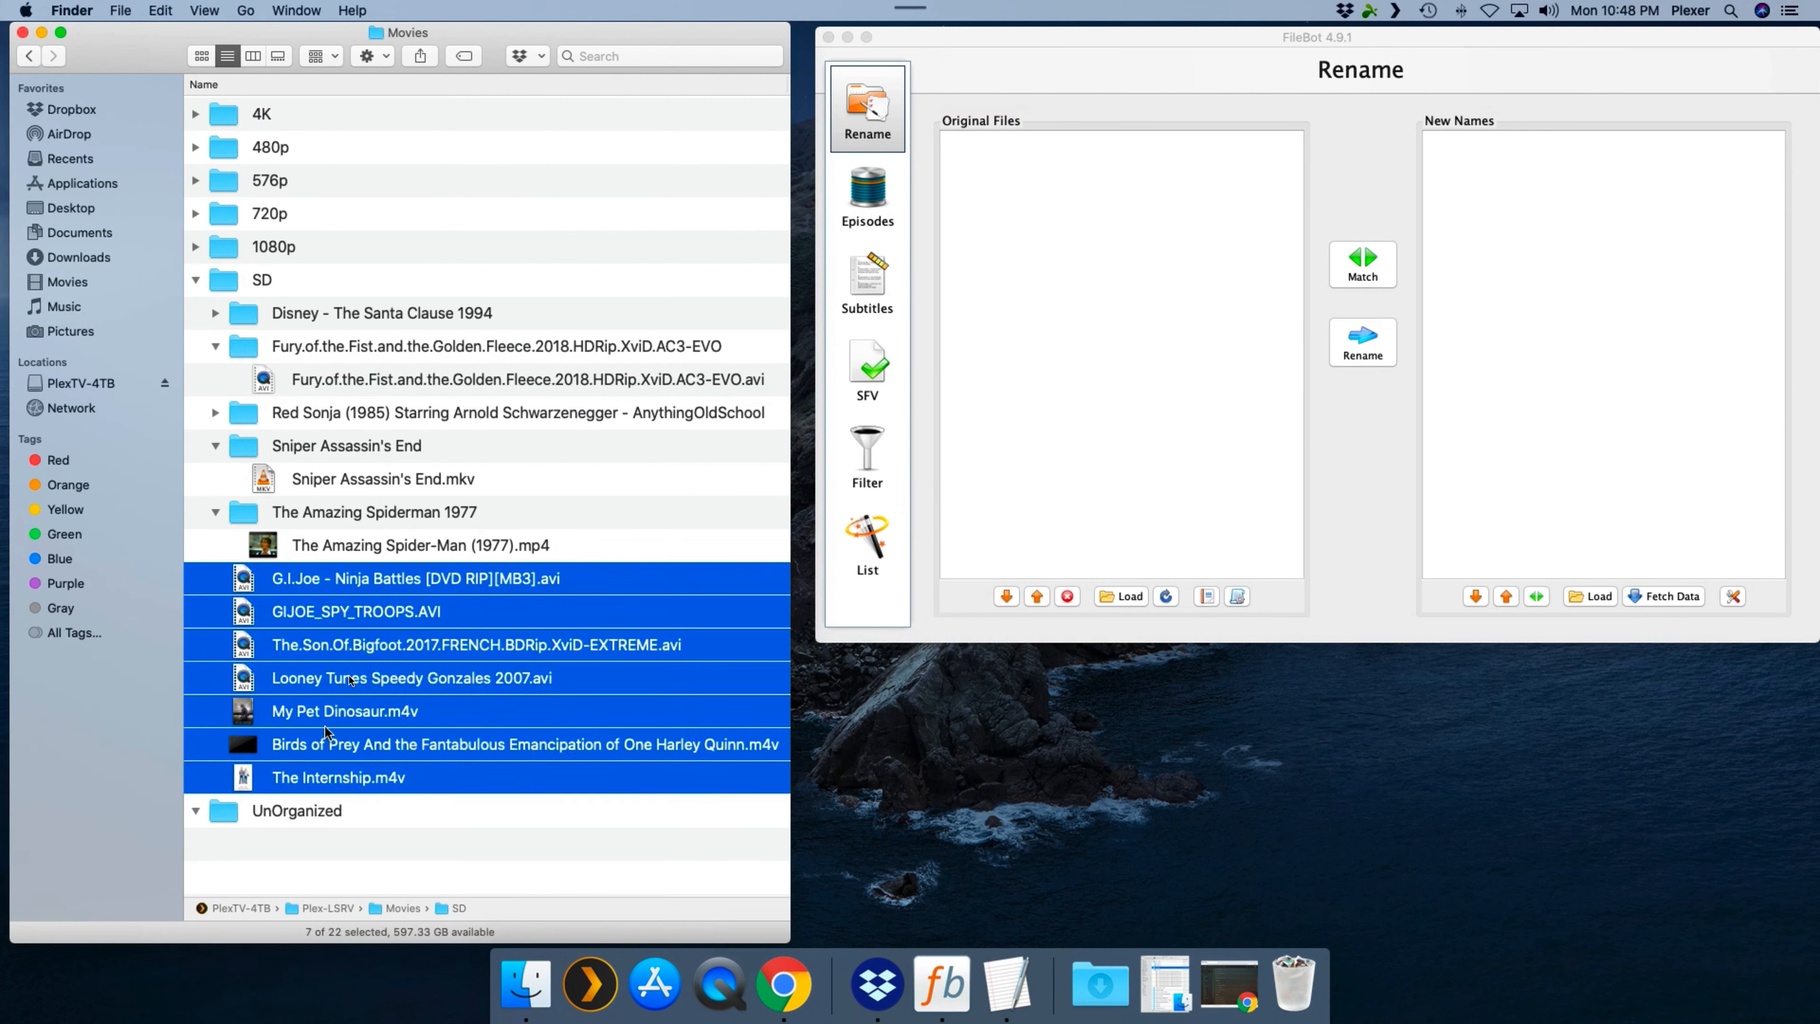
left_click(339, 443, "super")
left_click(336, 348, "super")
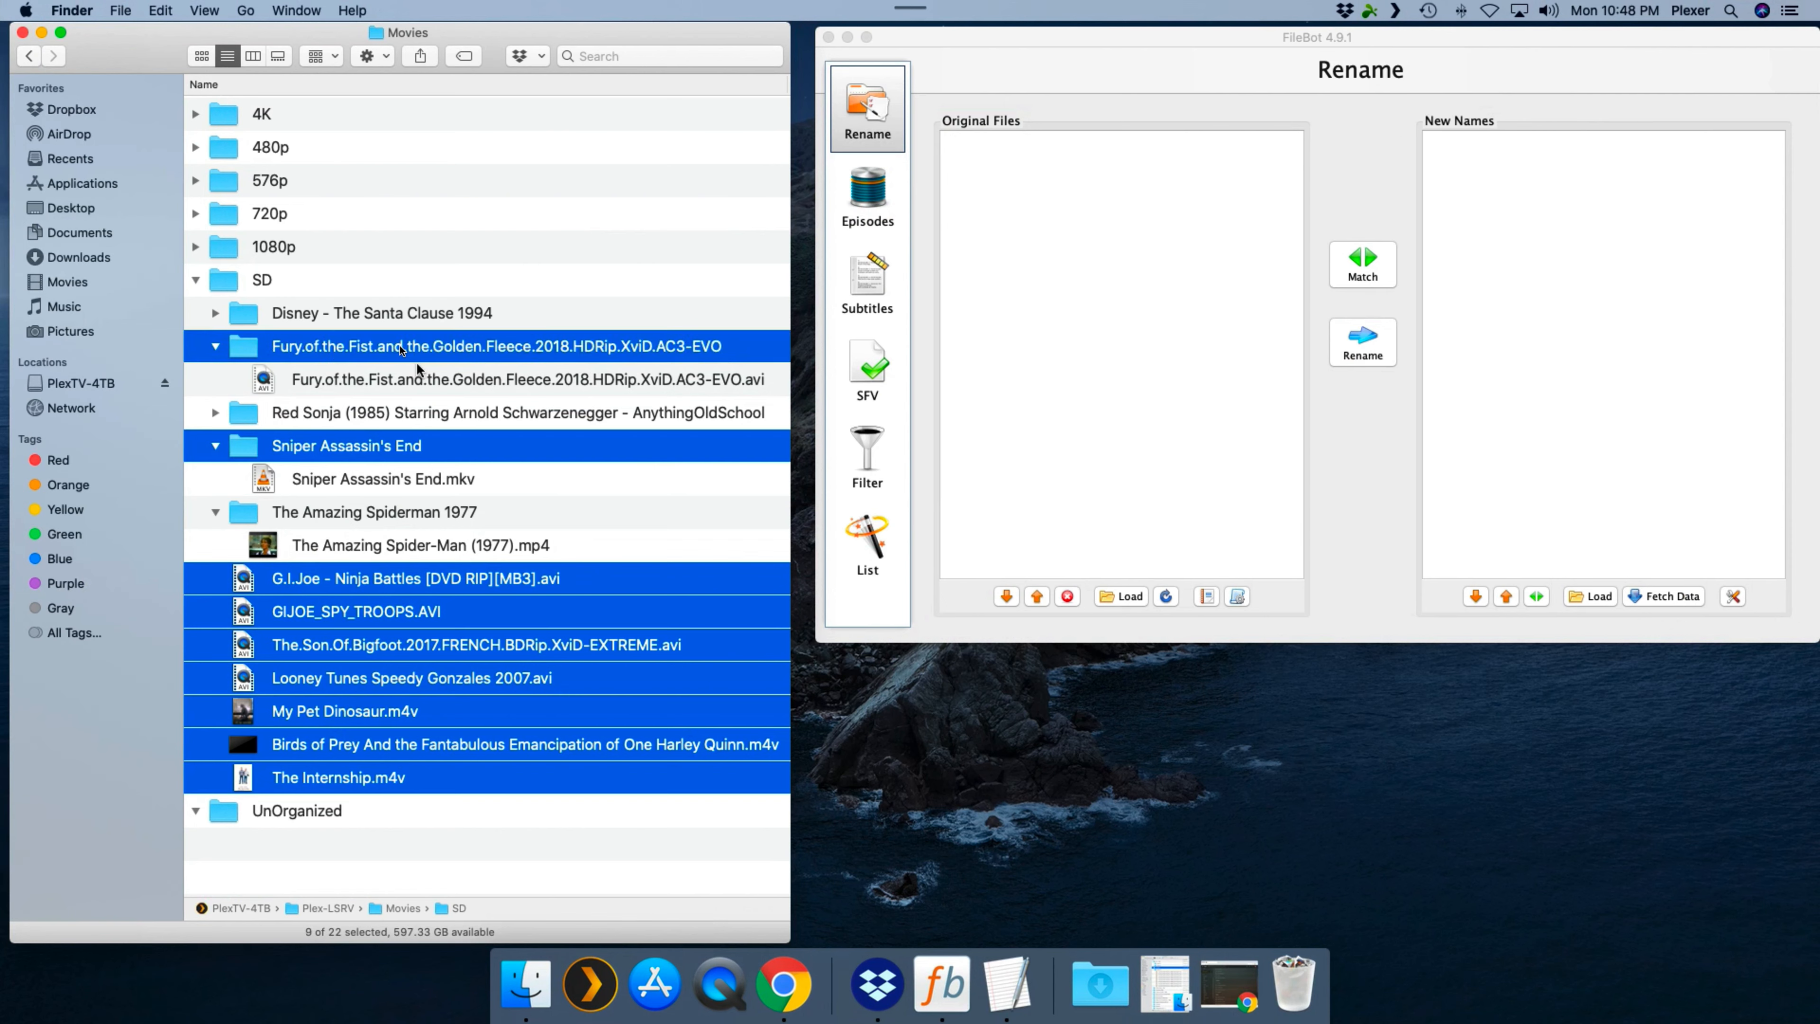
left_click_drag(713, 347, 1078, 330)
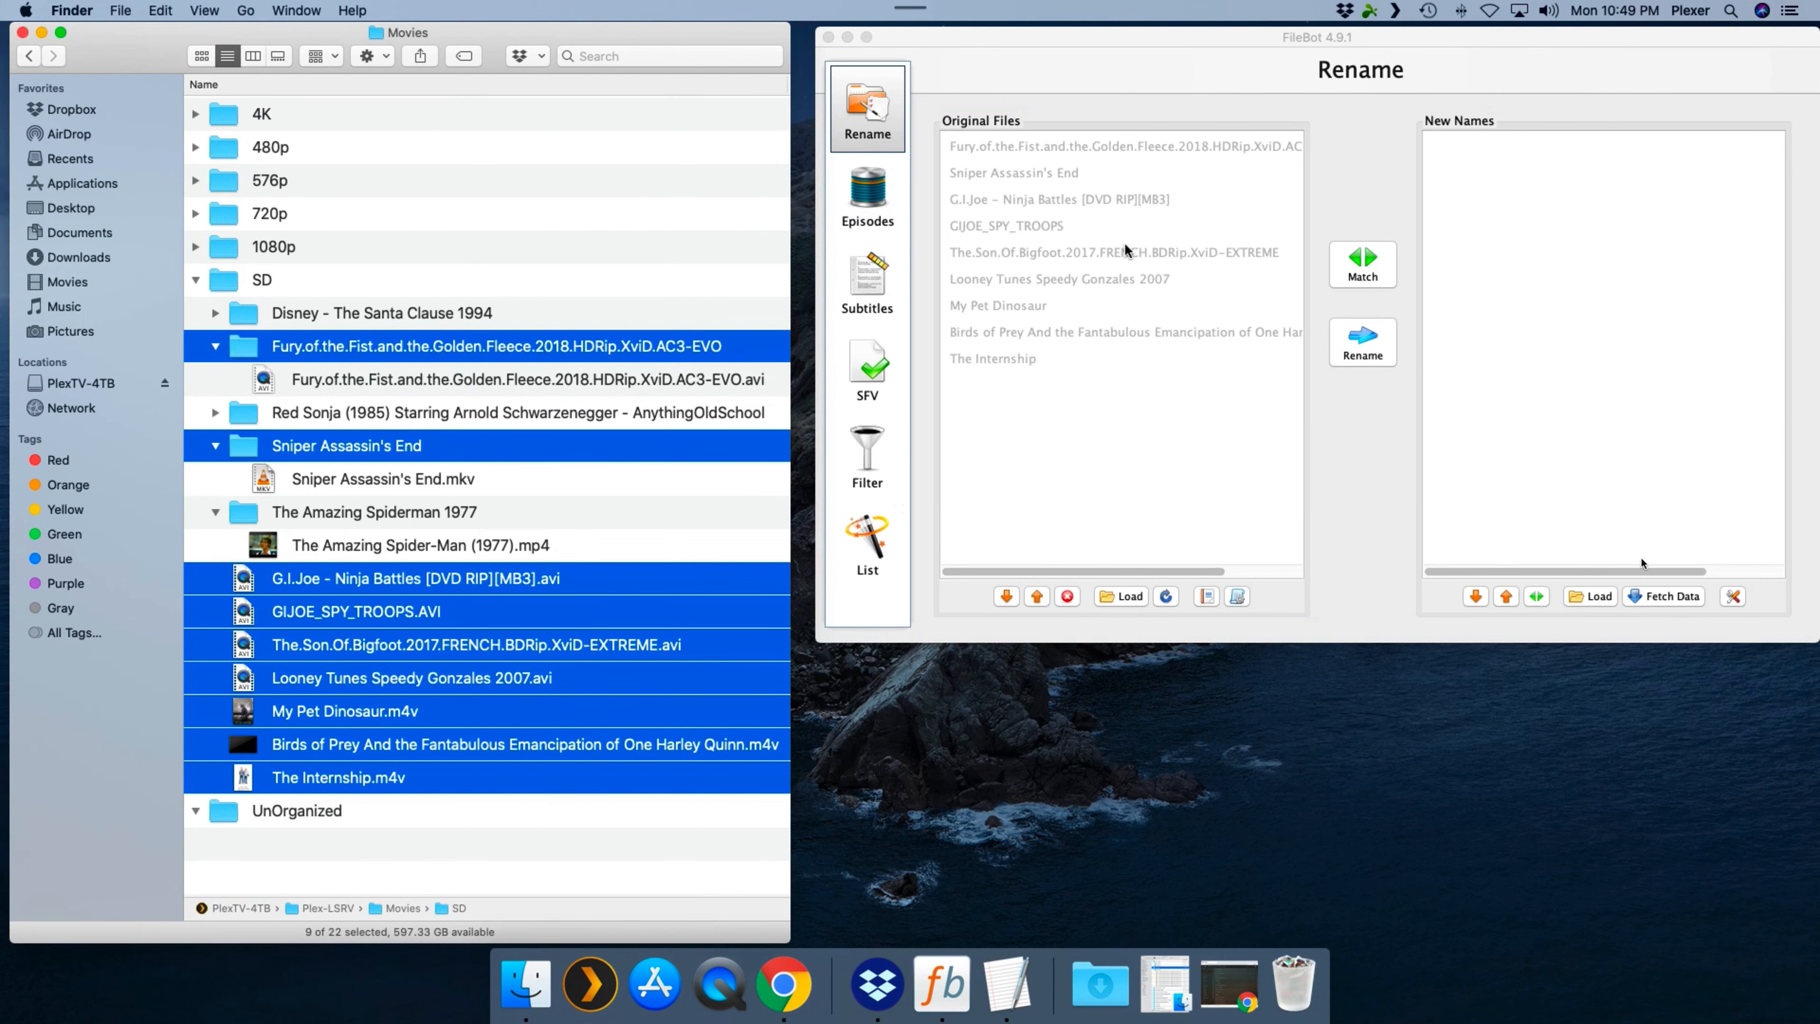
- Fetch movie data from TheMovieDB and match the Ninja Battles file to G.I. Joe: Ninja Battles (2004)
left_click(1664, 596)
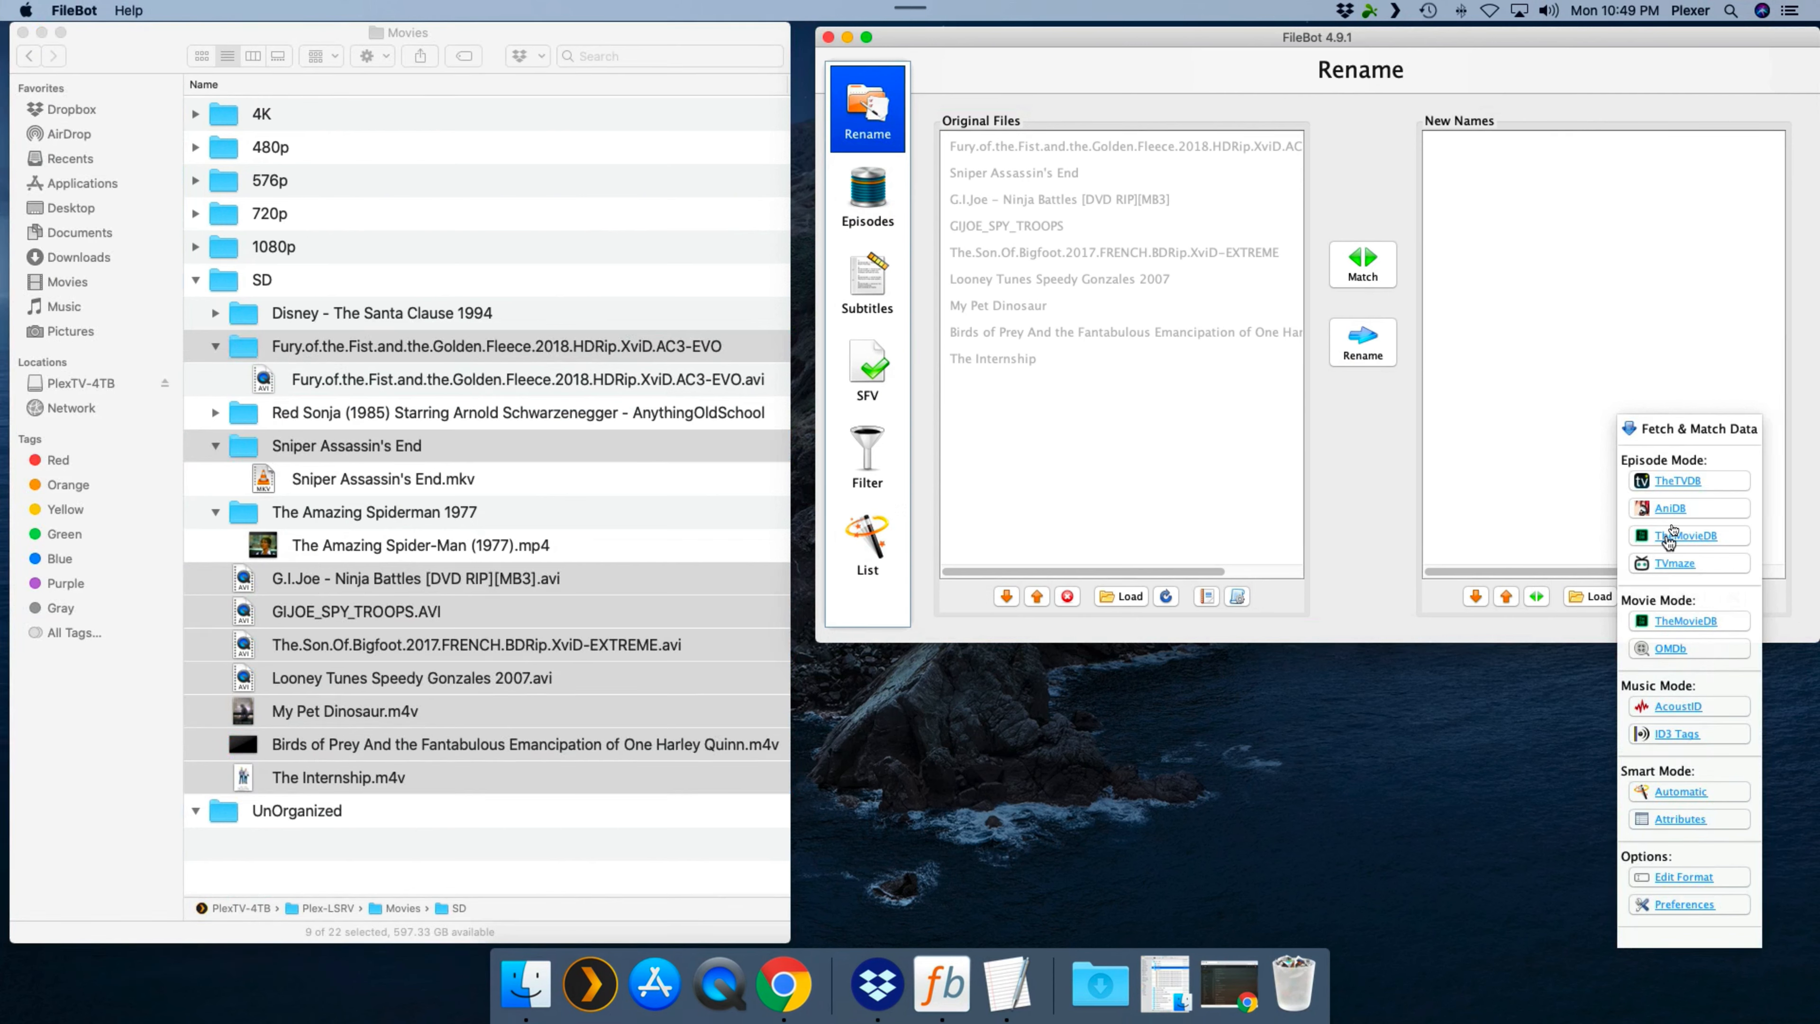
left_click(1687, 624)
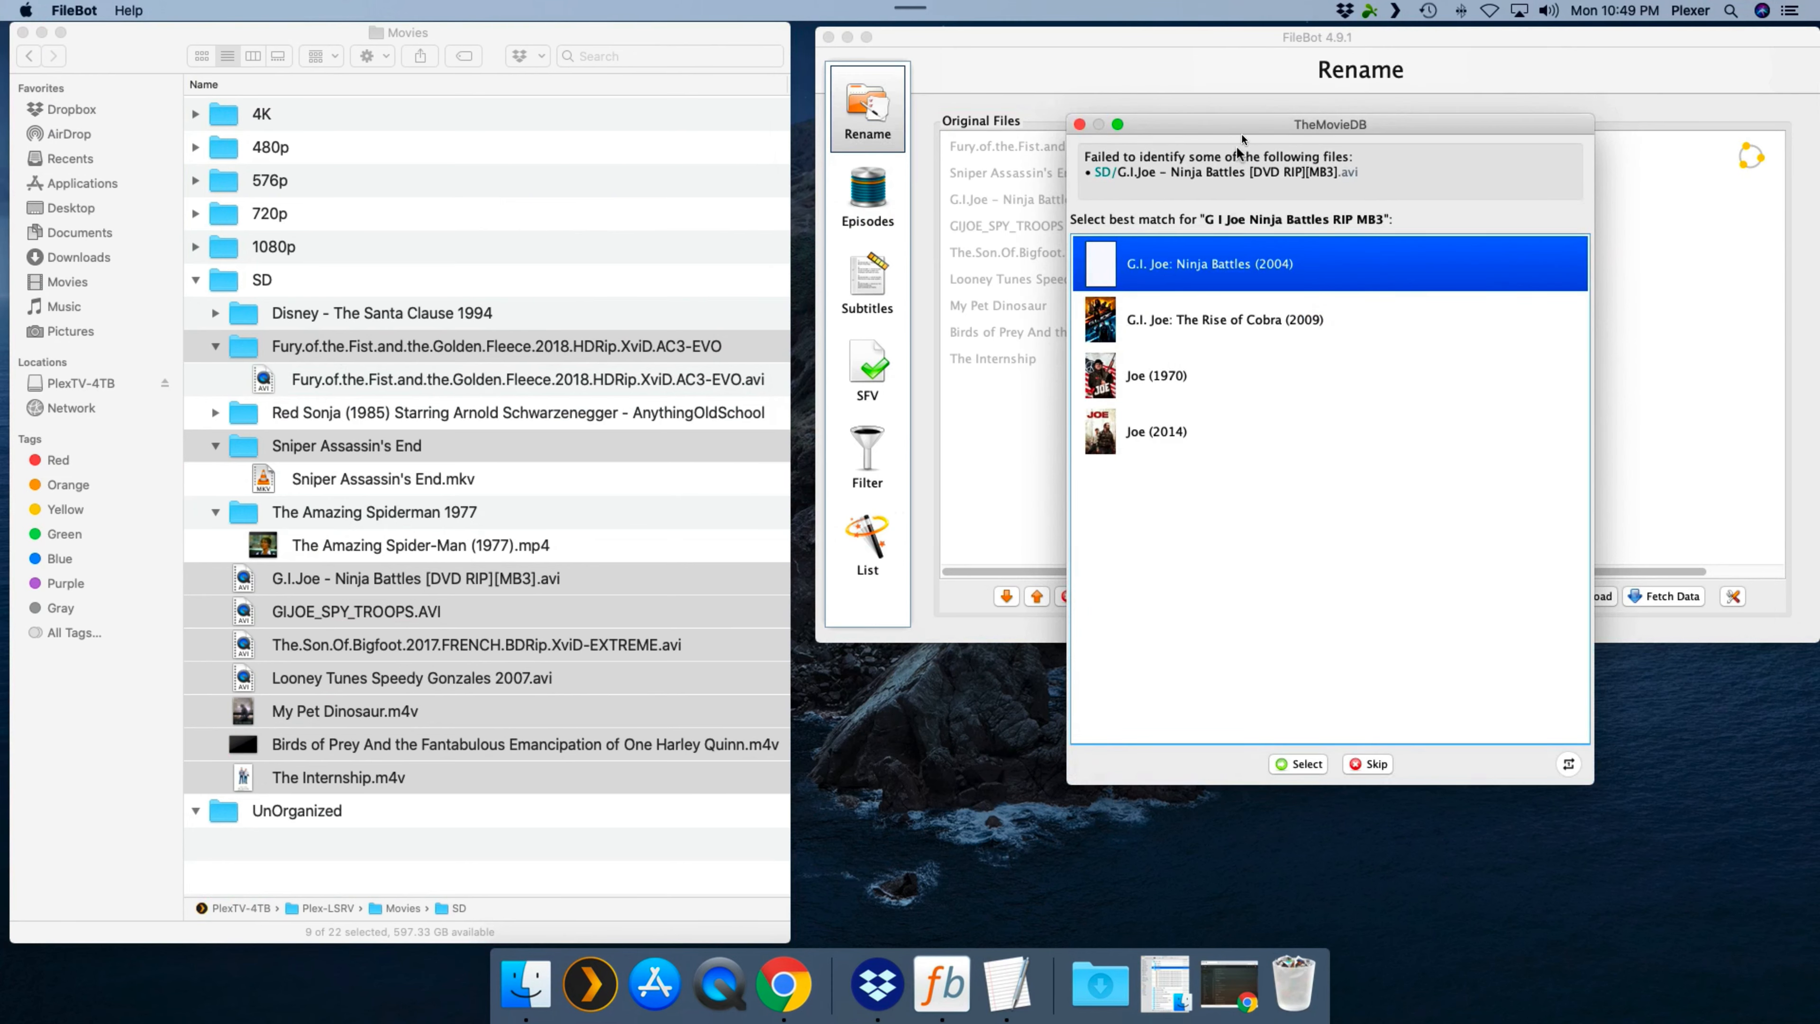
left_click_drag(1321, 129, 1401, 131)
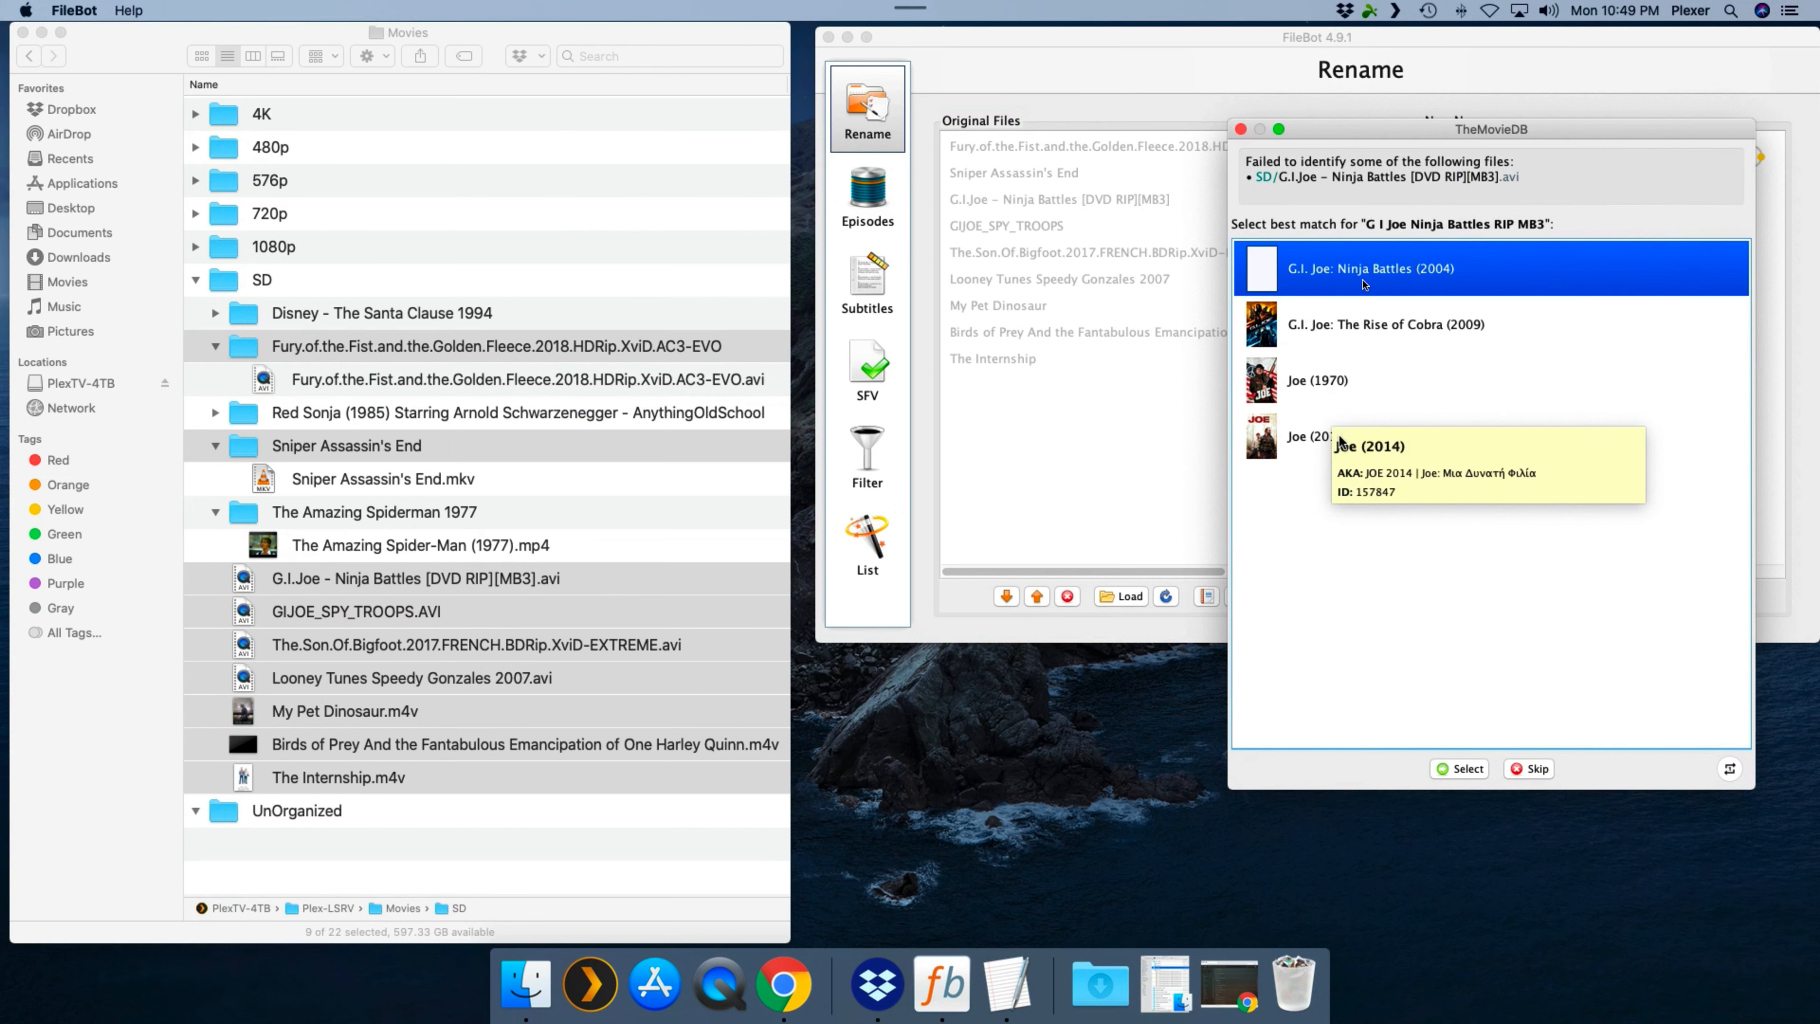
left_click(1460, 767)
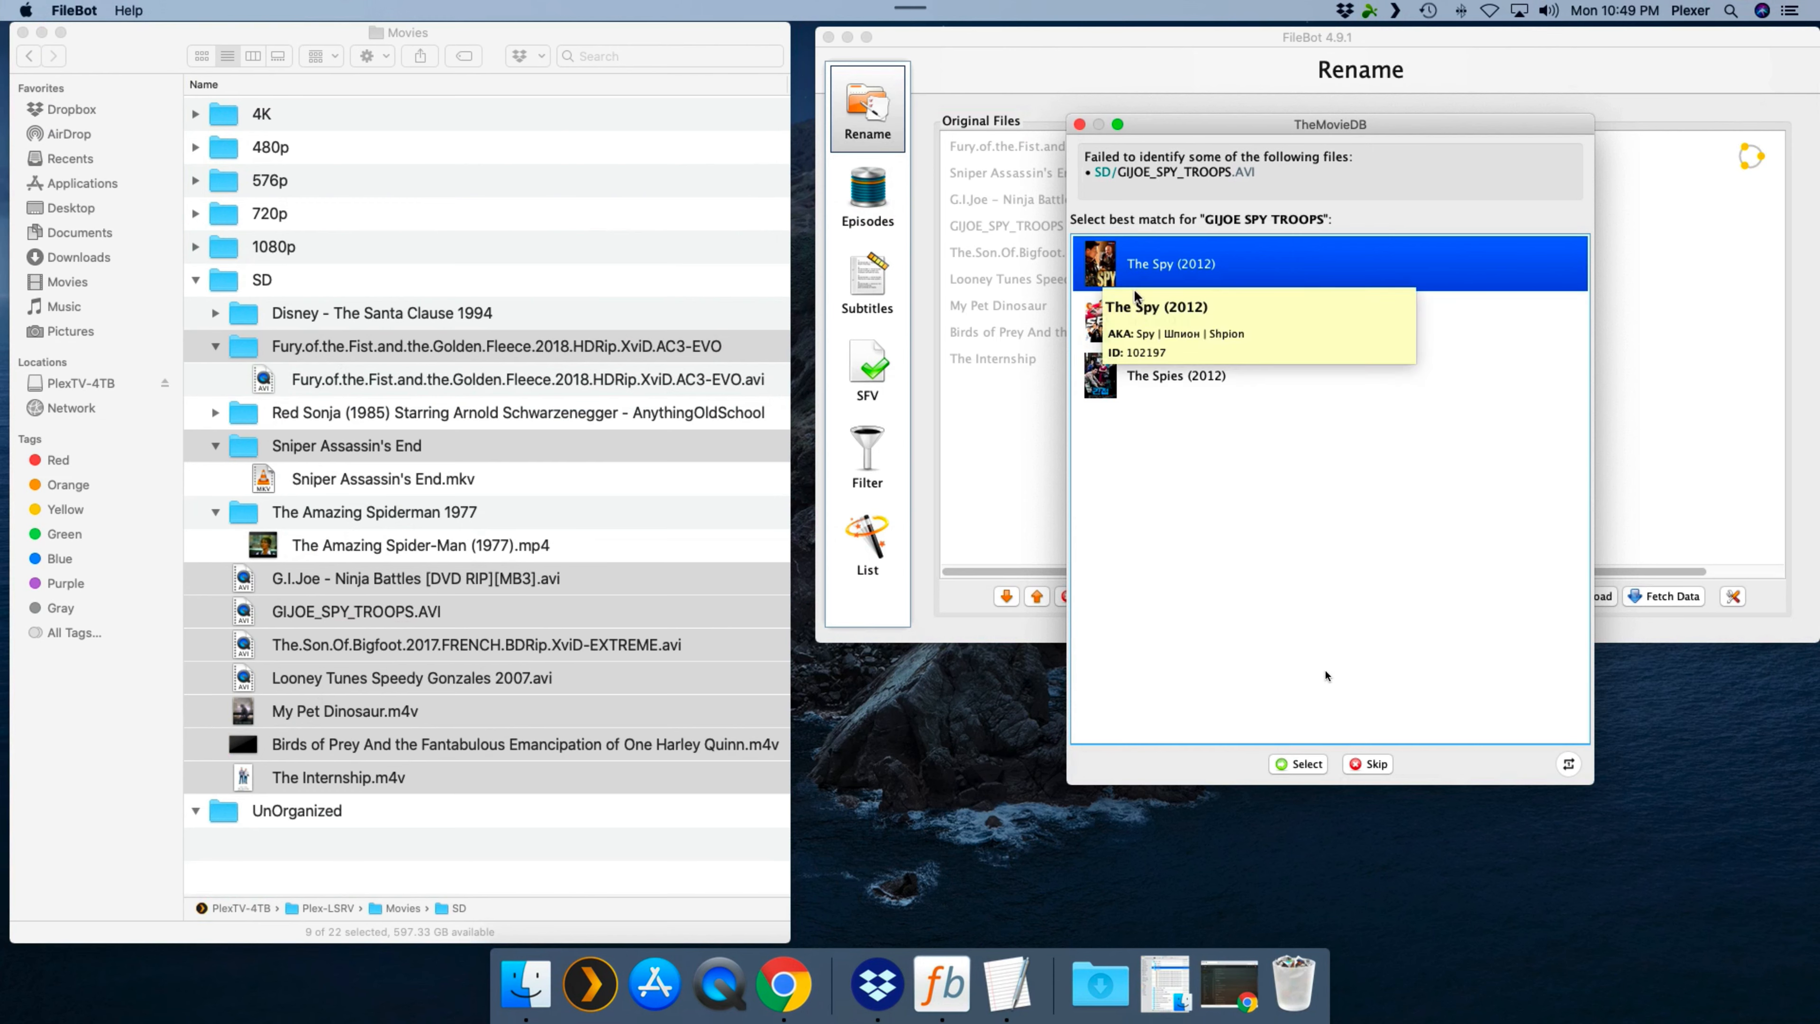
- Resolve the remaining matches: skip GIJOE_SPY_TROOPS.AVI, accept the name Looney Tunes Speedy Gonzales 2007, and choose The Internship (2013)
left_click(1374, 764)
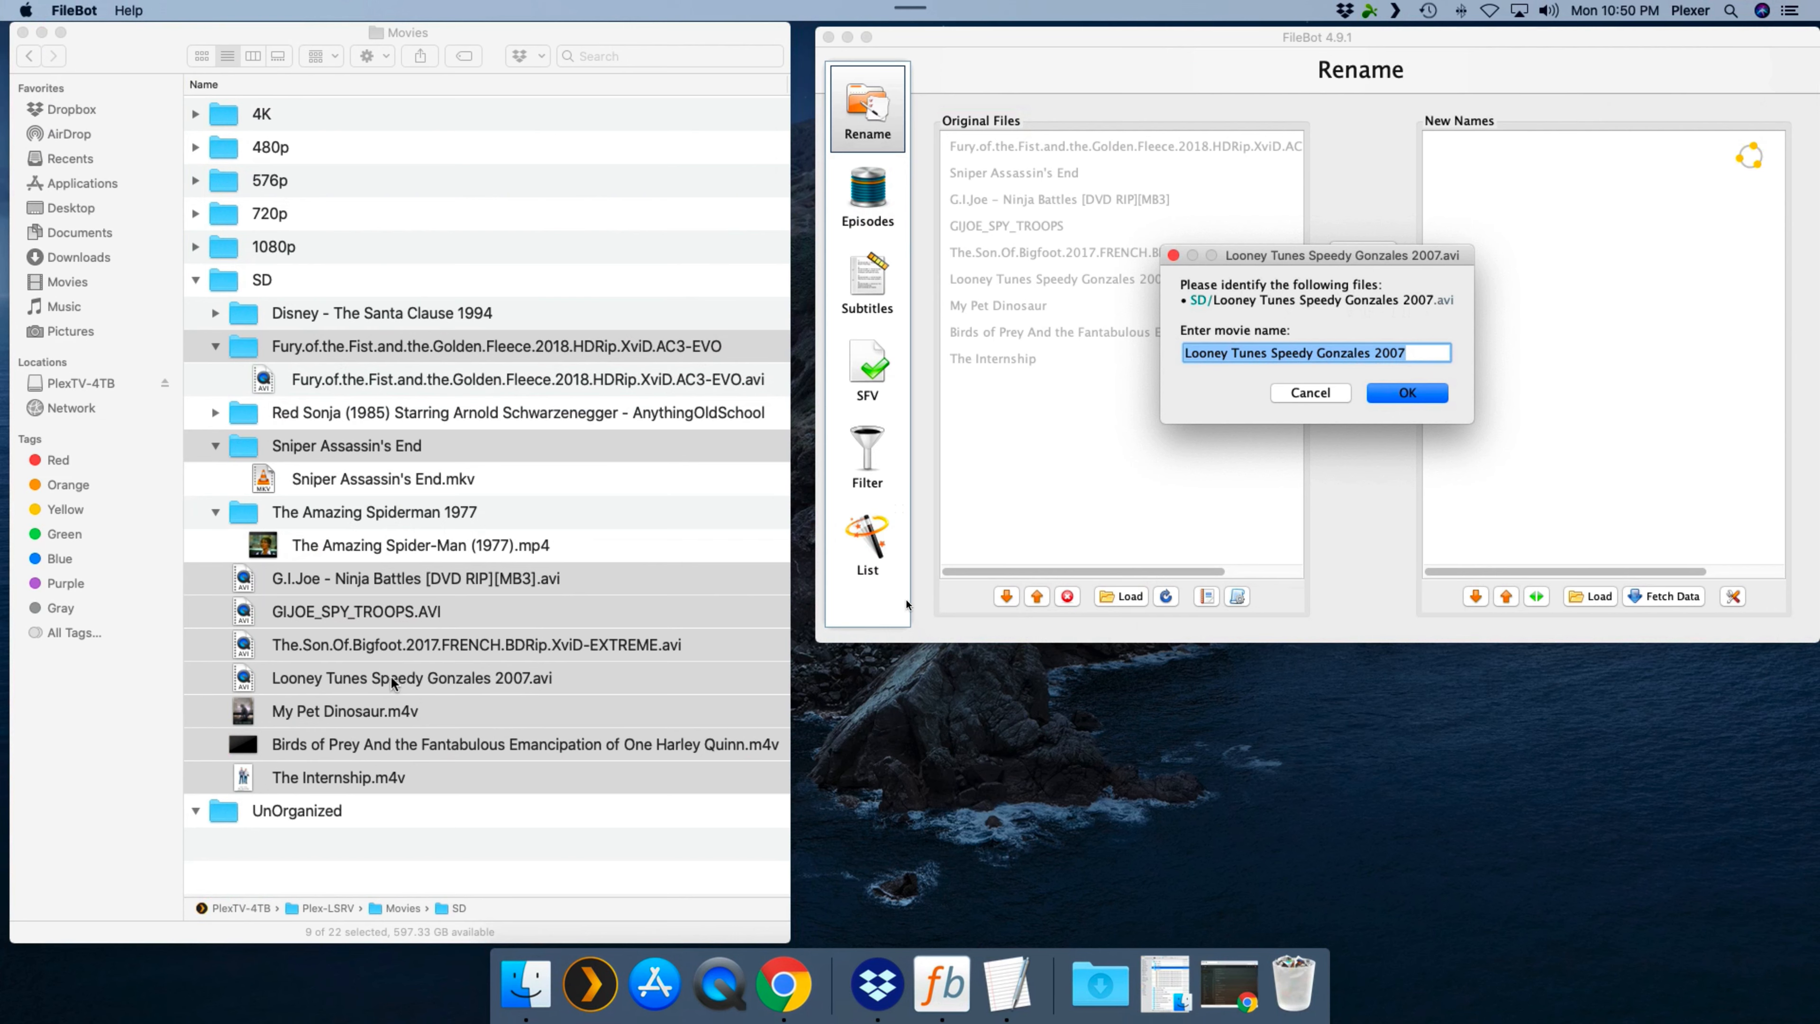
left_click(1408, 392)
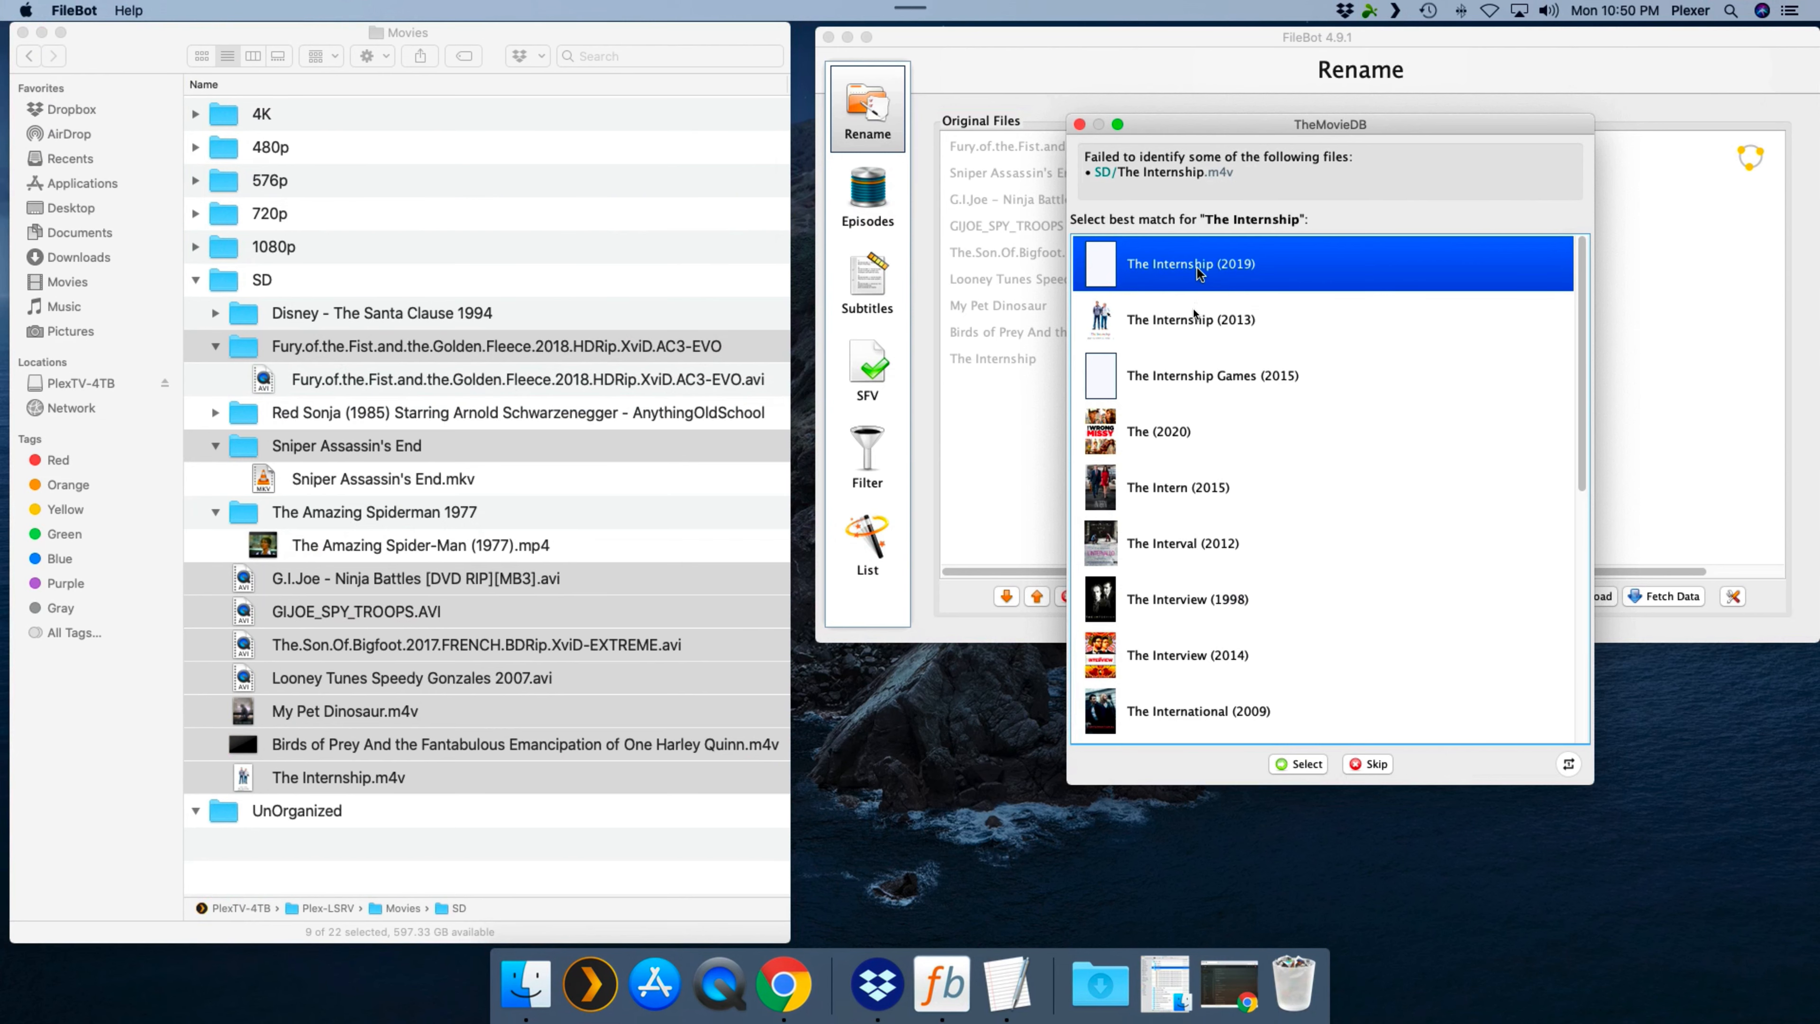
left_click(1193, 334)
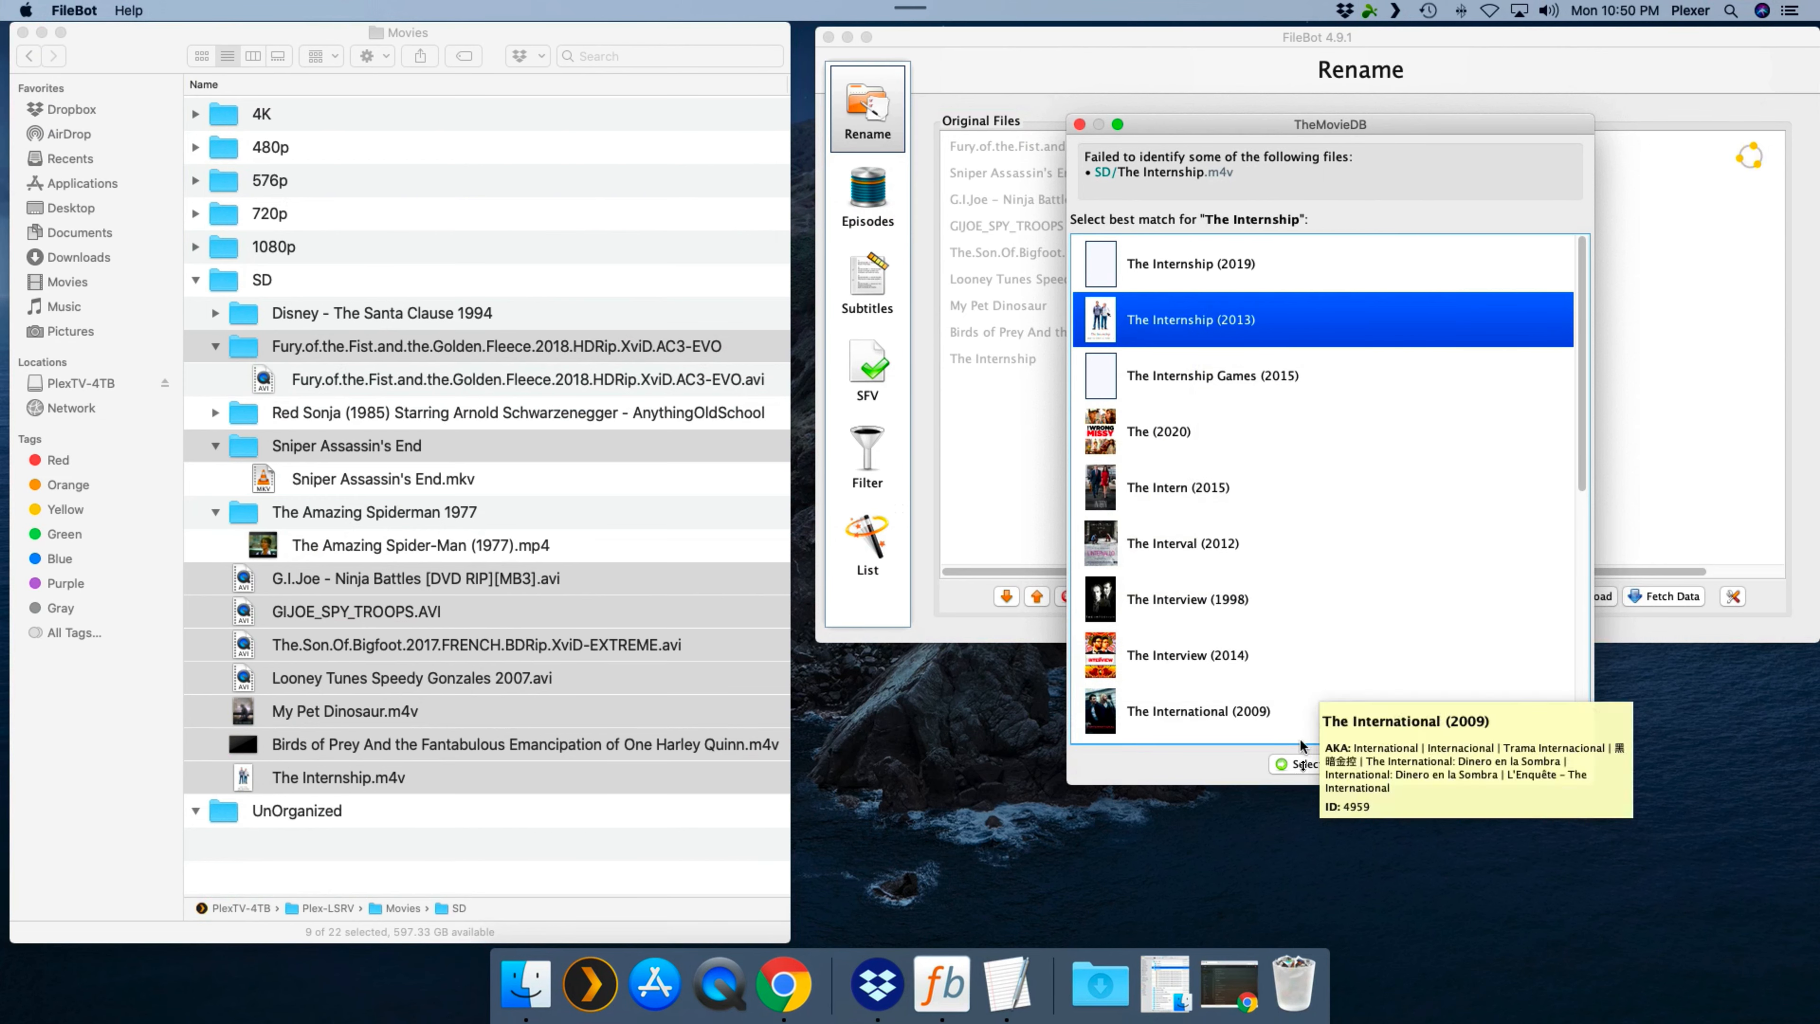
left_click(1298, 764)
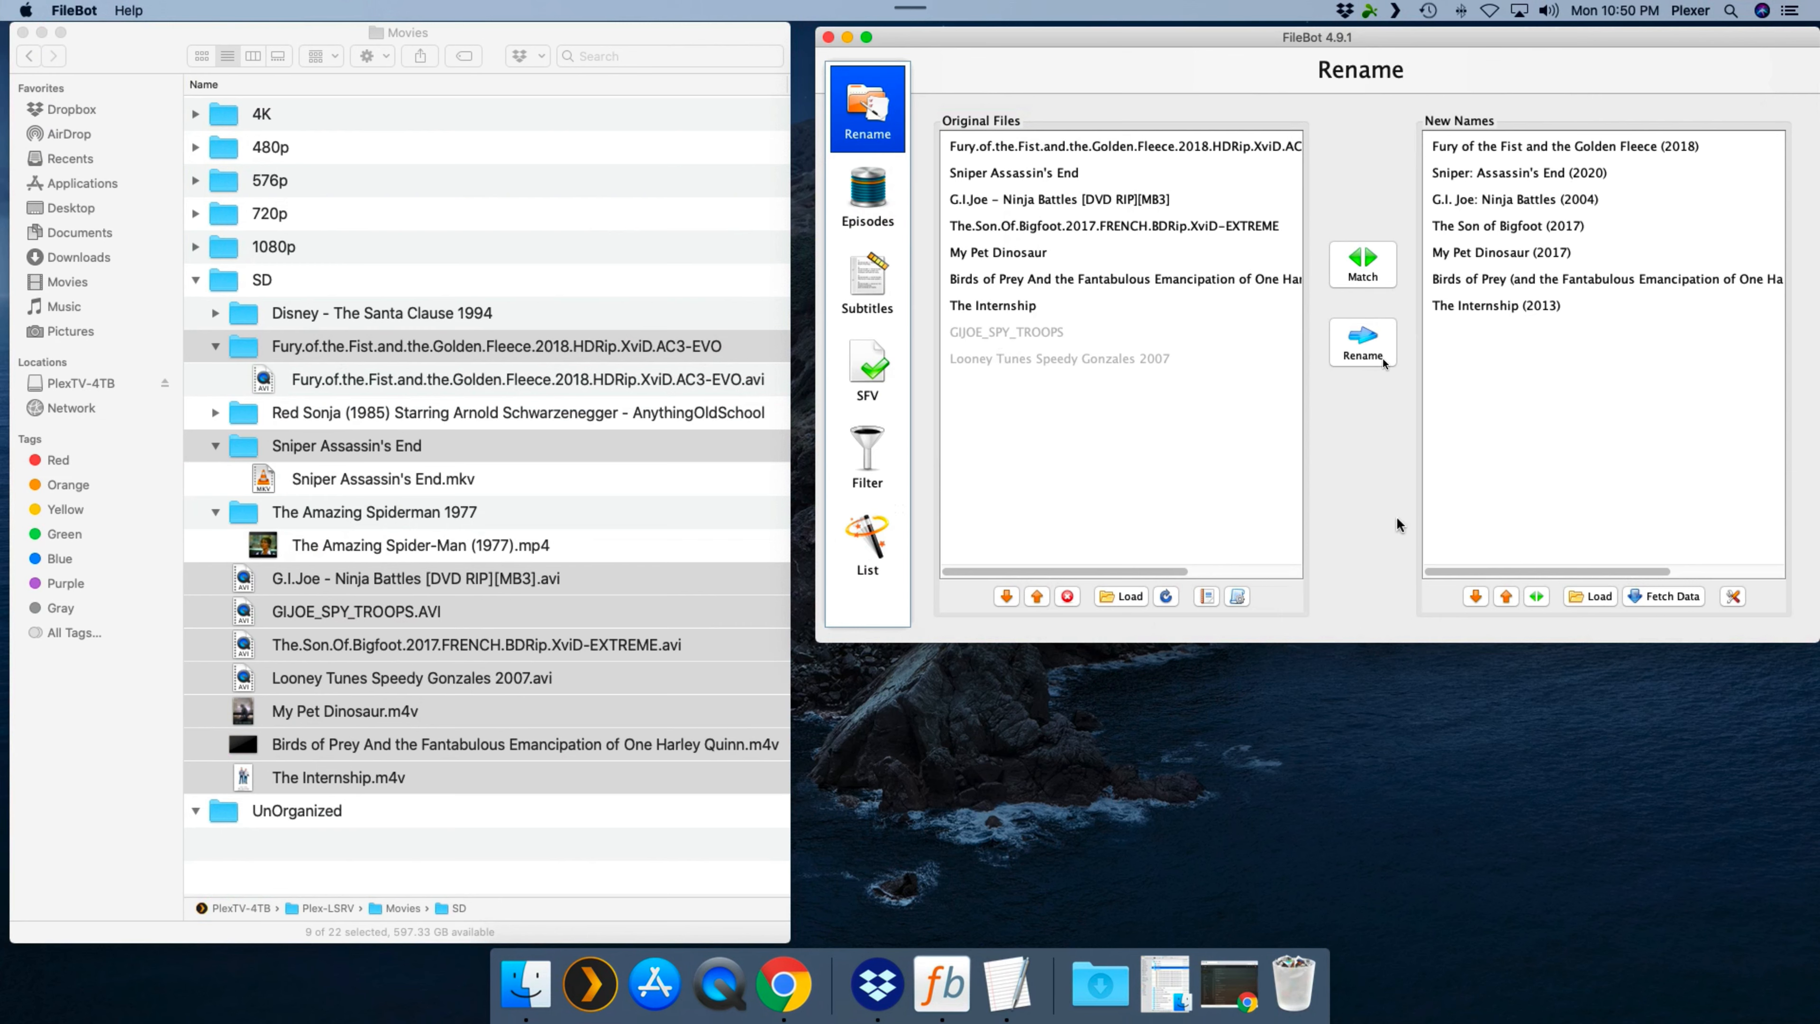
- Rename the matched files, validating the new names to remove their illegal characters
left_click(1369, 351)
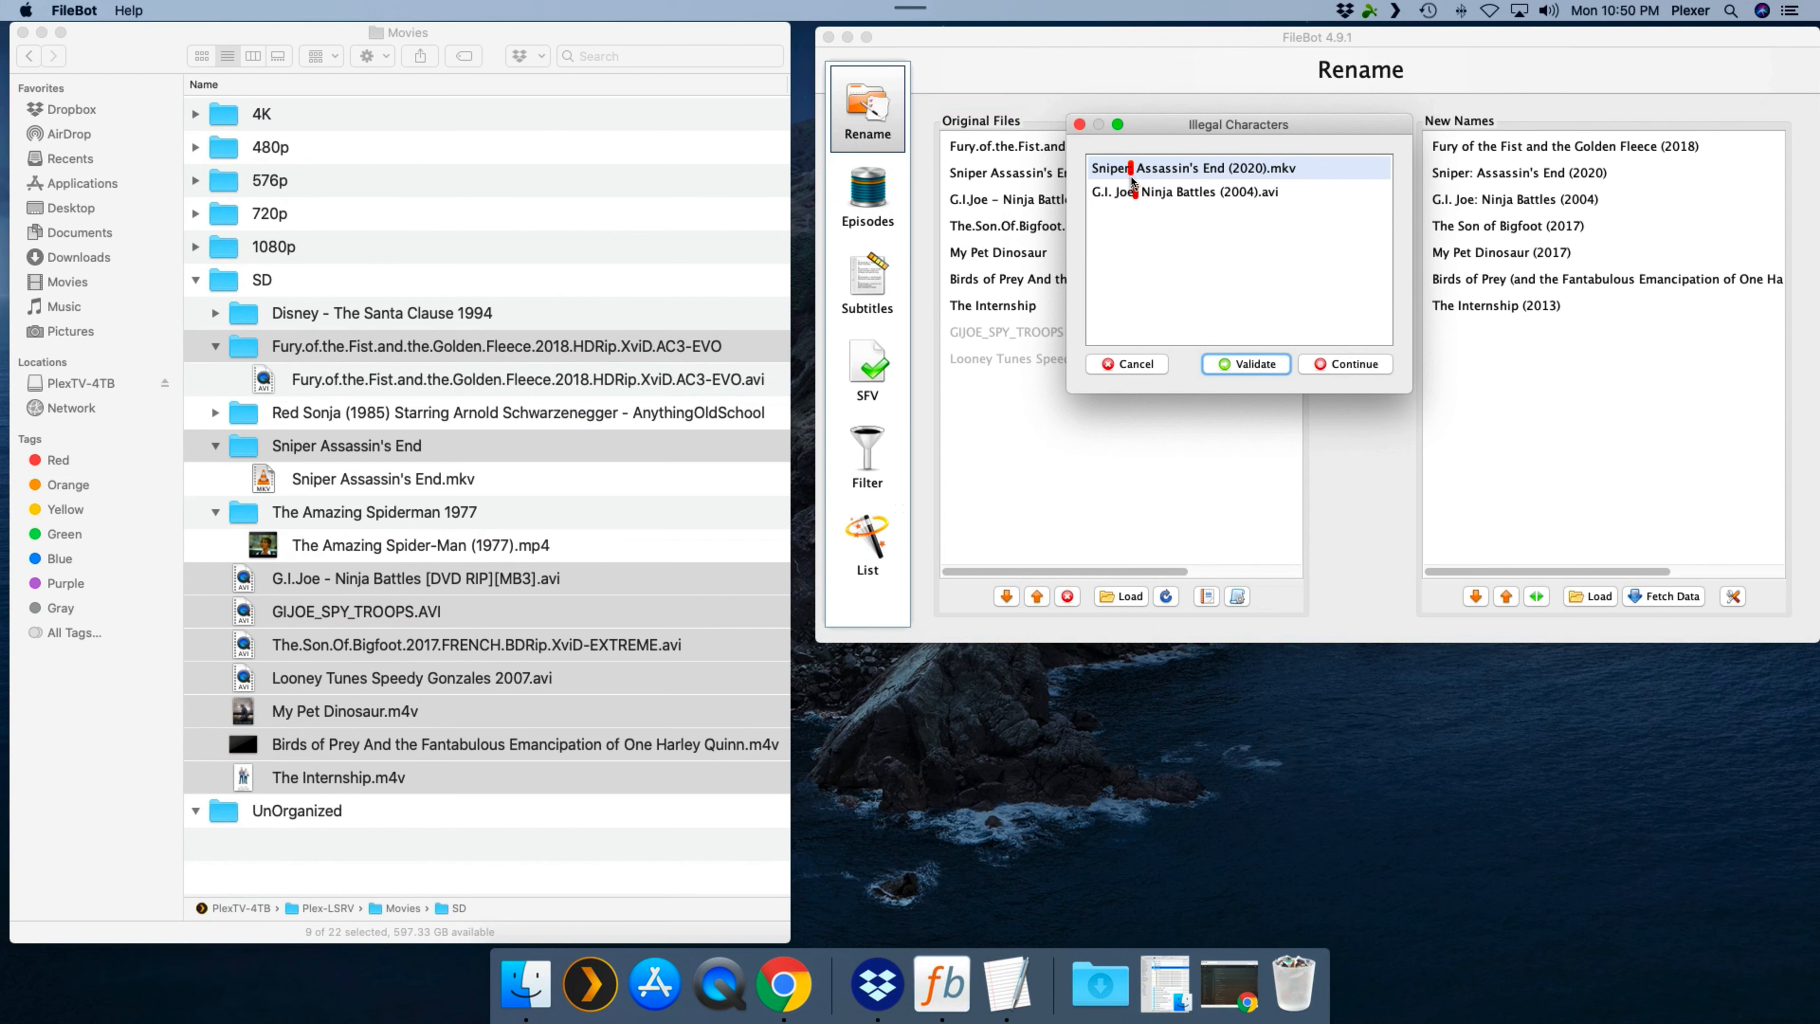
left_click(1235, 366)
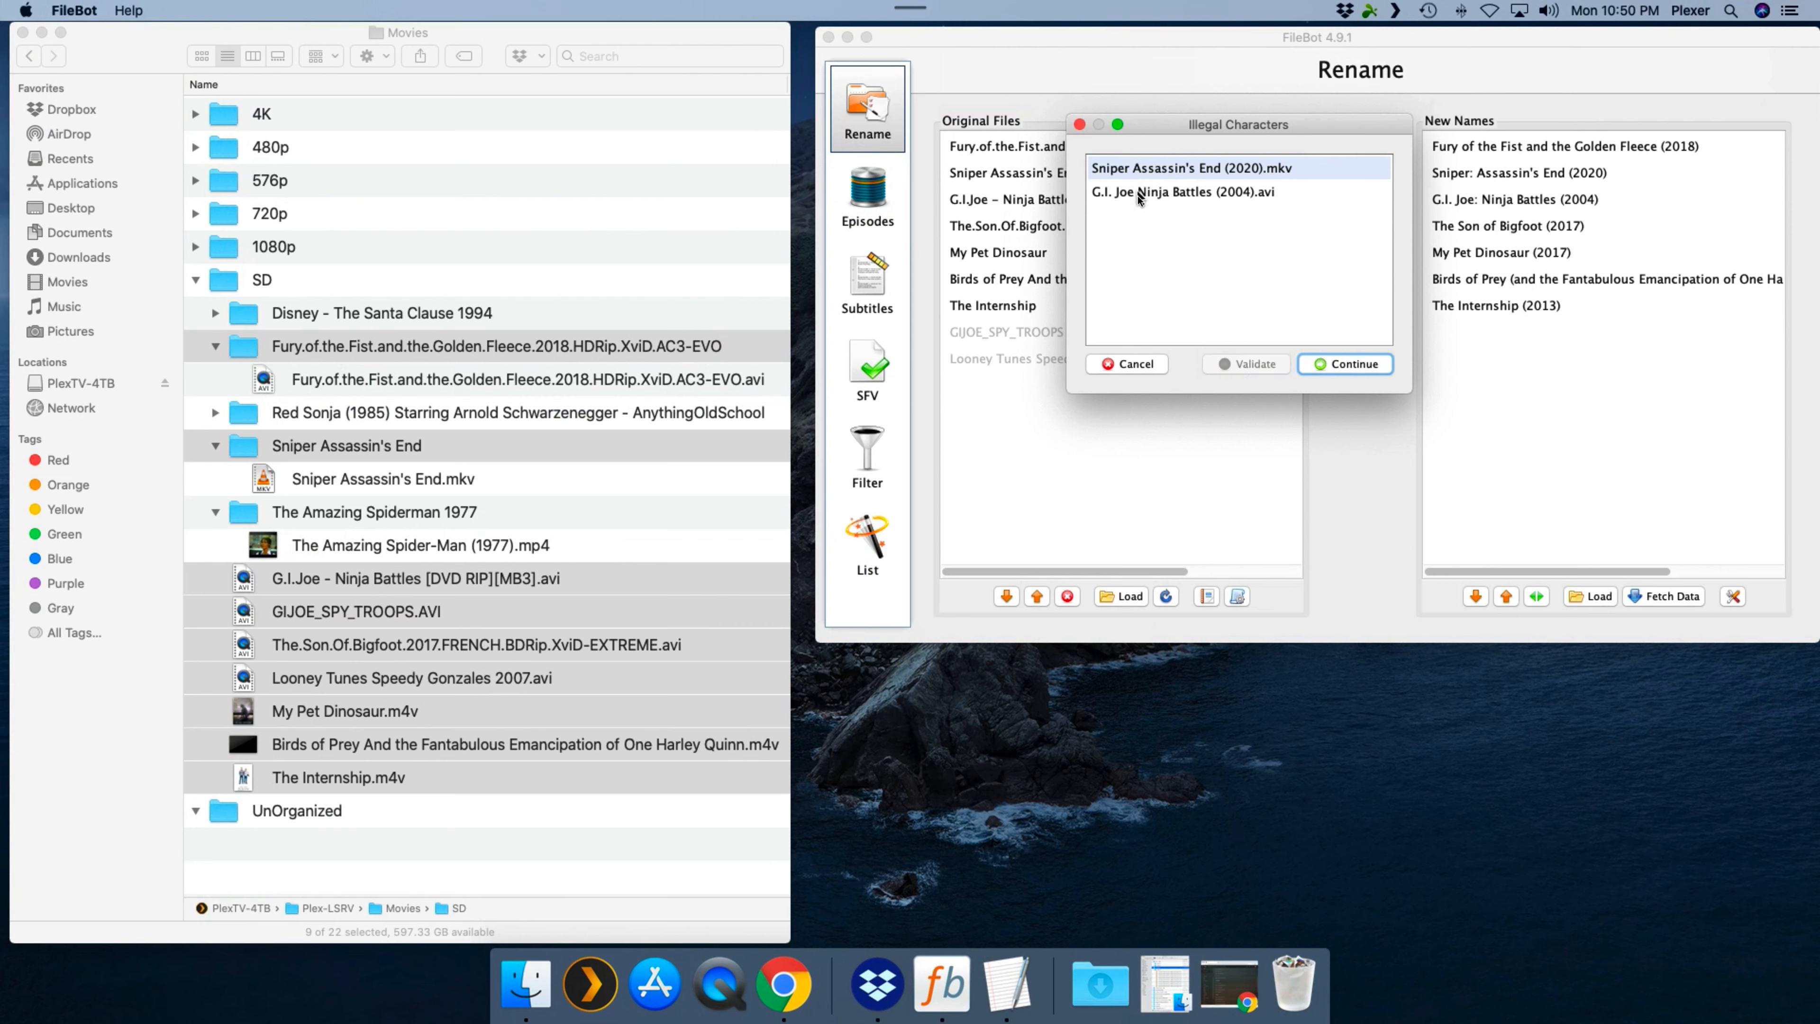
left_click(1333, 366)
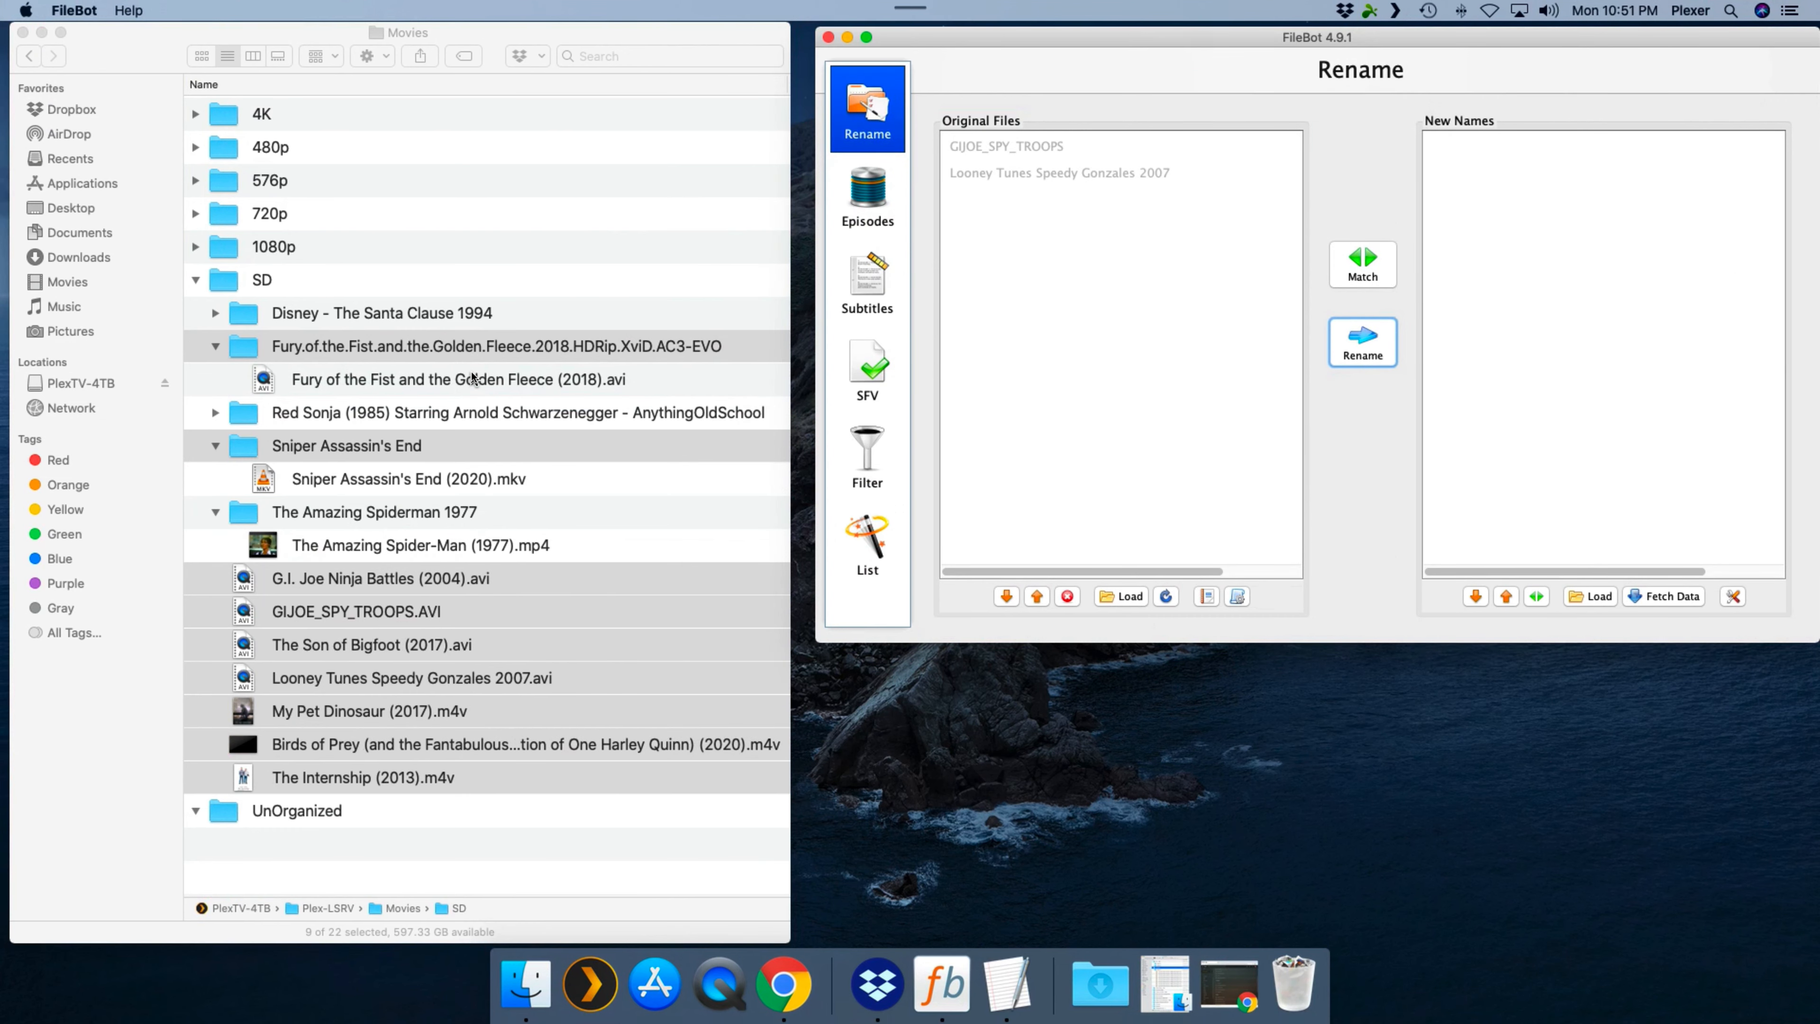
- Move Fury of the Fist and the Golden Fleece (2018).avi directly into the SD folder and trash its emptied folder
left_click(455, 377)
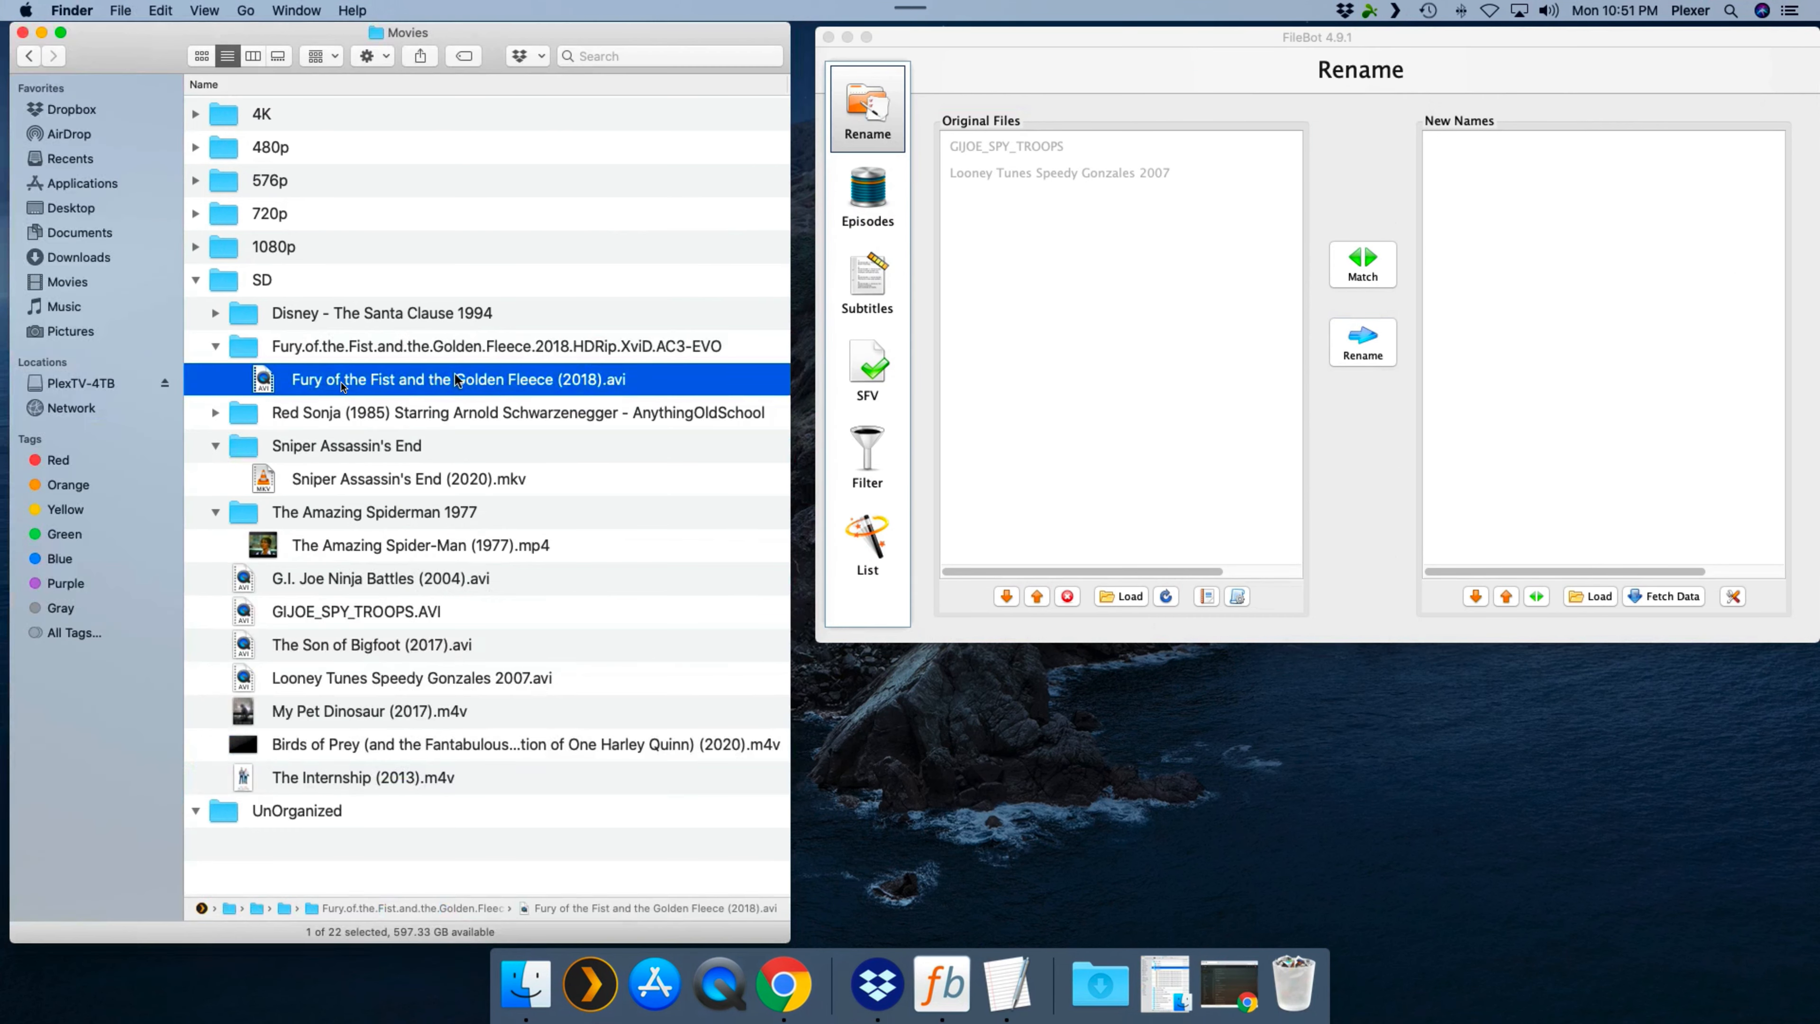
left_click(370, 350)
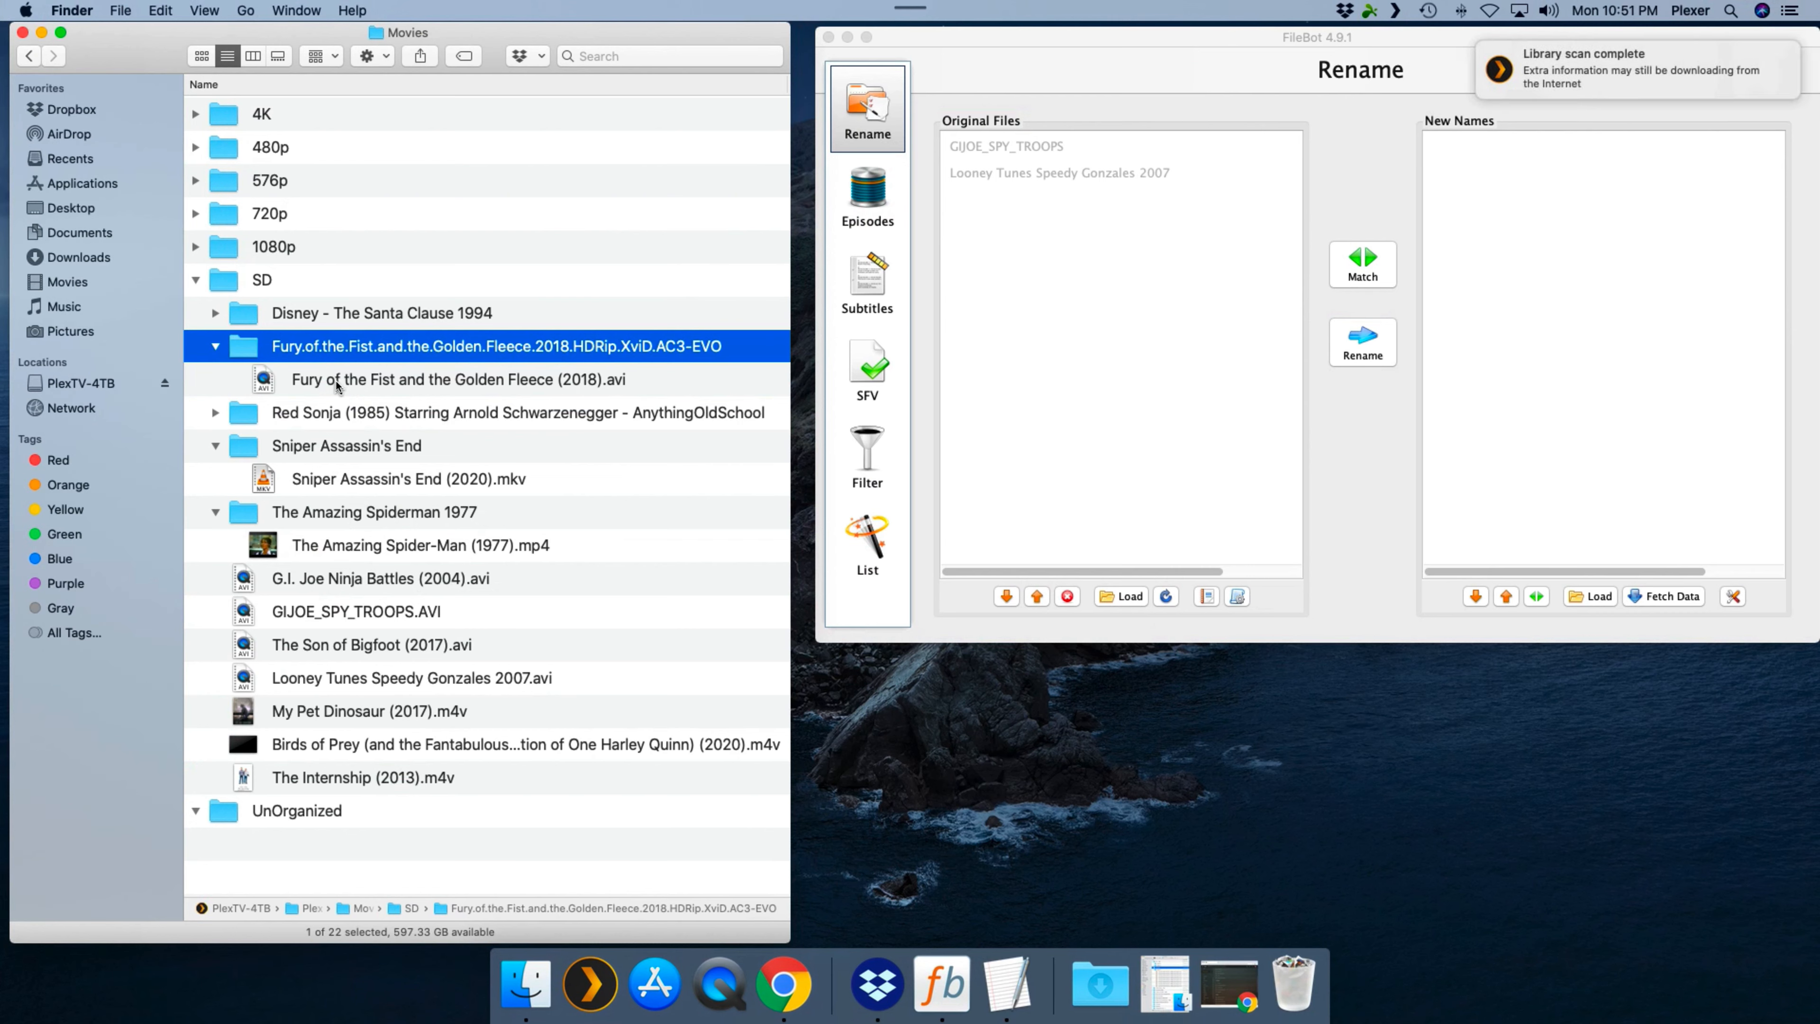
left_click(387, 380)
left_click_drag(390, 385, 259, 285)
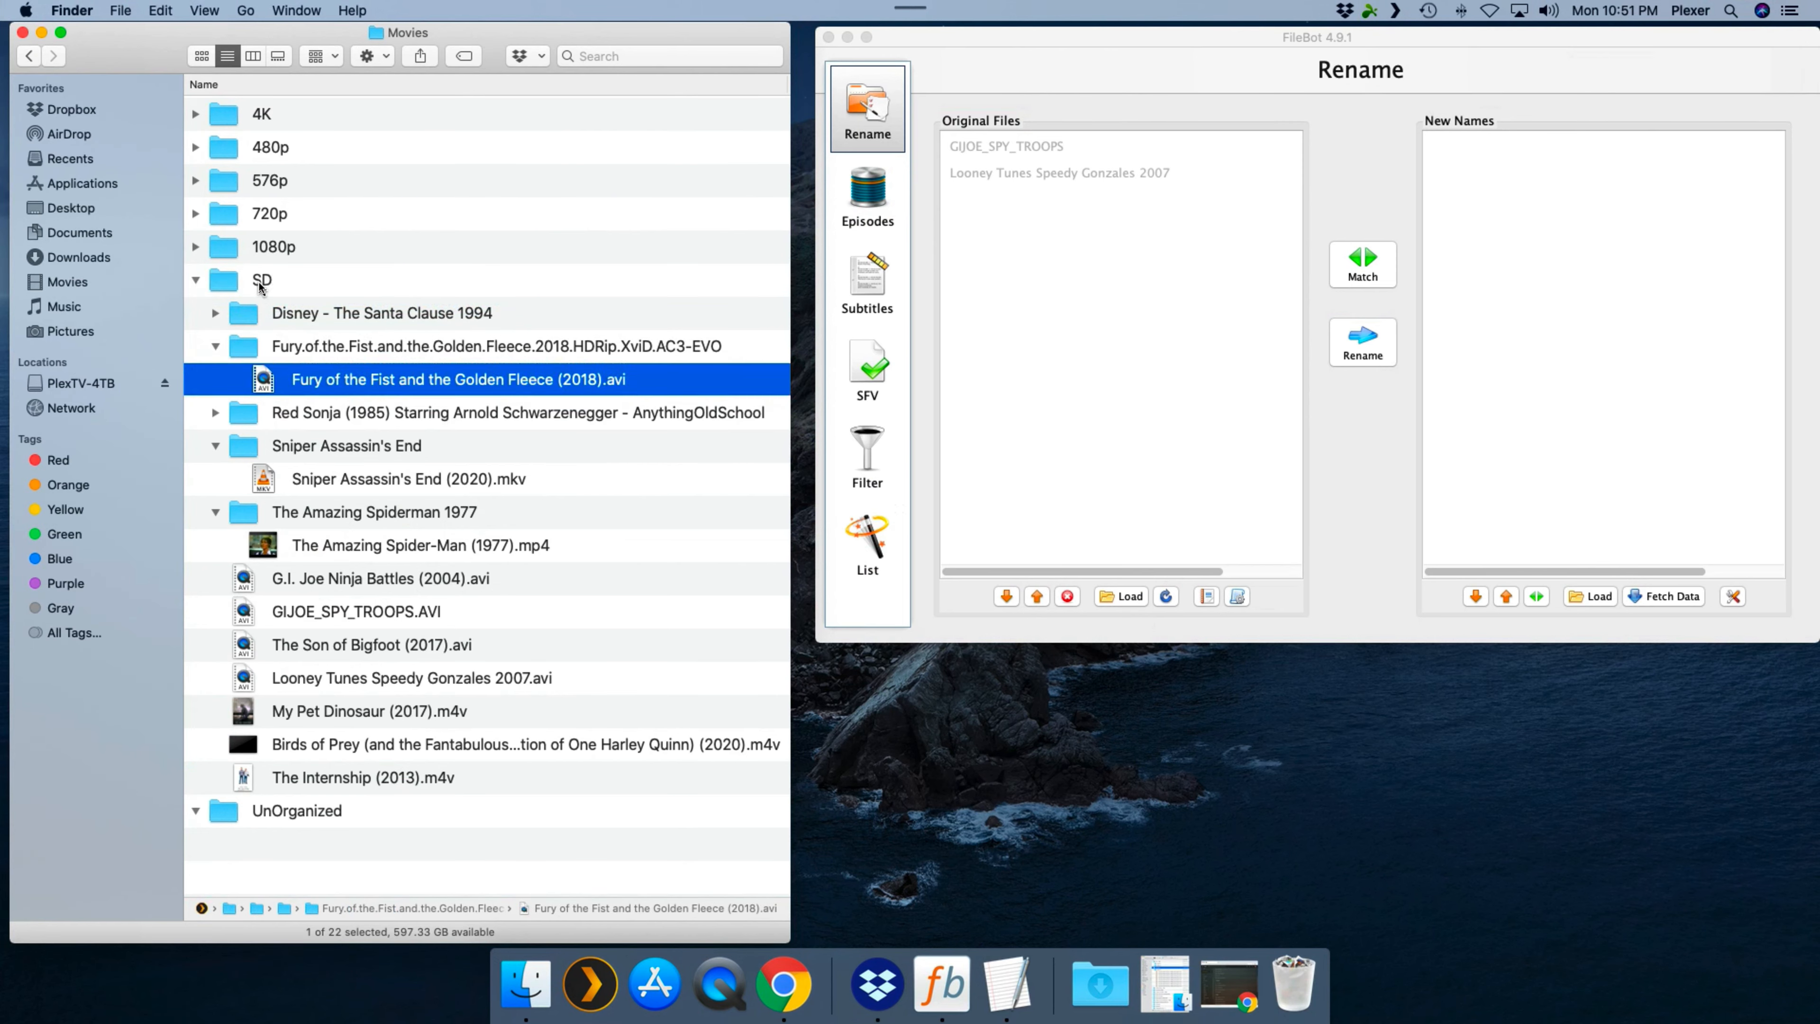
left_click(332, 349)
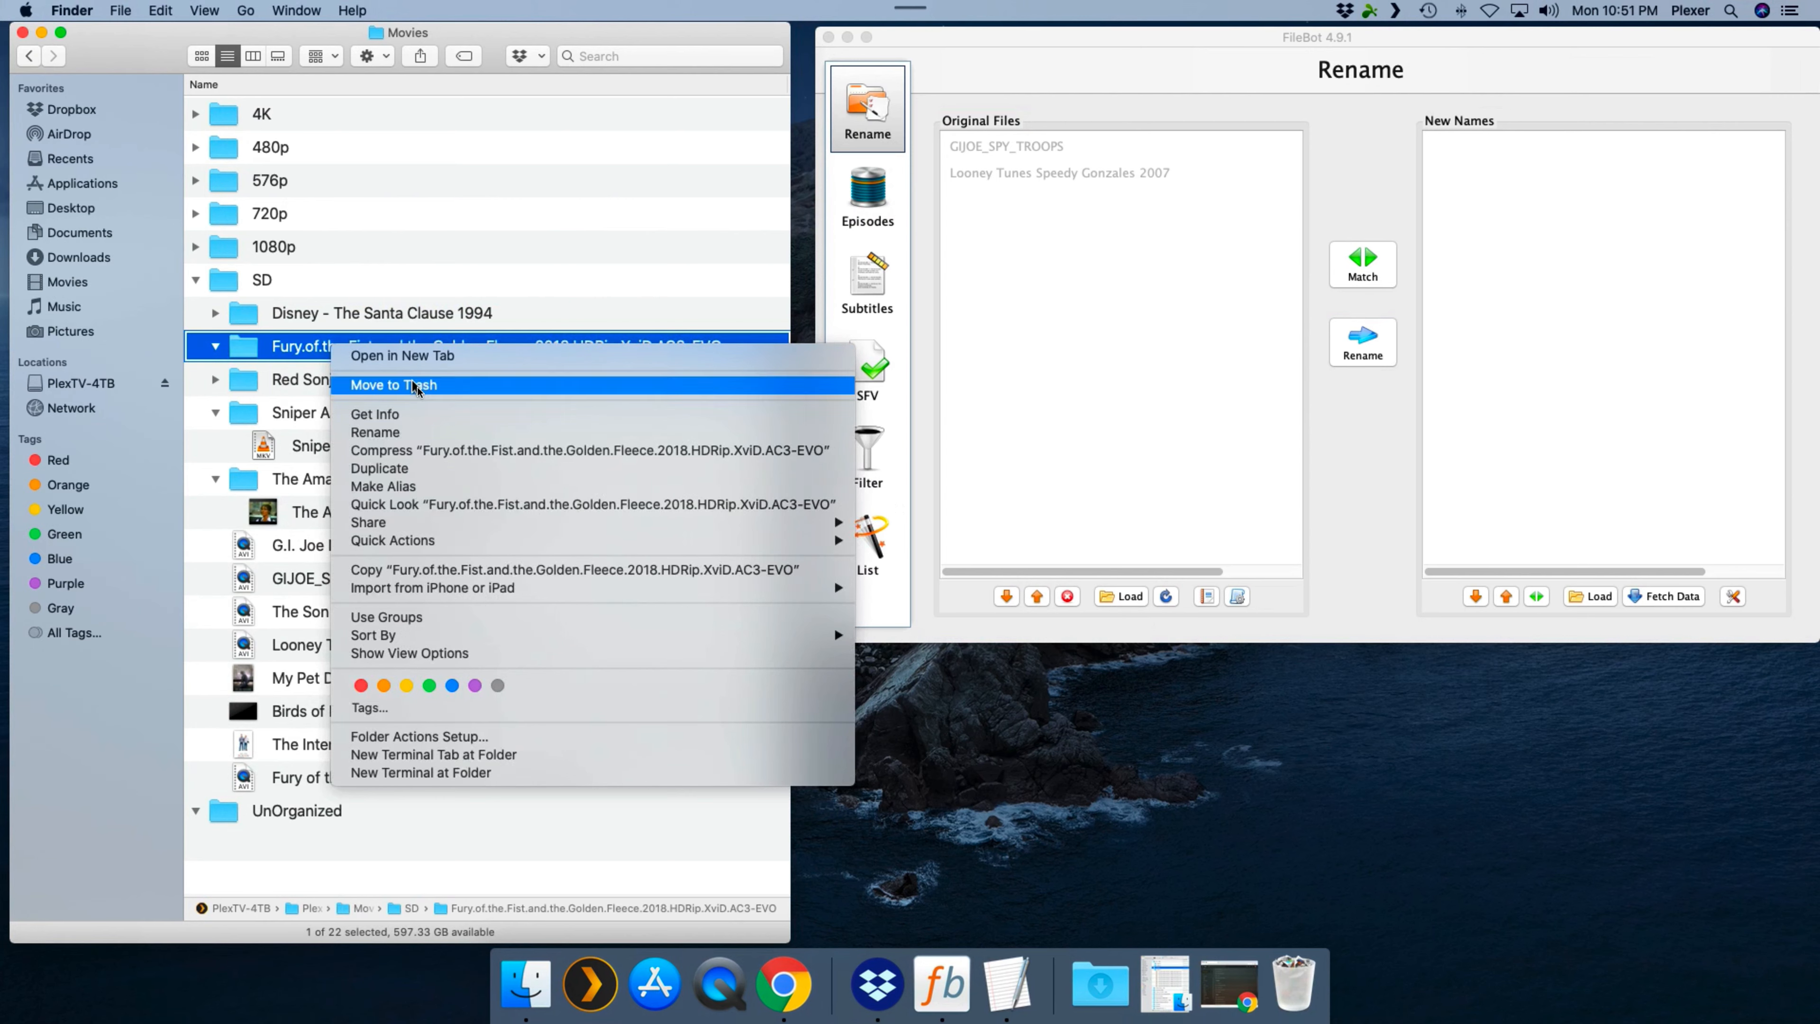
left_click(397, 382)
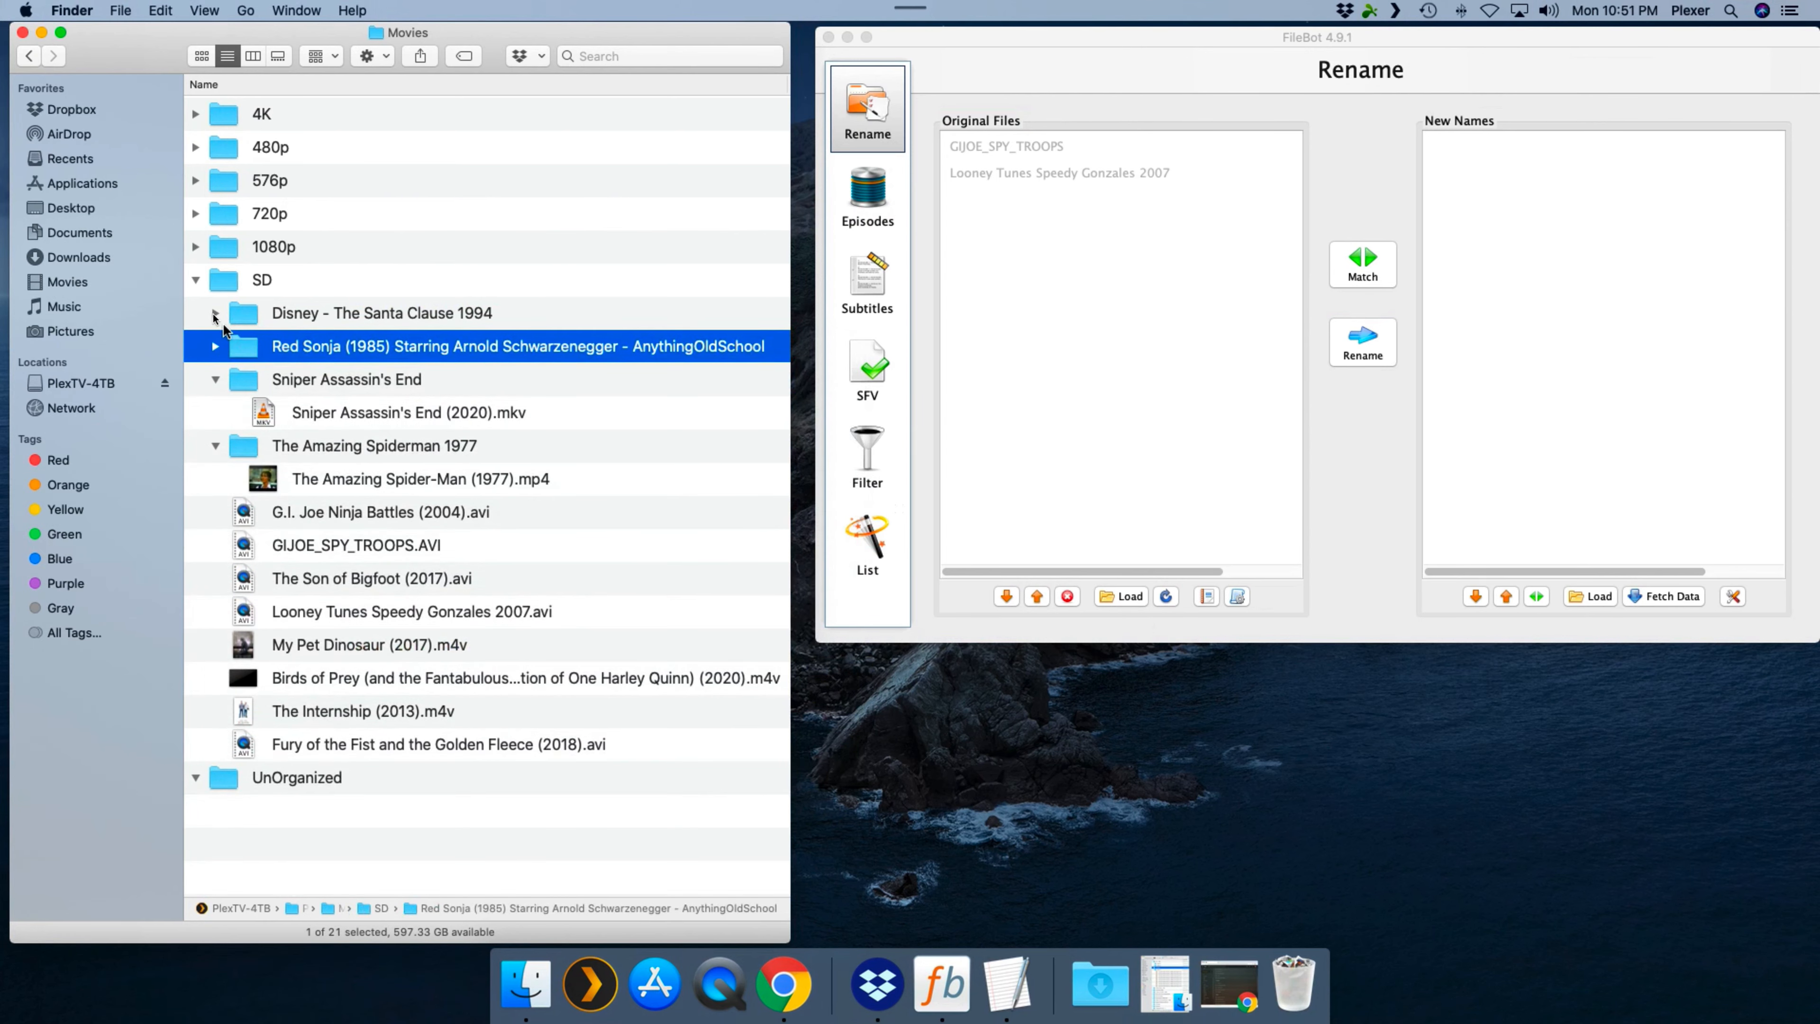
- Move The Santa Clause (1994).avi directly into the SD folder and trash the Disney - The Santa Clause 1994 folder
left_click(215, 313)
left_click_drag(343, 349, 234, 283)
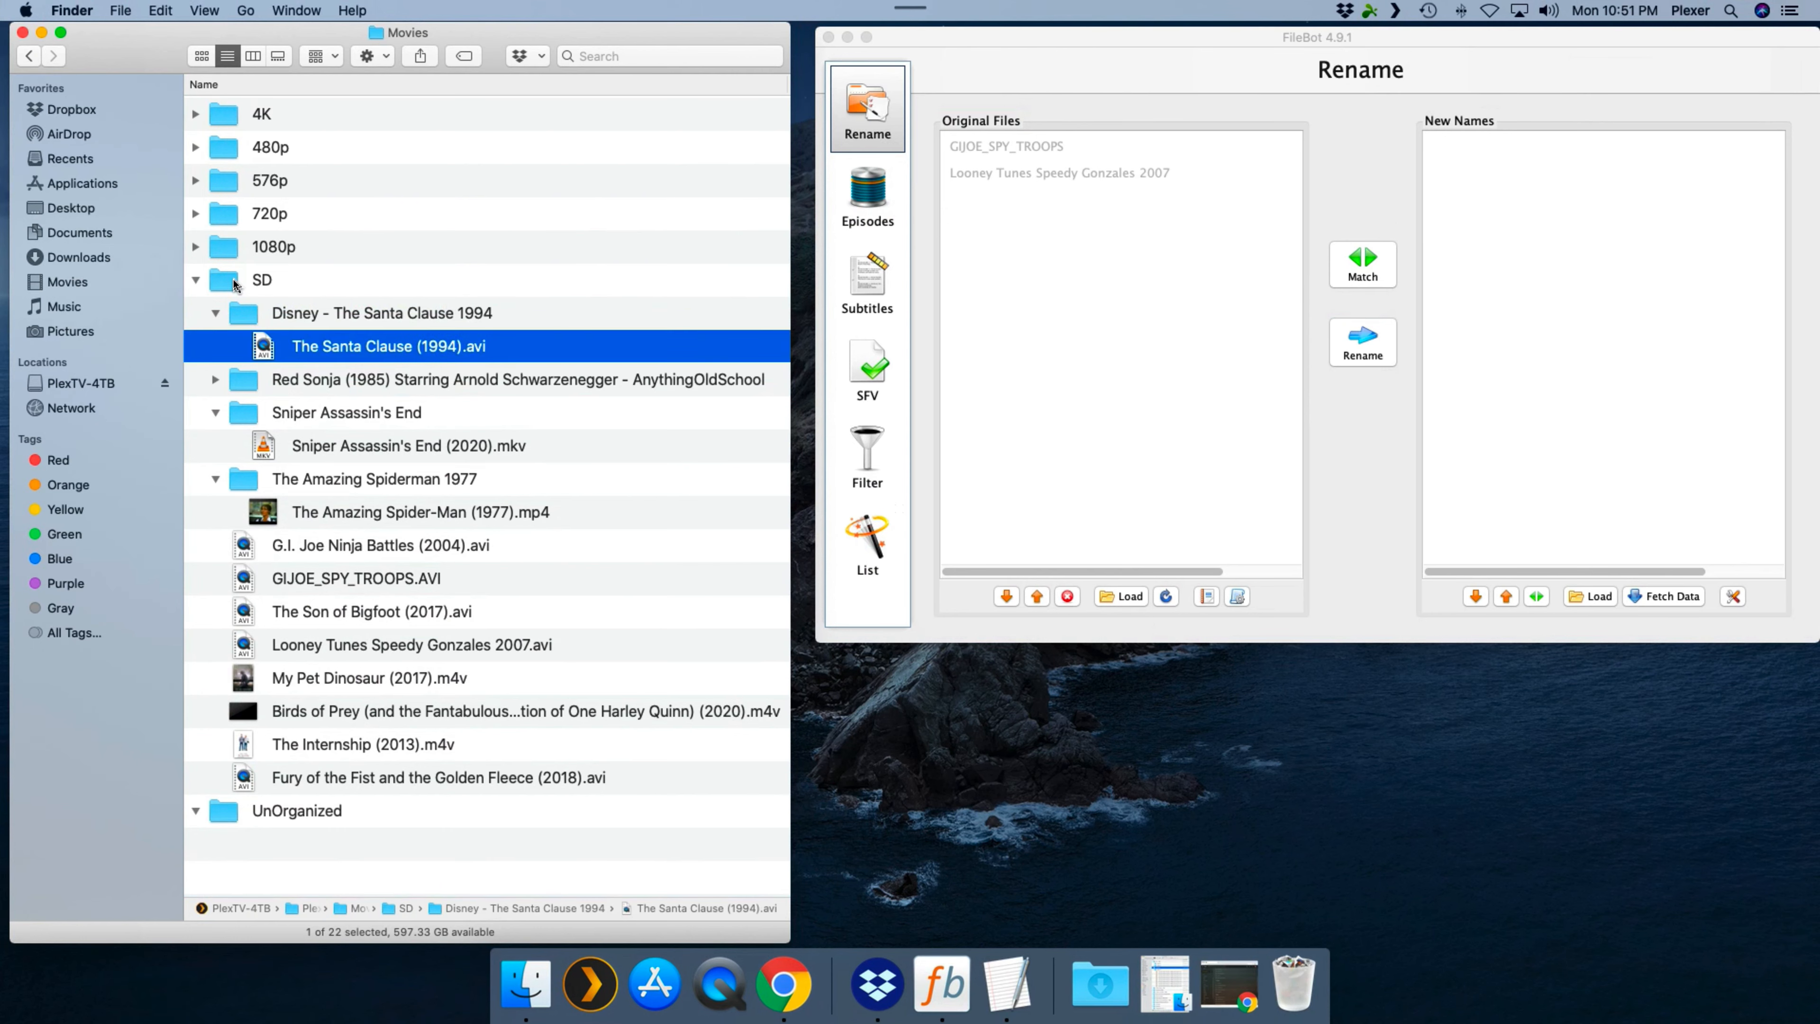
left_click(319, 317)
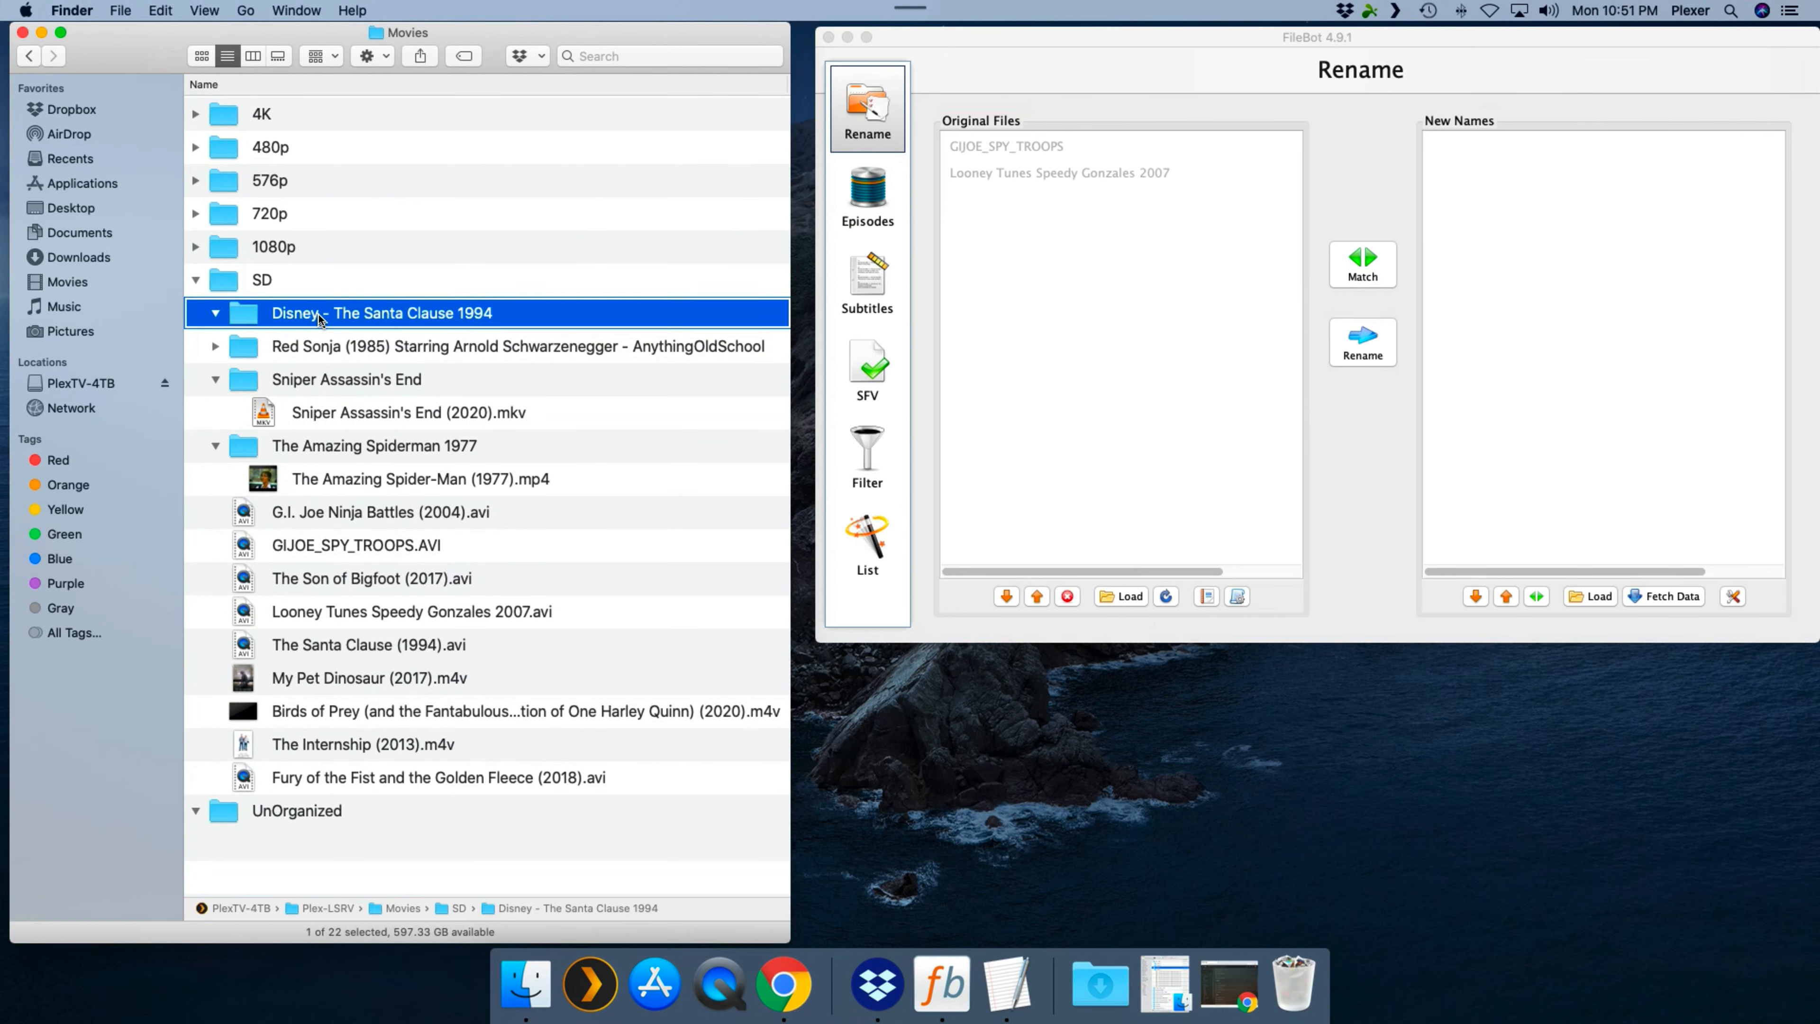
right_click(319, 318)
left_click(366, 354)
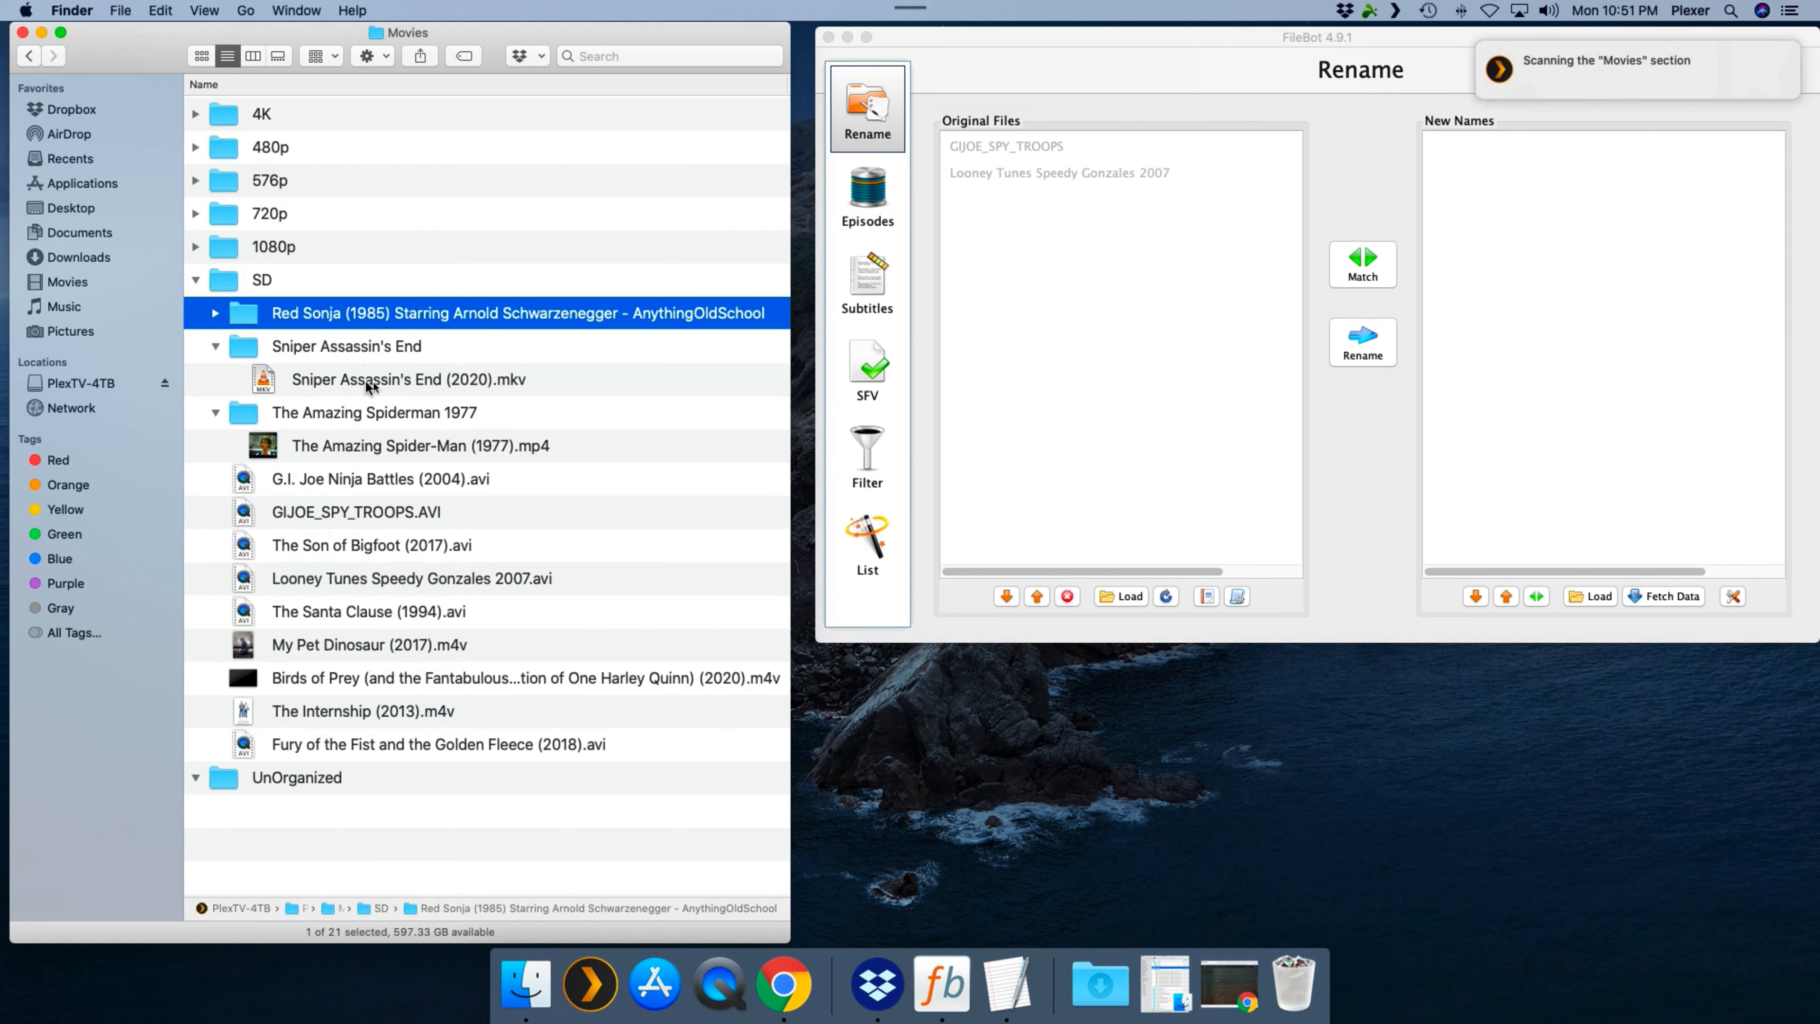
- Move Sniper Assassin's End (2020).mkv and The Amazing Spider-Man (1977).mp4 out of their subfolders into the SD folder
left_click(394, 380)
left_click_drag(394, 380, 278, 283)
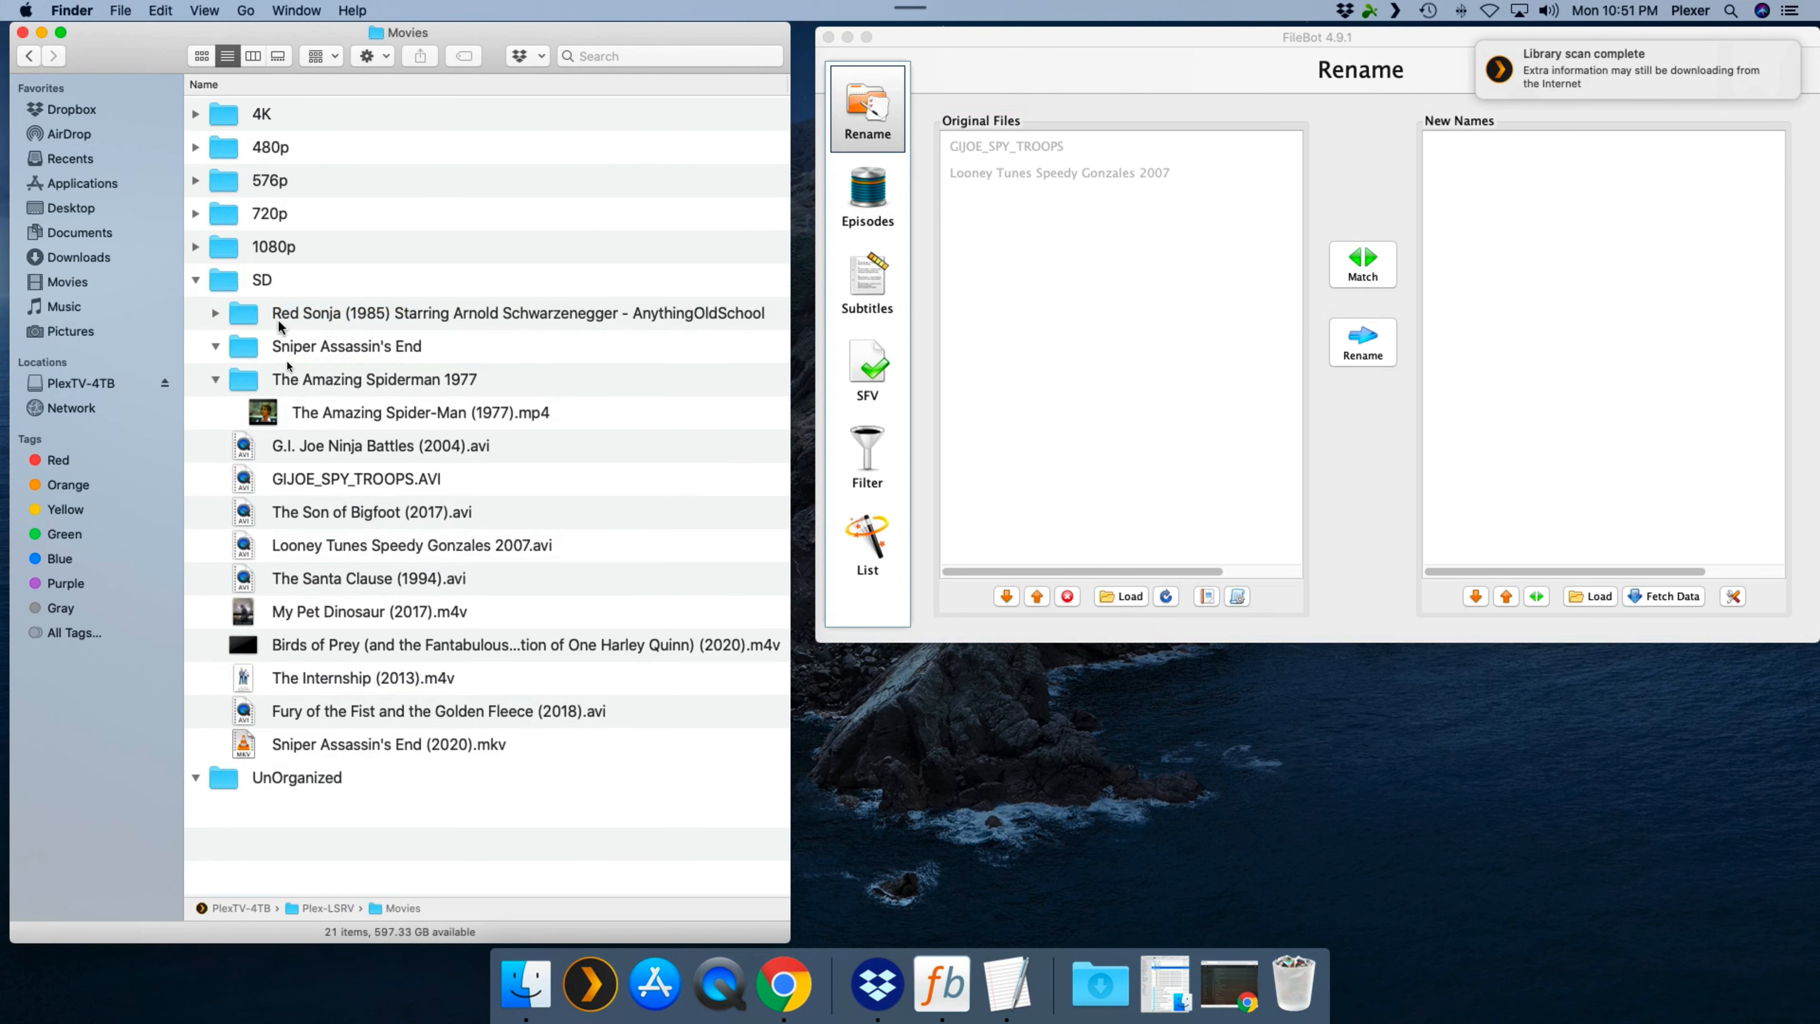
left_click(369, 420)
left_click_drag(370, 420, 261, 283)
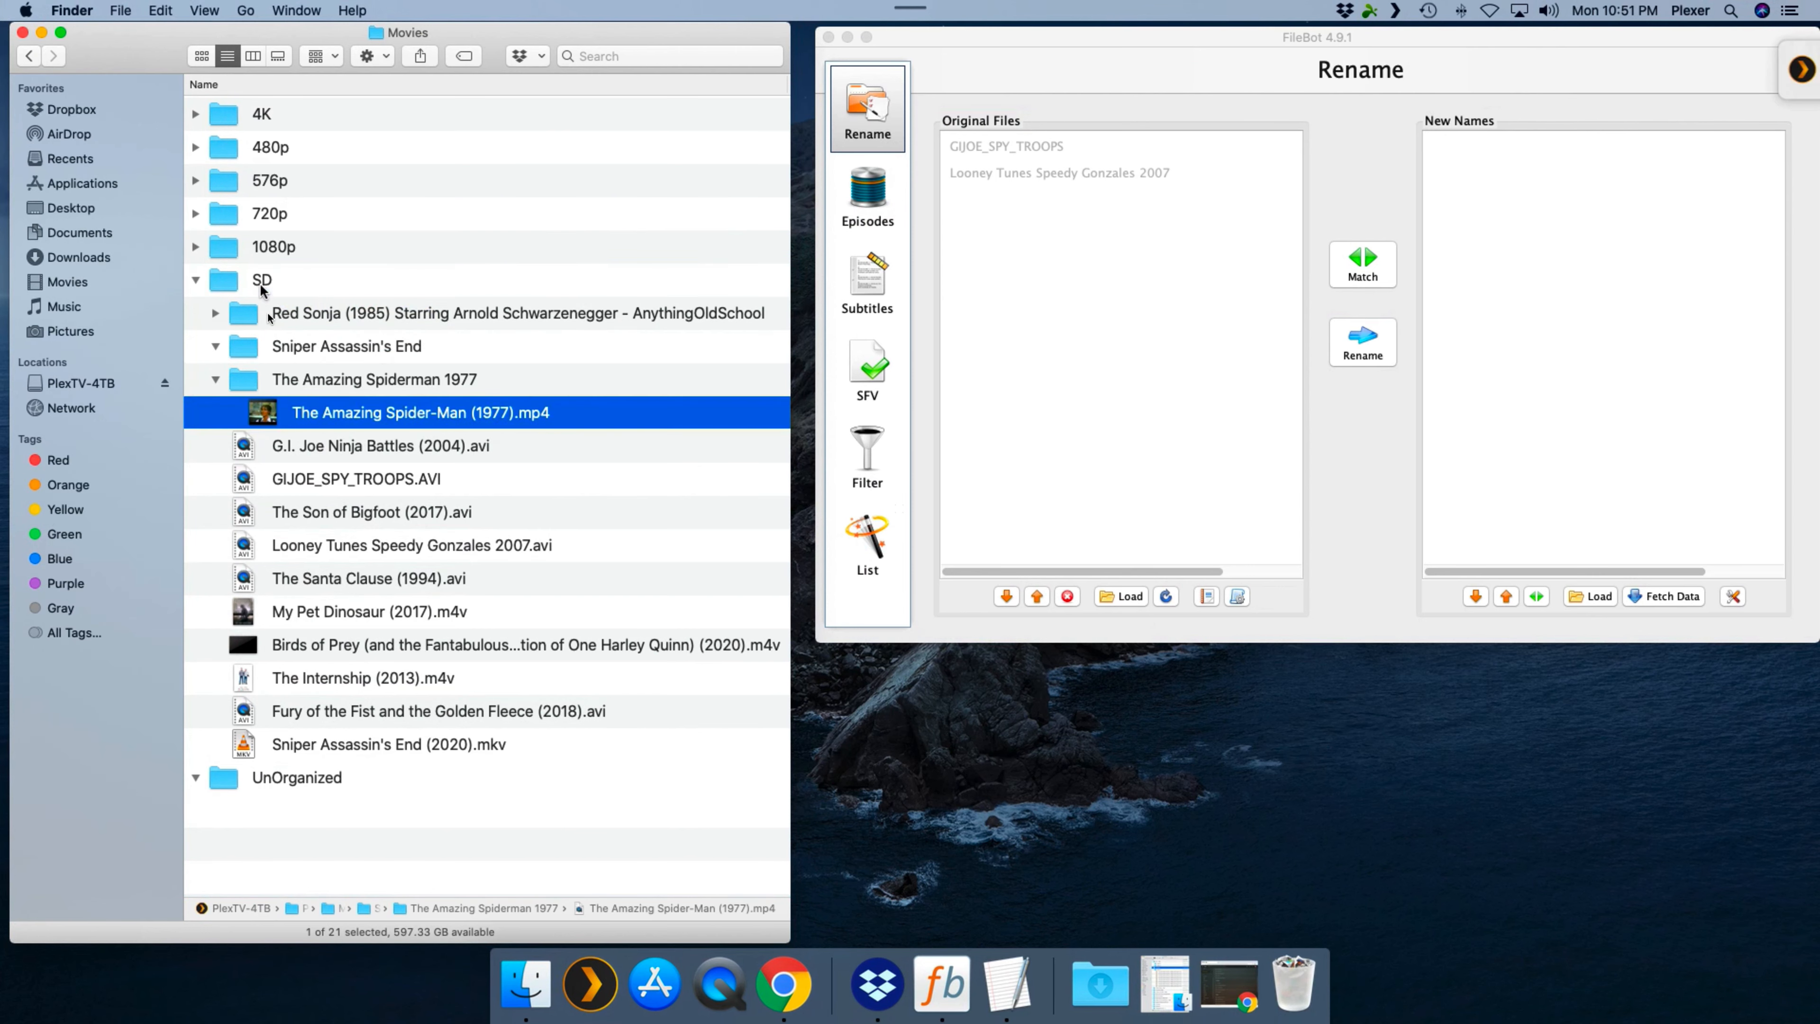
- Trash the emptied Sniper Assassin's End and The Amazing Spiderman 1977 folders
left_click(308, 347)
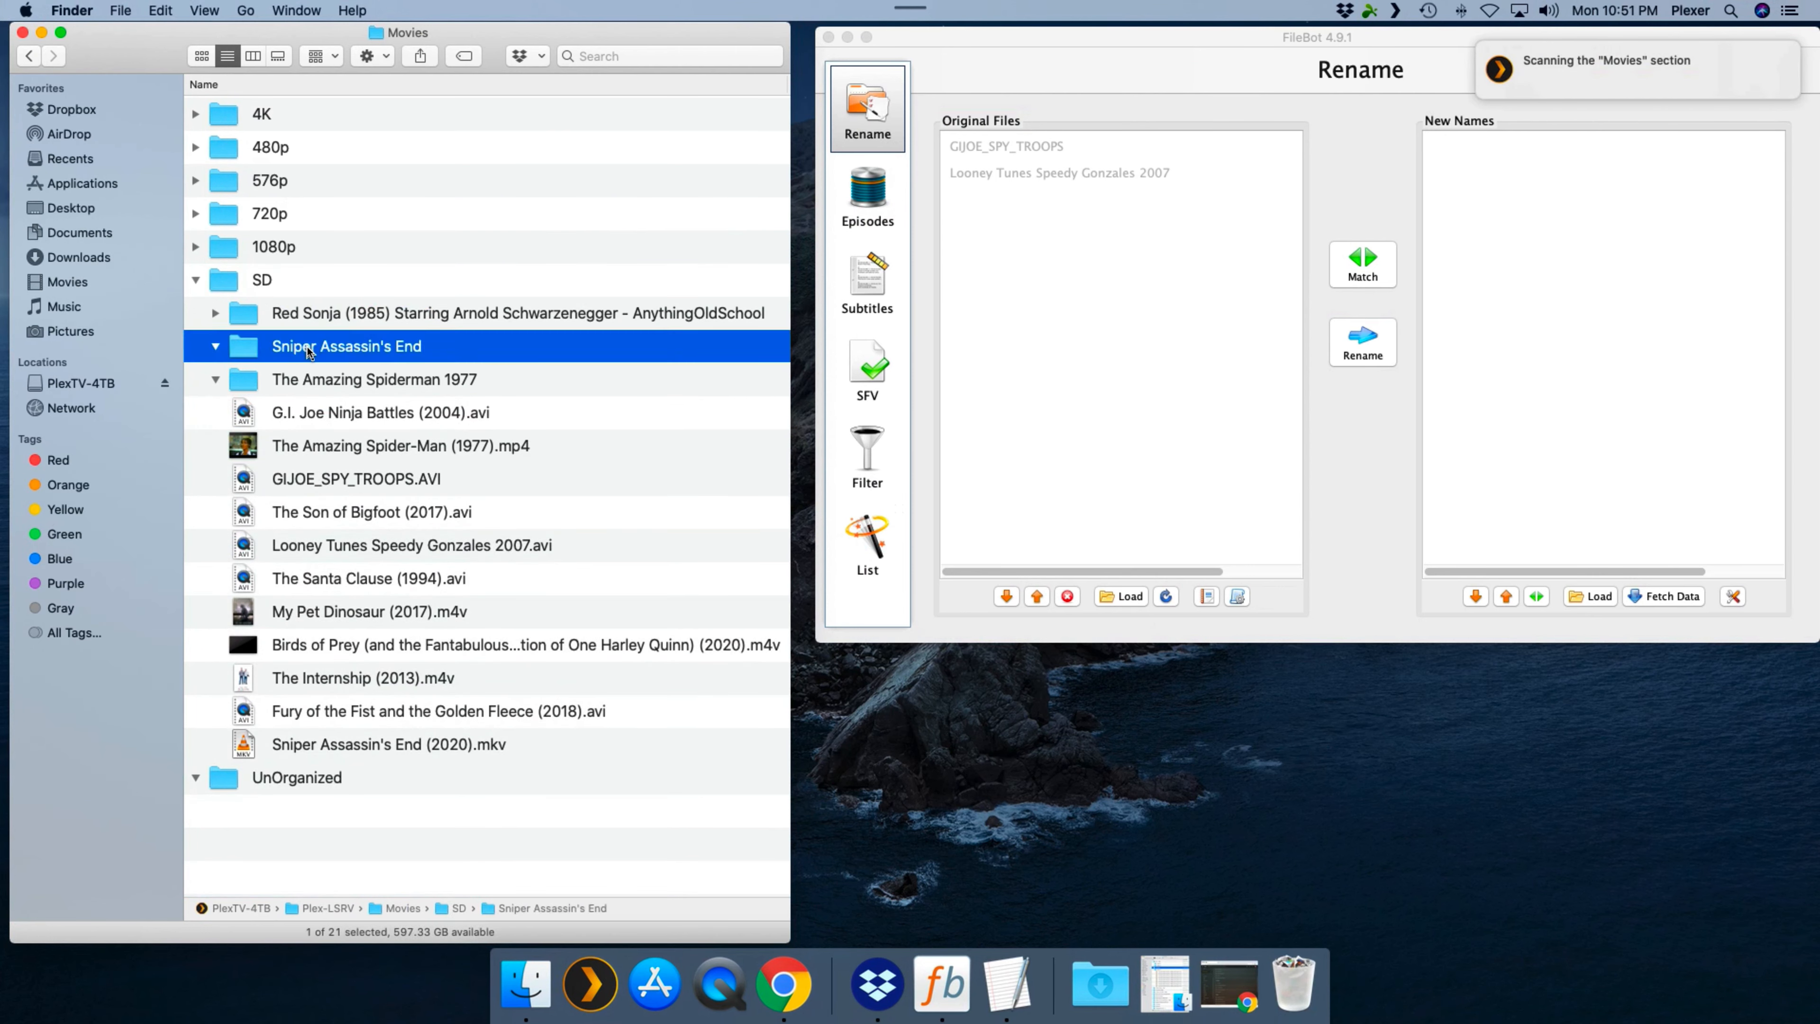
left_click(306, 380, "shift")
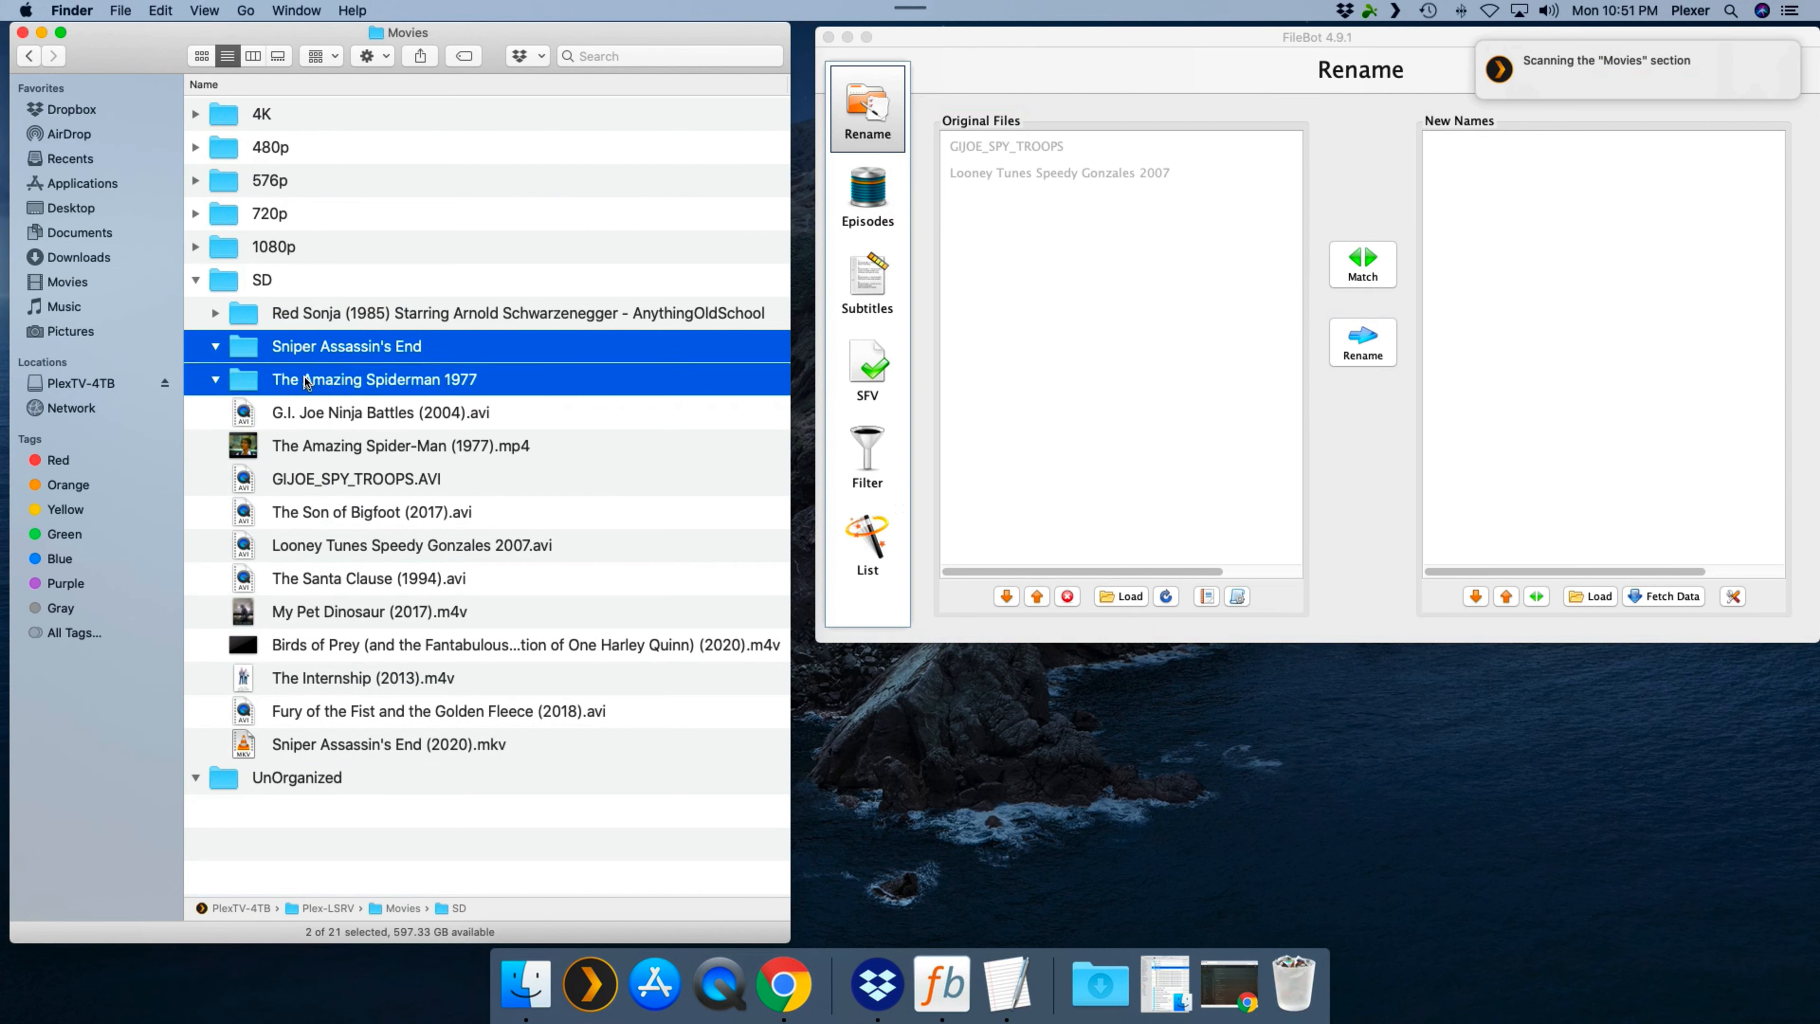
right_click(306, 380)
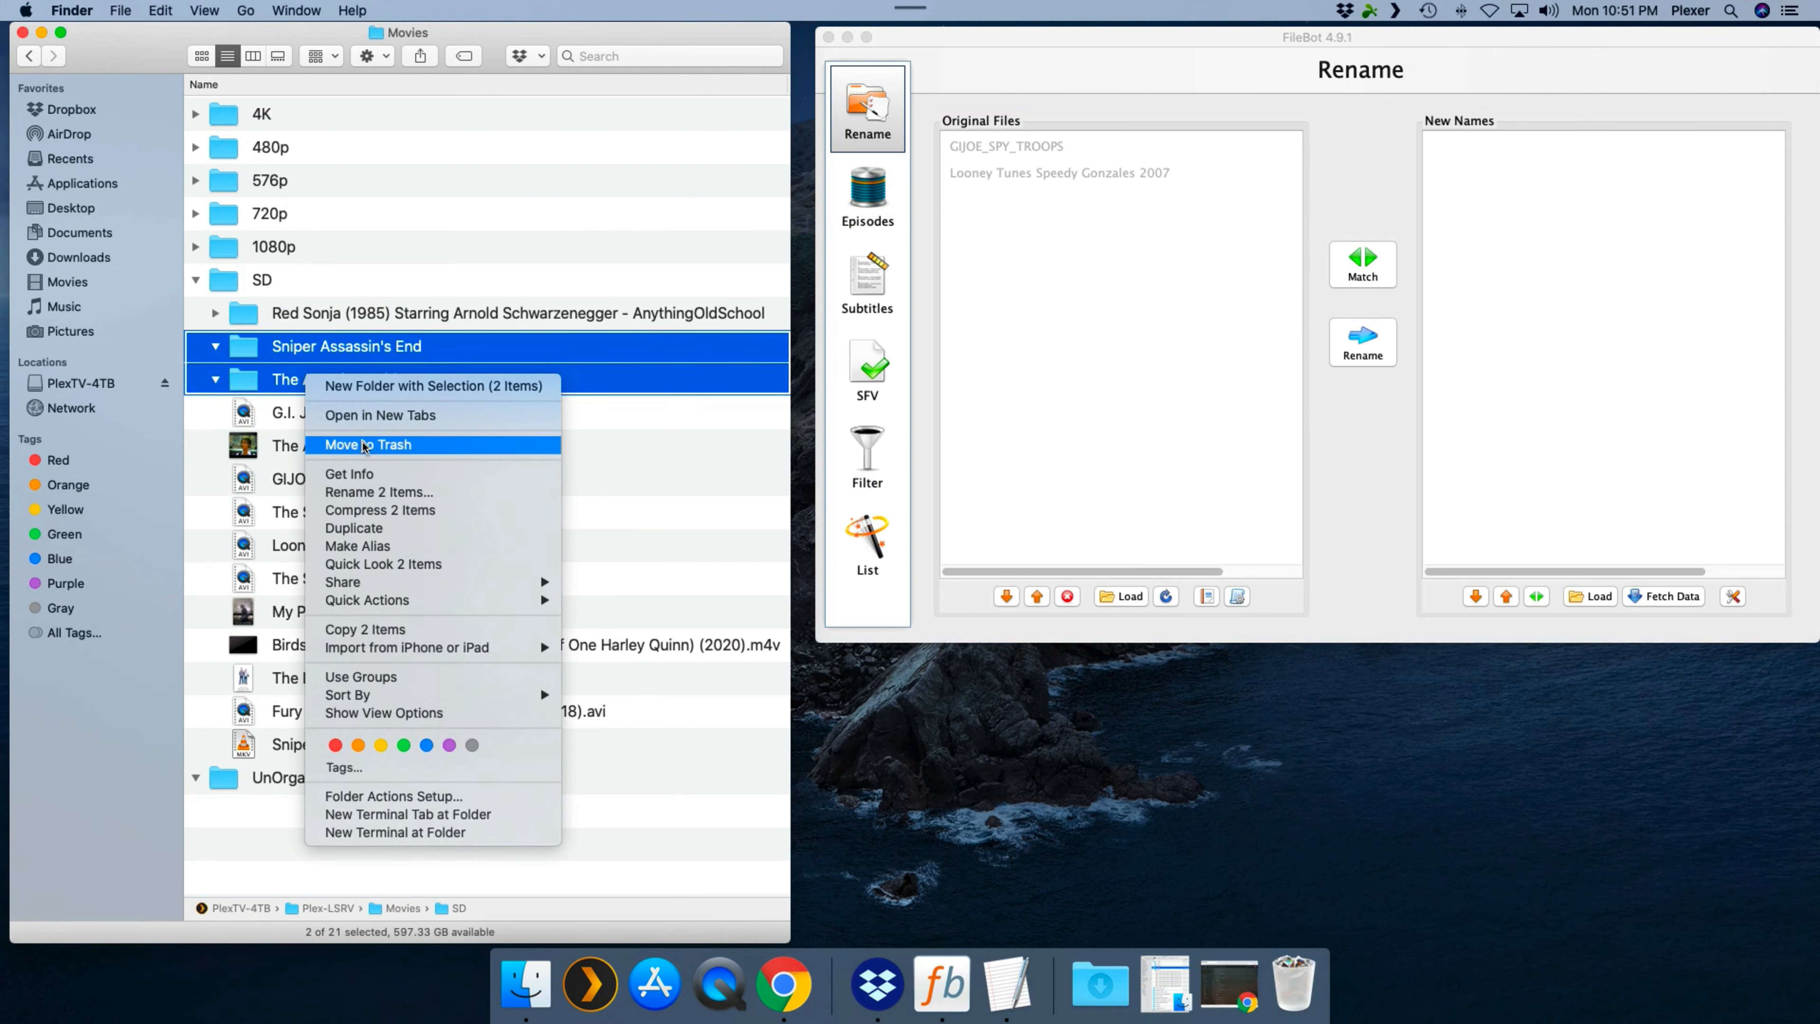
left_click(365, 446)
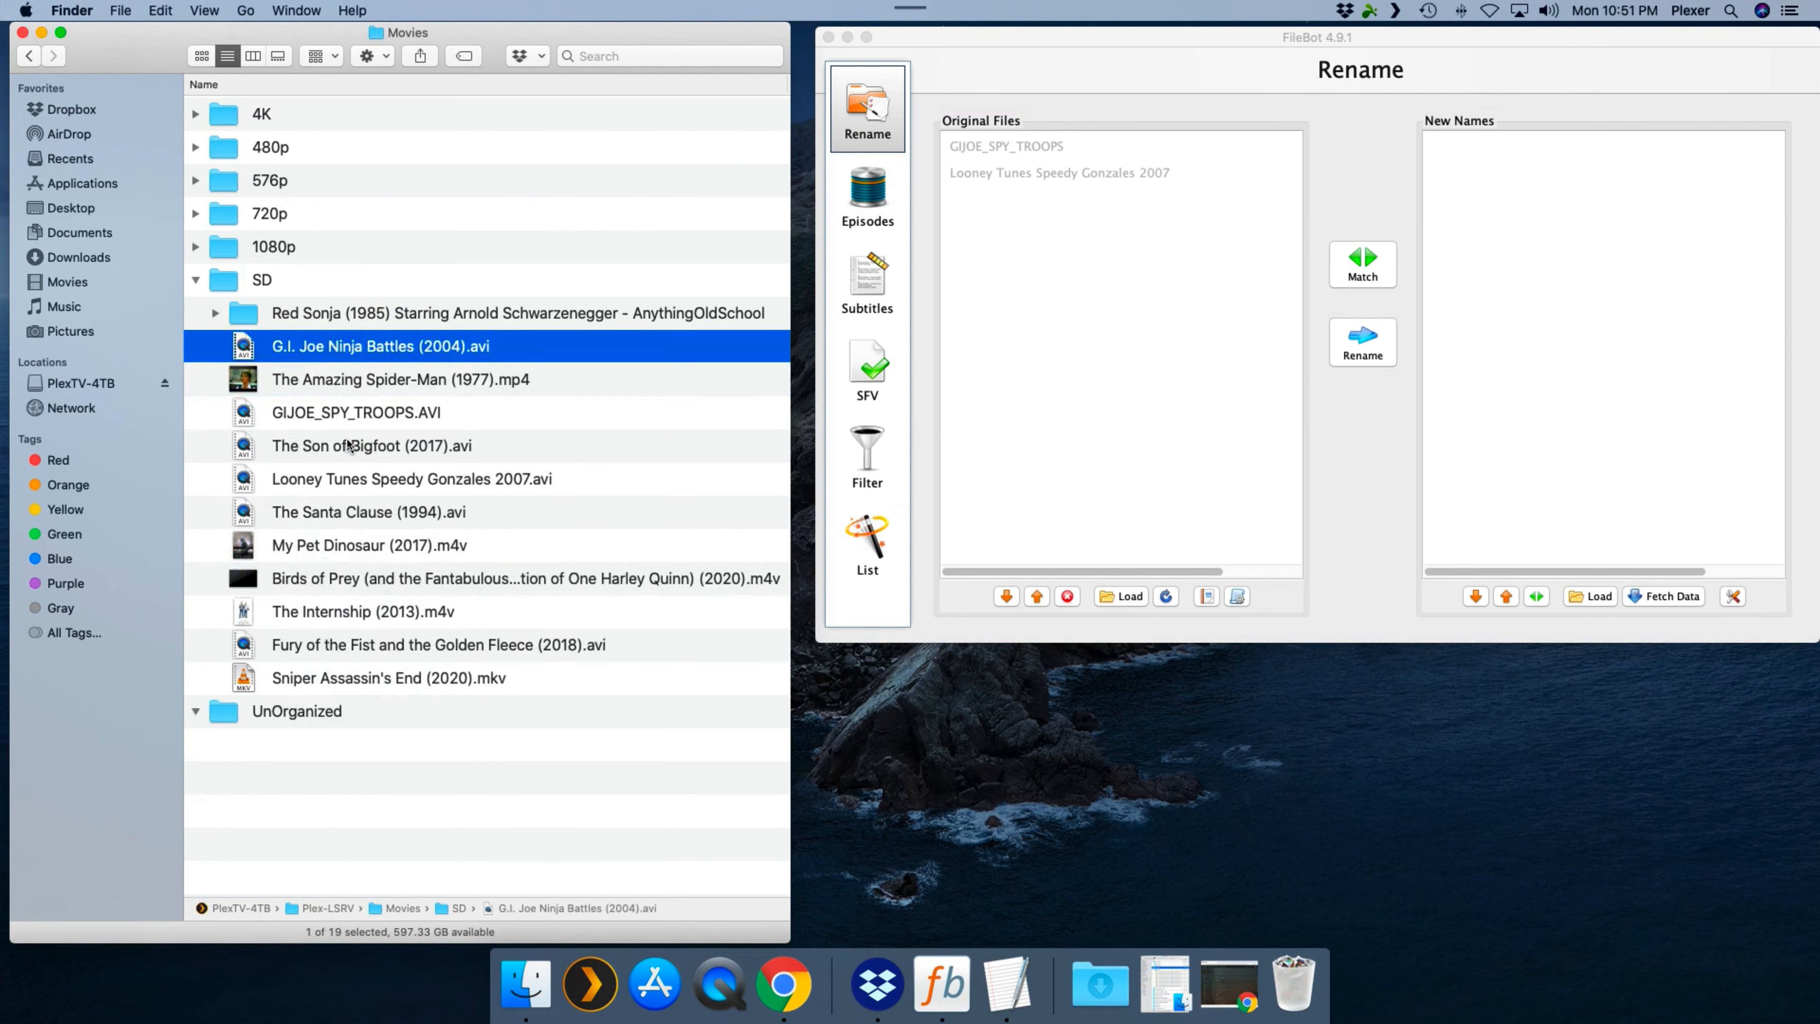
- Move GIJOE_SPY_TROOPS.AVI and Looney Tunes Speedy Gonzales 2007.avi from SD into the UnOrganized folder
left_click(335, 414)
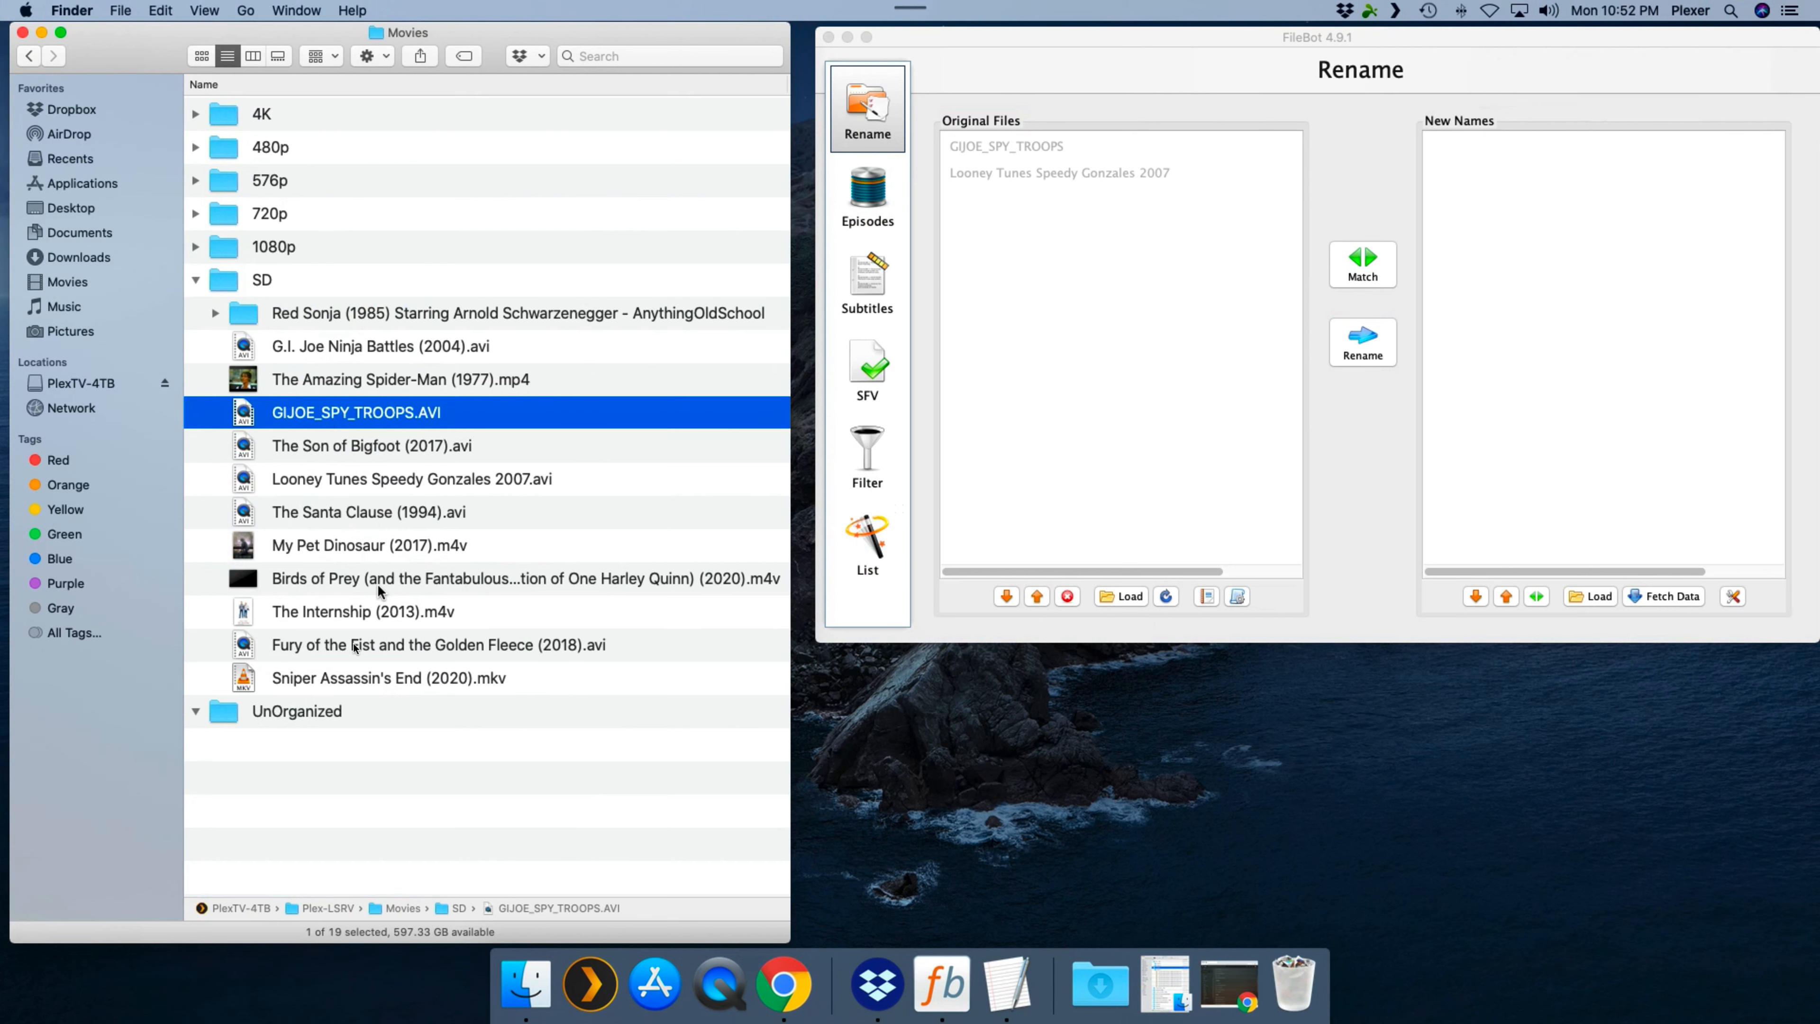
left_click(401, 478, "super")
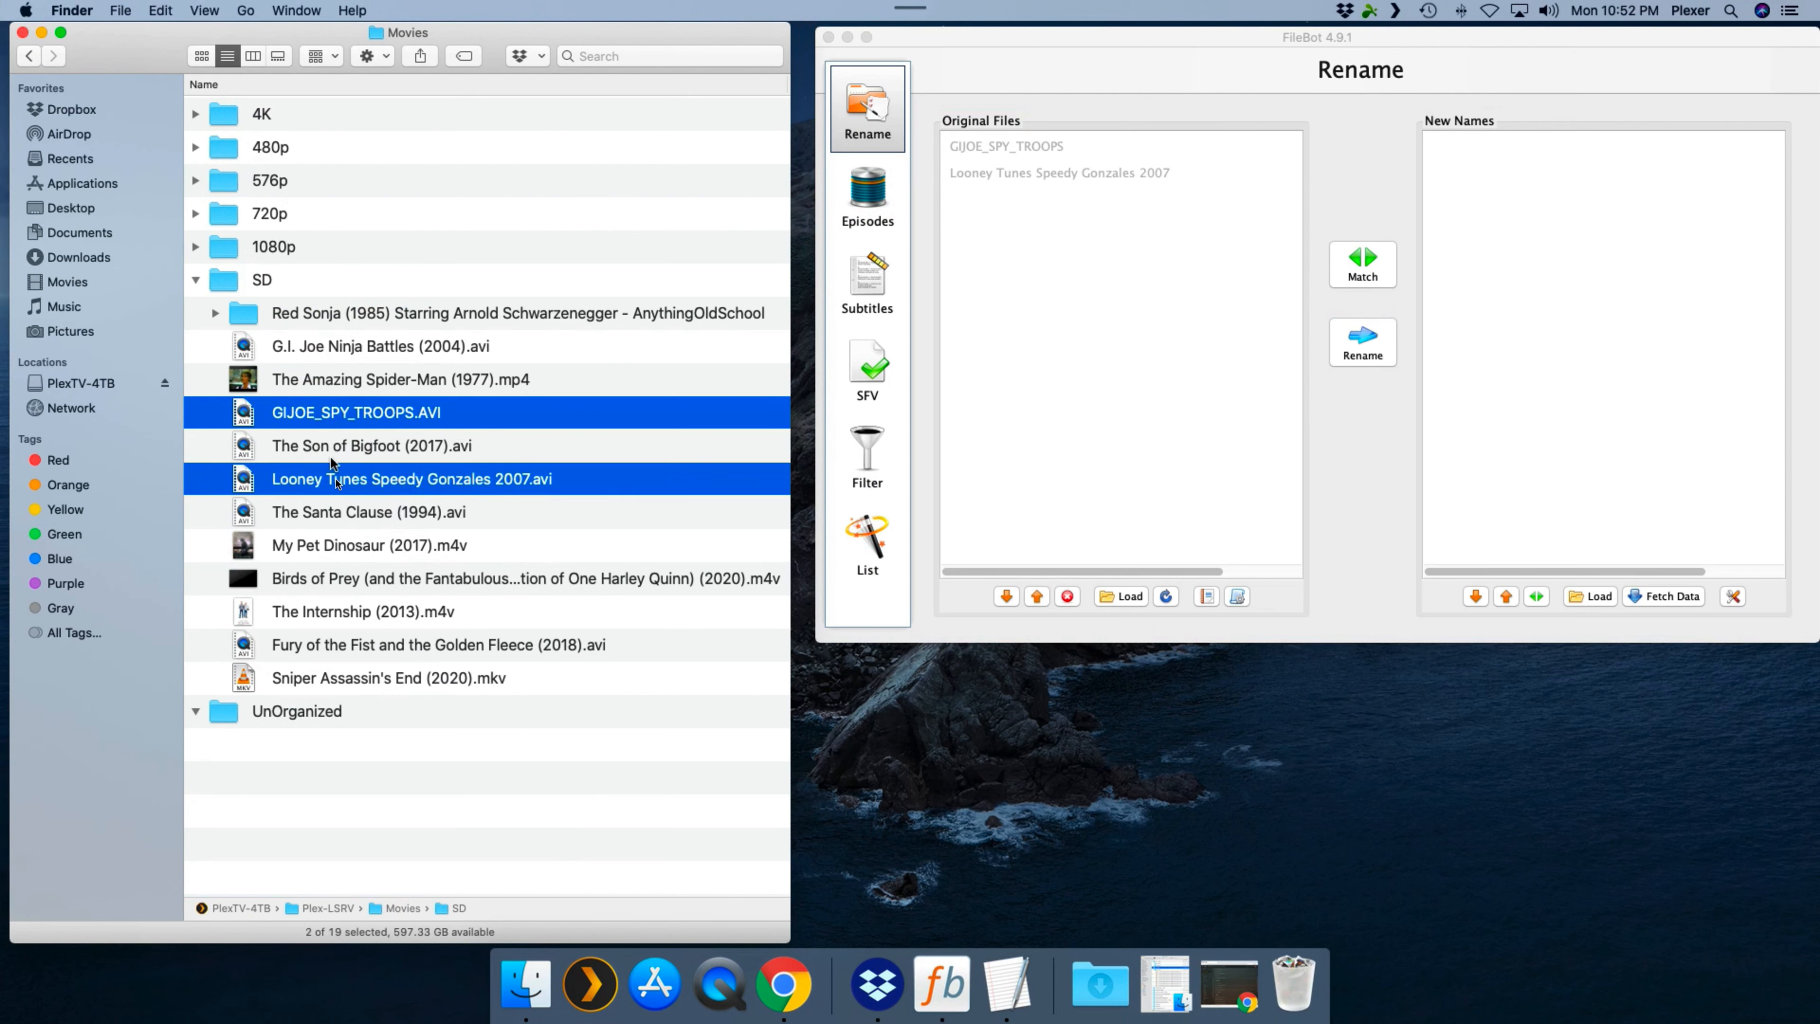
left_click_drag(335, 482, 283, 718)
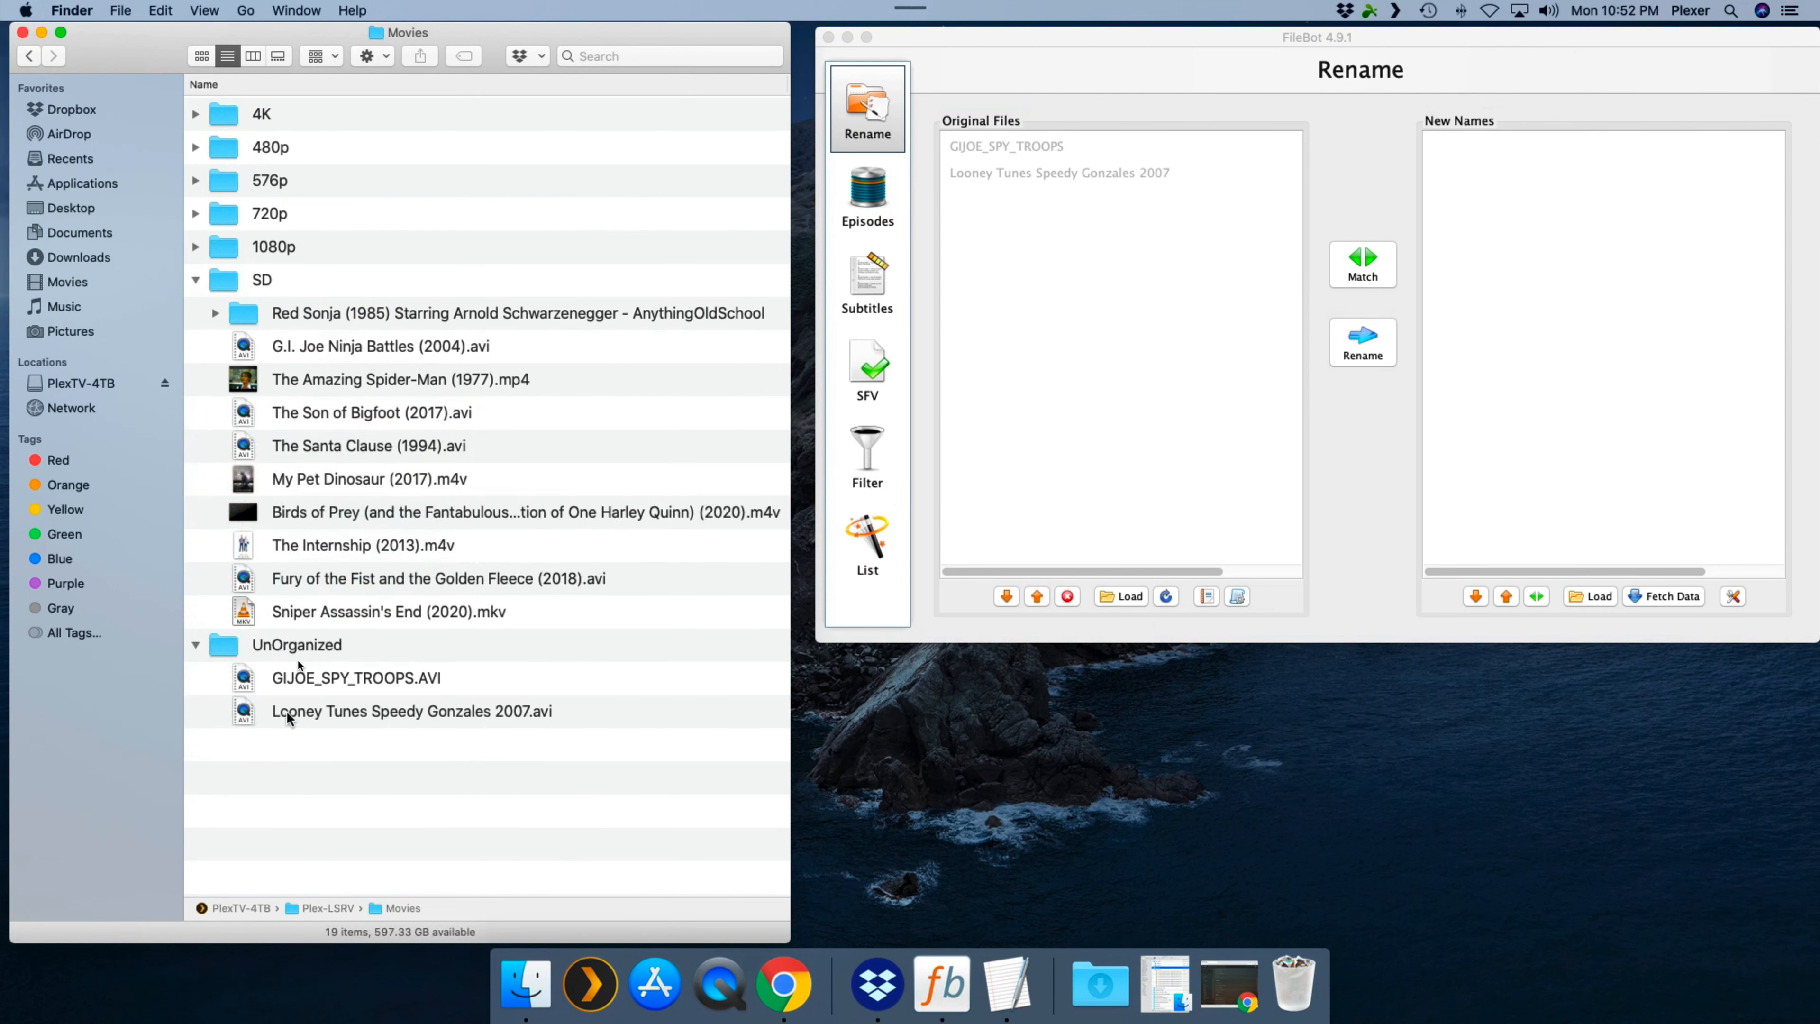
- Move GIJOE_SPY_TROOPS.AVI and Looney Tunes Speedy Gonzales 2007.avi from UnOrganized back into the SD folder
left_click(315, 677)
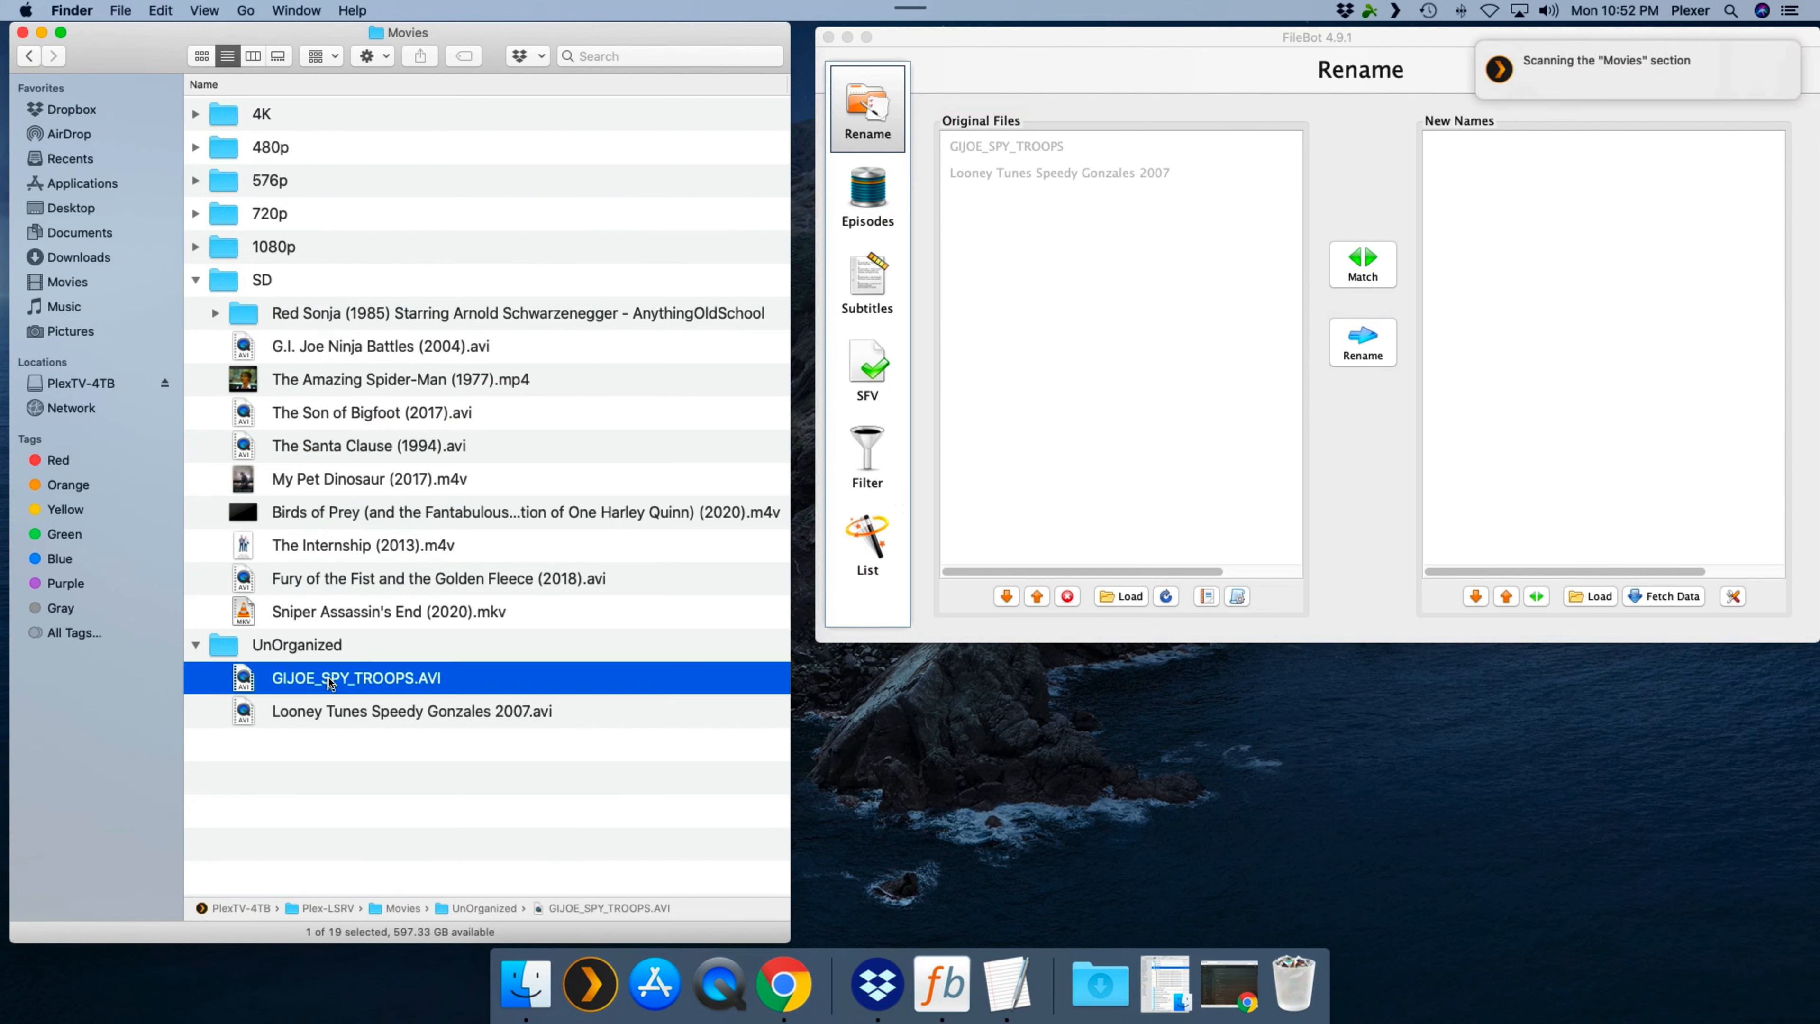
left_click(324, 712, "shift")
left_click_drag(334, 717, 264, 283)
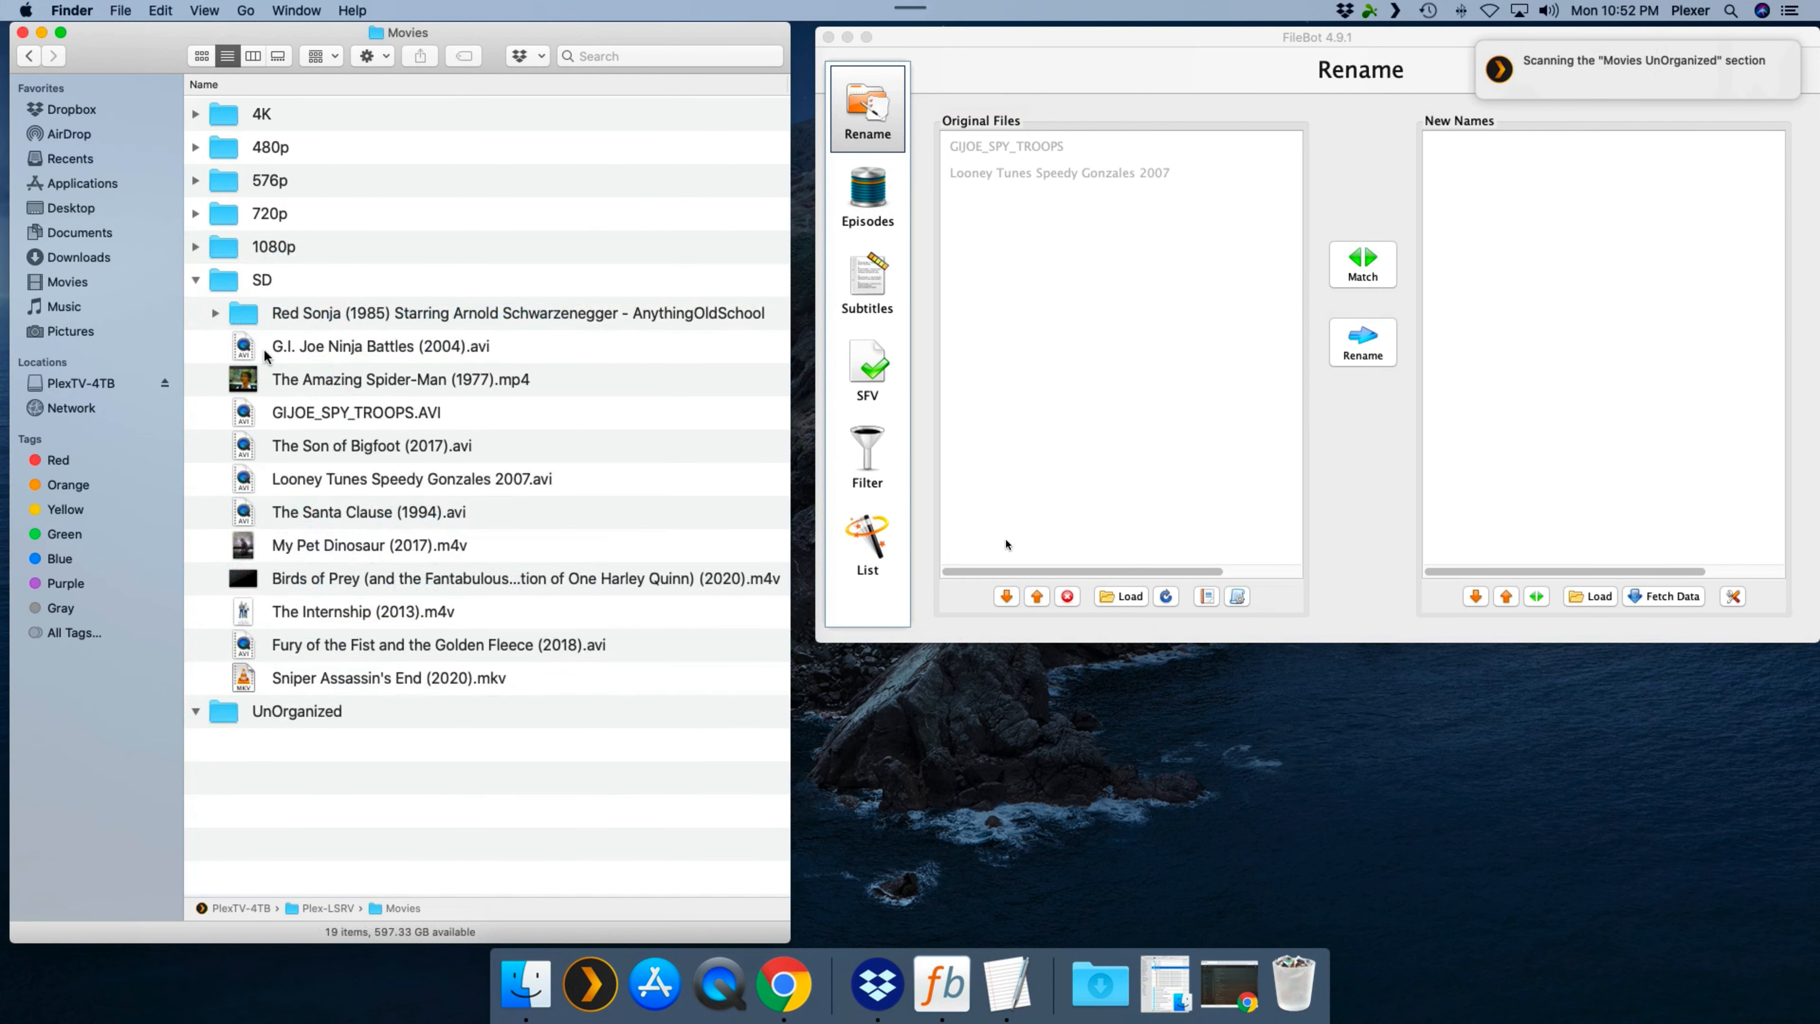
- Minimize the PlexTv remote session window to return to the local desktop
left_click(1332, 586)
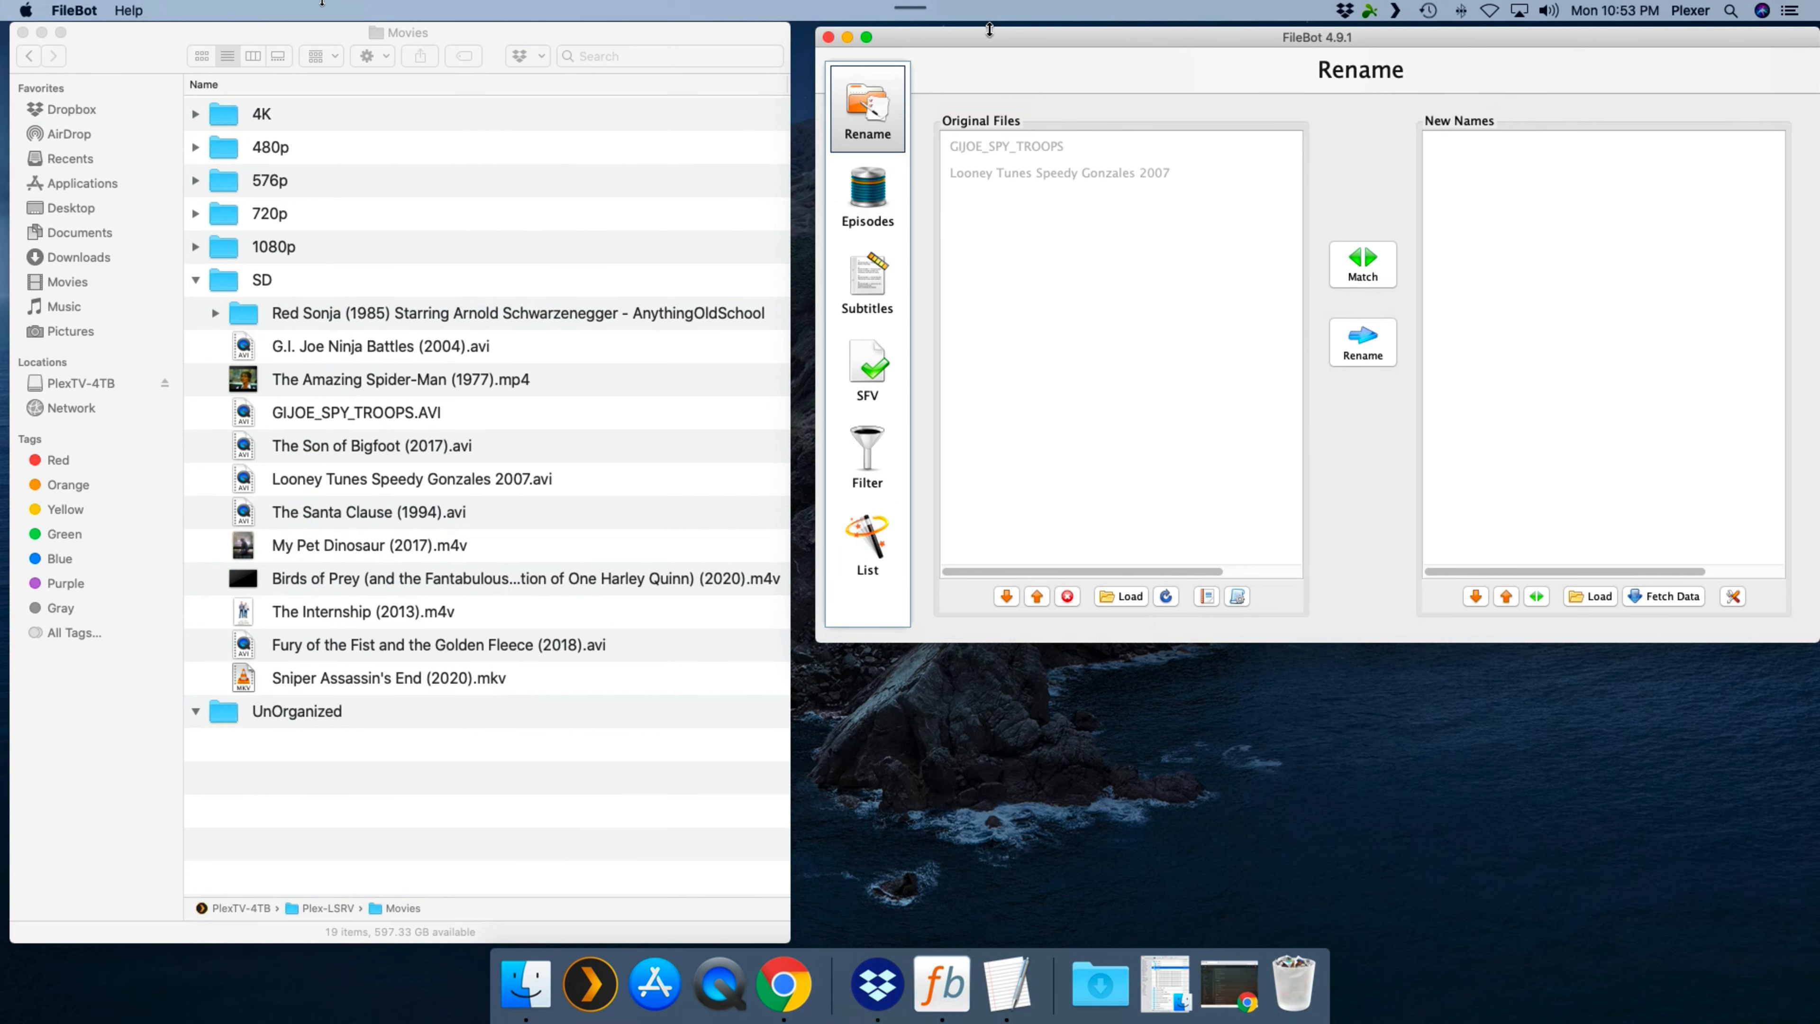
left_click(37, 25)
left_click(186, 32)
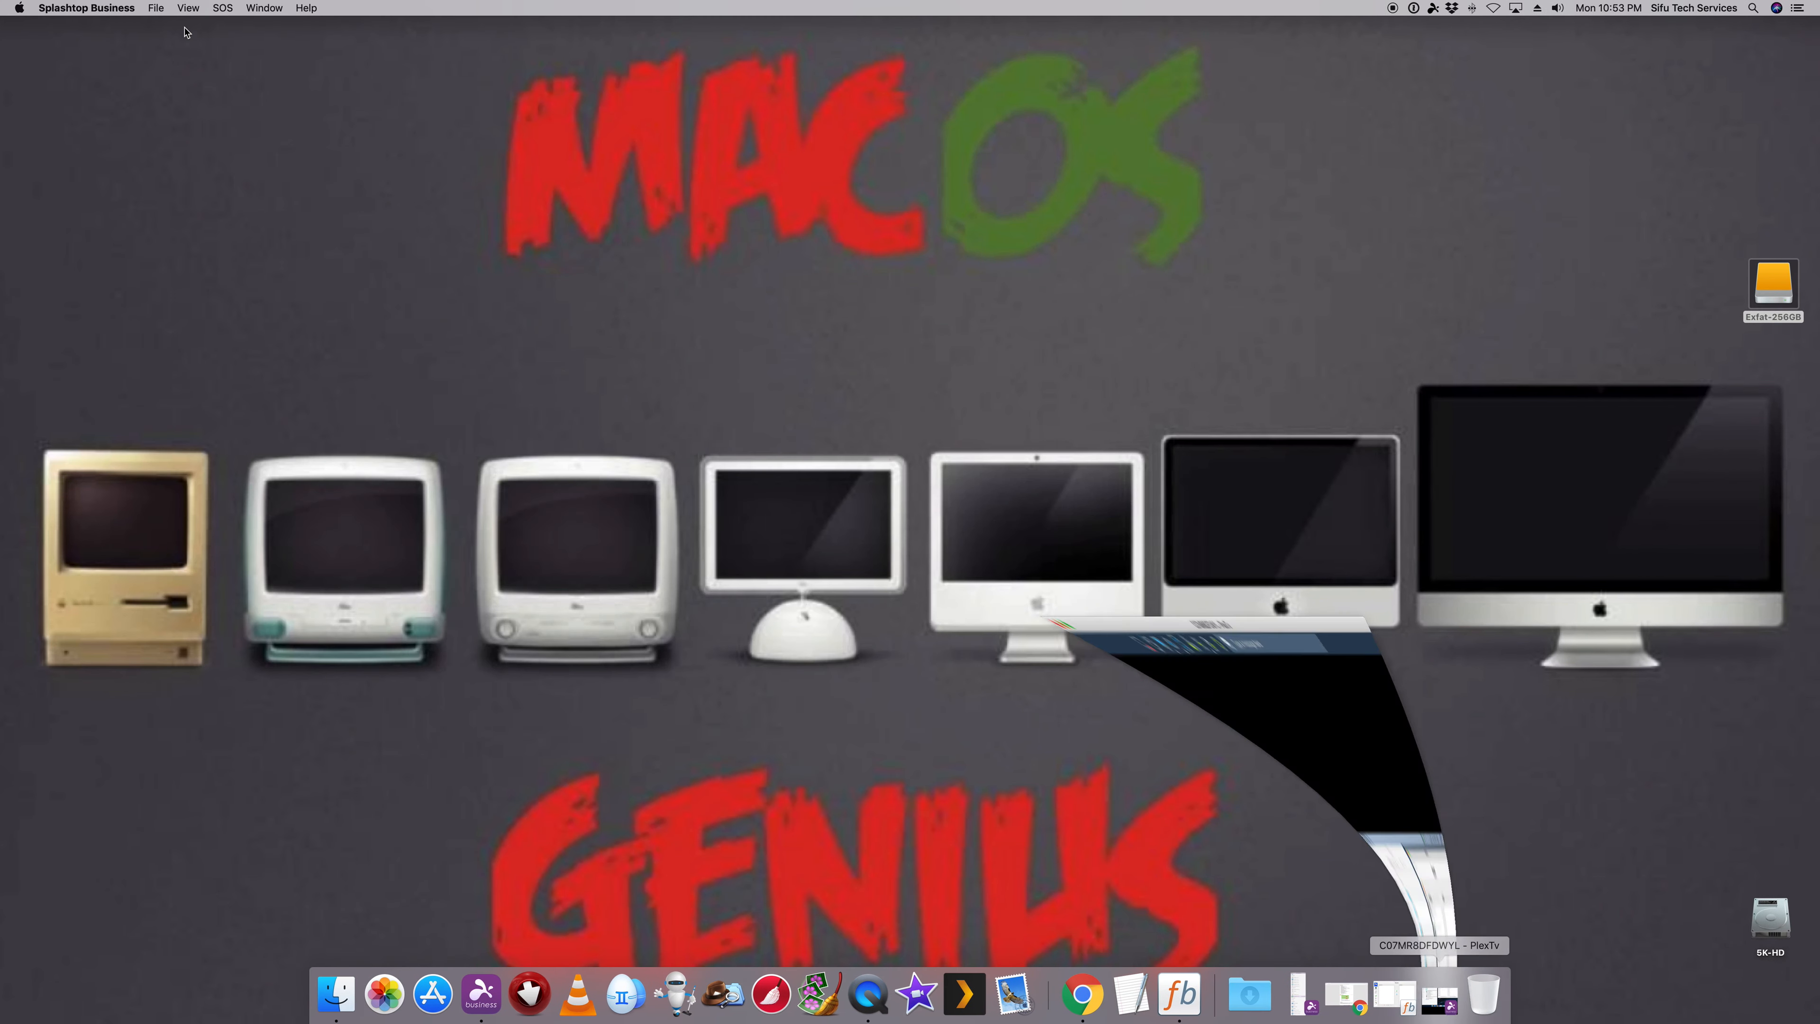